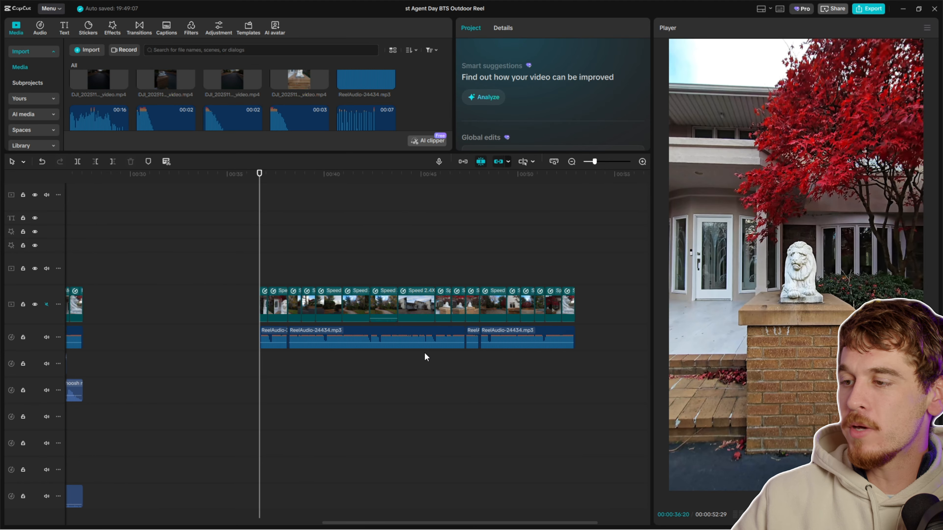
# - Scrub through the opening clips of the second sequence, from the lion statue shot to about 42 seconds
pyautogui.scroll(1, 425, 353)
pyautogui.moveTo(259, 173); pyautogui.dragTo(308, 181)
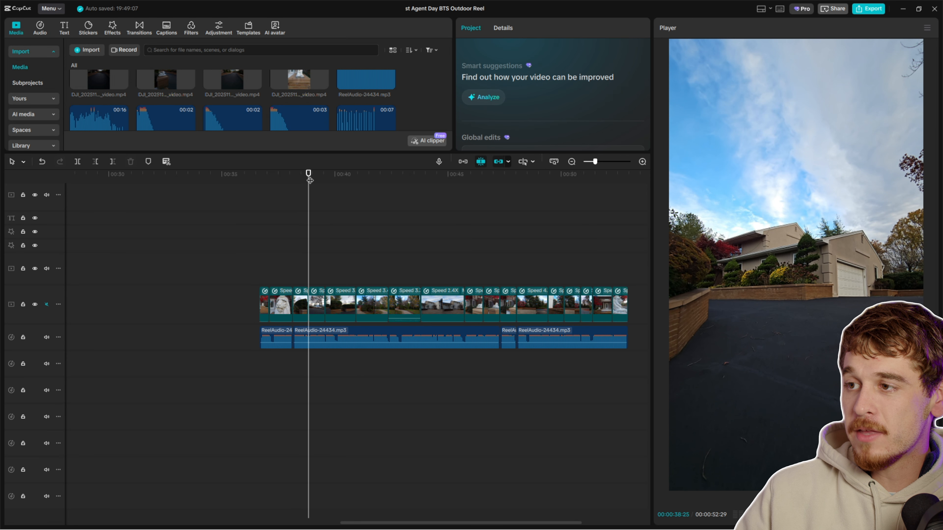
pyautogui.moveTo(309, 179)
pyautogui.mouseDown()
pyautogui.moveTo(326, 175)
pyautogui.moveTo(293, 173)
pyautogui.mouseUp()
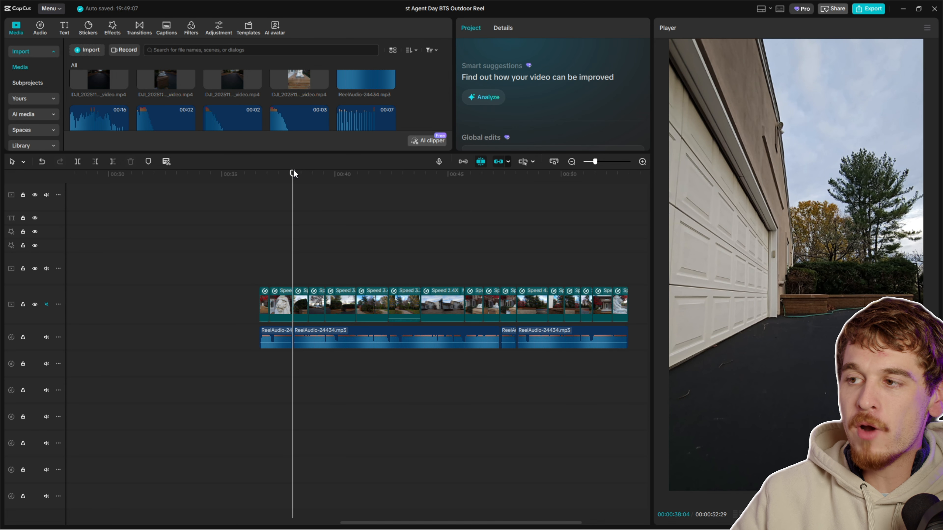
pyautogui.moveTo(293, 173); pyautogui.dragTo(266, 191)
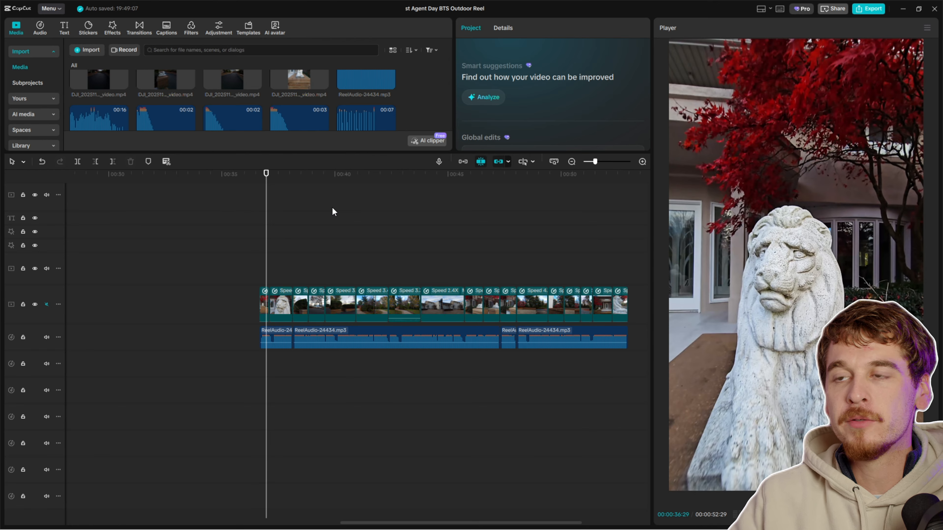
pyautogui.moveTo(266, 173); pyautogui.dragTo(390, 179)
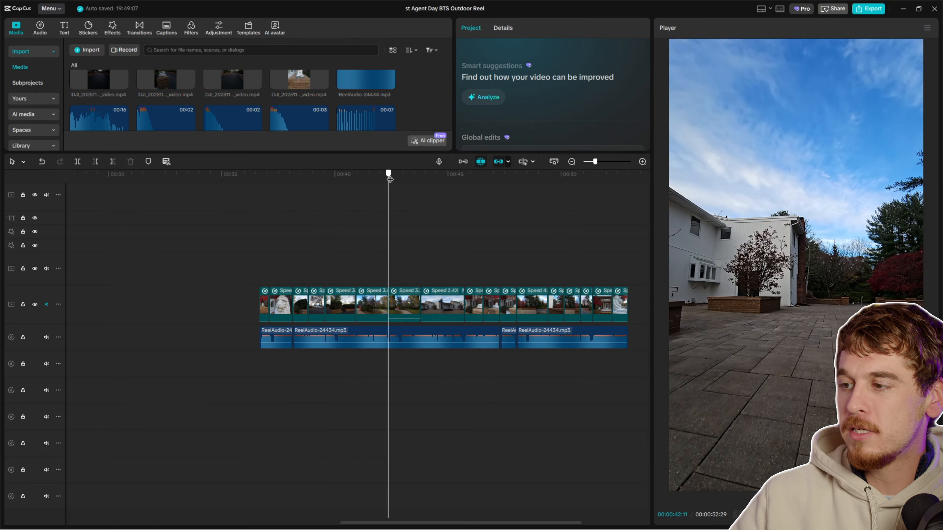
# - Examine the standard and curve speed settings of the clip that ends at about 42 seconds
pyautogui.click(377, 285)
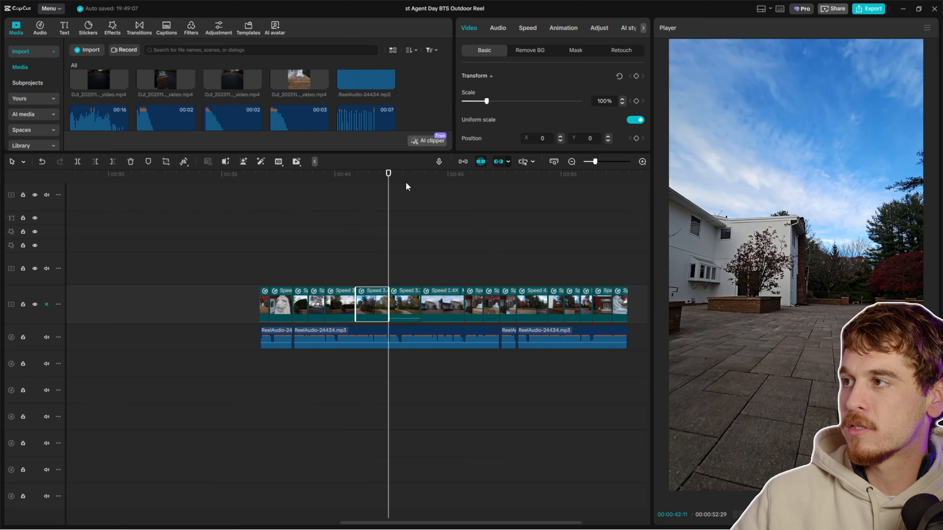
pyautogui.click(527, 27)
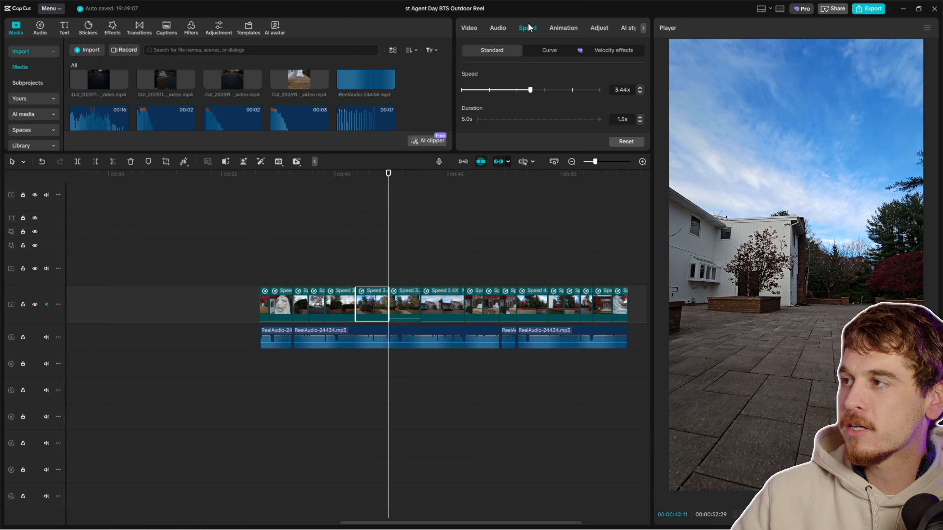
pyautogui.click(547, 54)
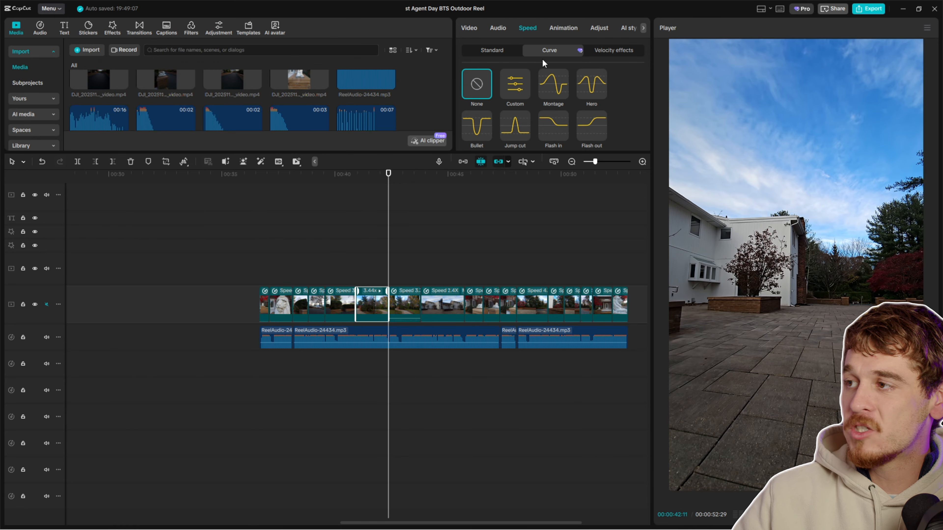
pyautogui.click(505, 52)
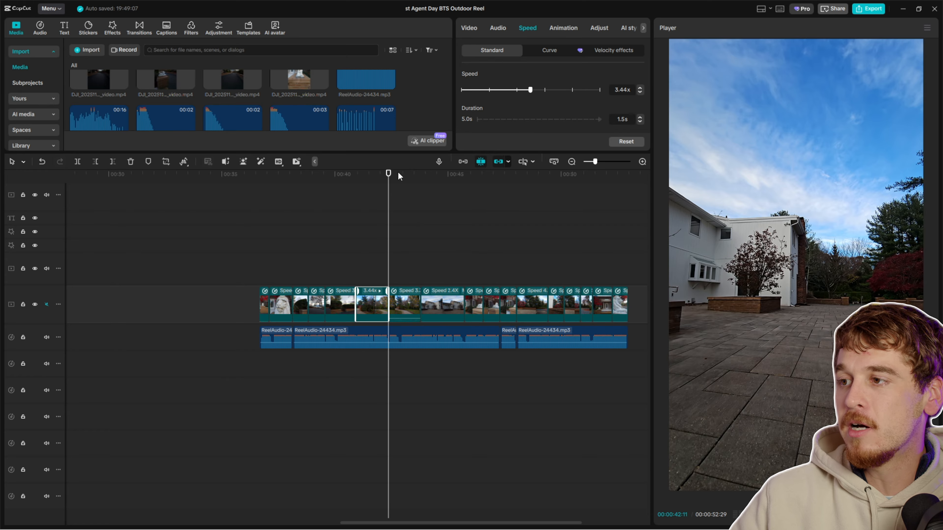
# - Review the second sequence from its first clip, comparing it with the fully layered edit earlier in the timeline
pyautogui.moveTo(388, 173); pyautogui.dragTo(262, 188)
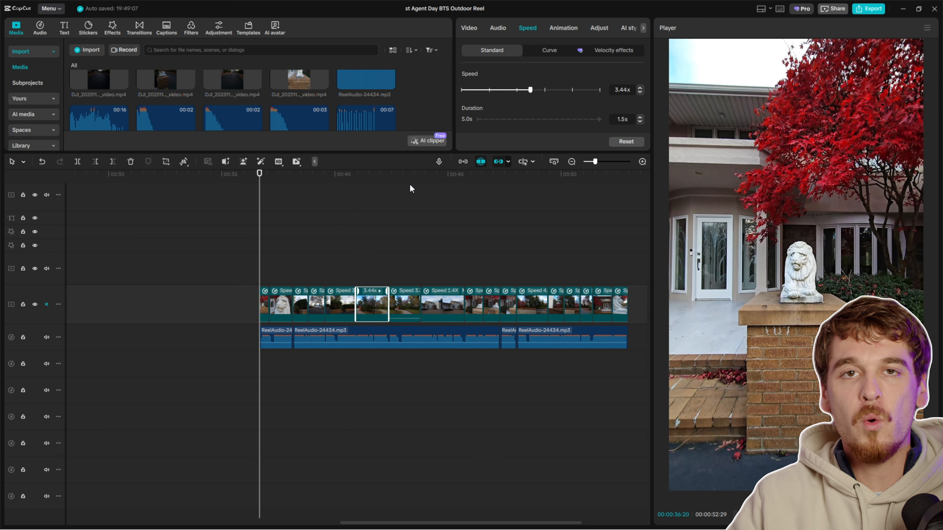
pyautogui.moveTo(320, 182); pyautogui.dragTo(342, 173)
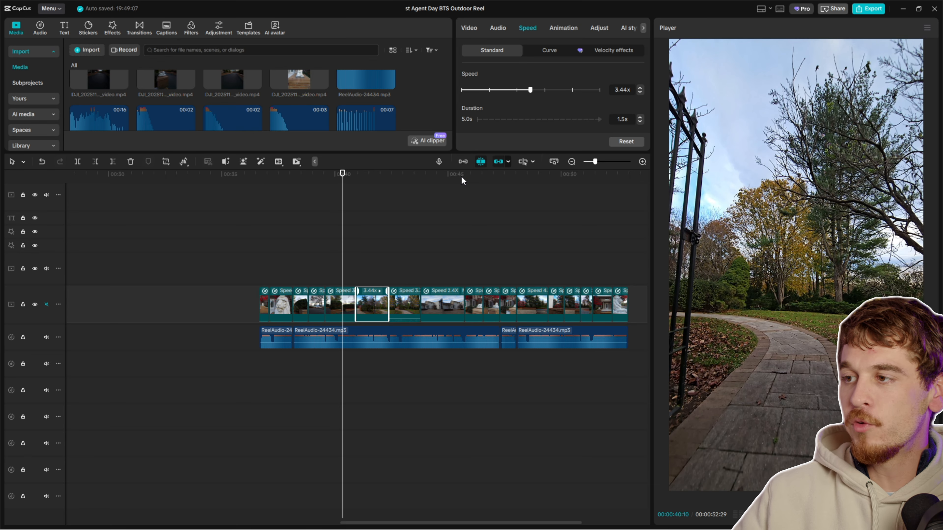
pyautogui.scroll(-5, 391, 243)
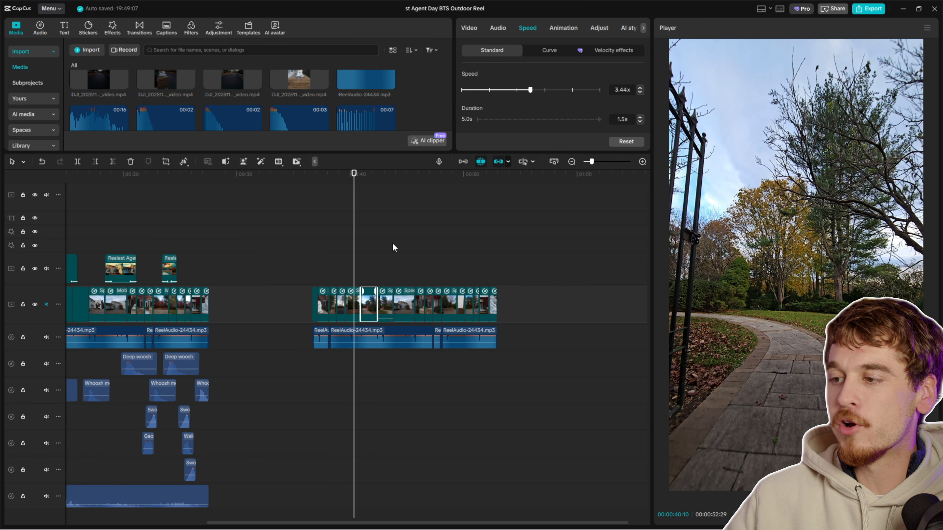
pyautogui.scroll(-2, 394, 247)
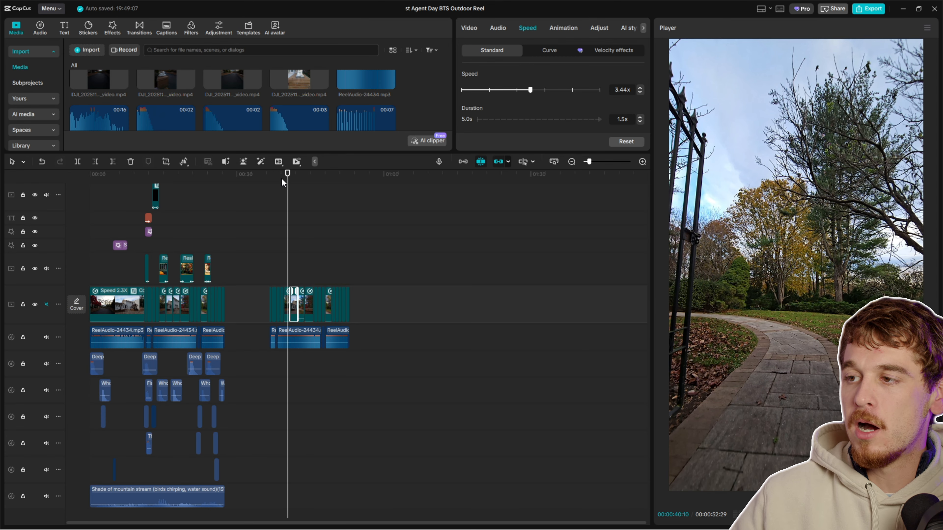
pyautogui.moveTo(286, 175); pyautogui.dragTo(318, 187)
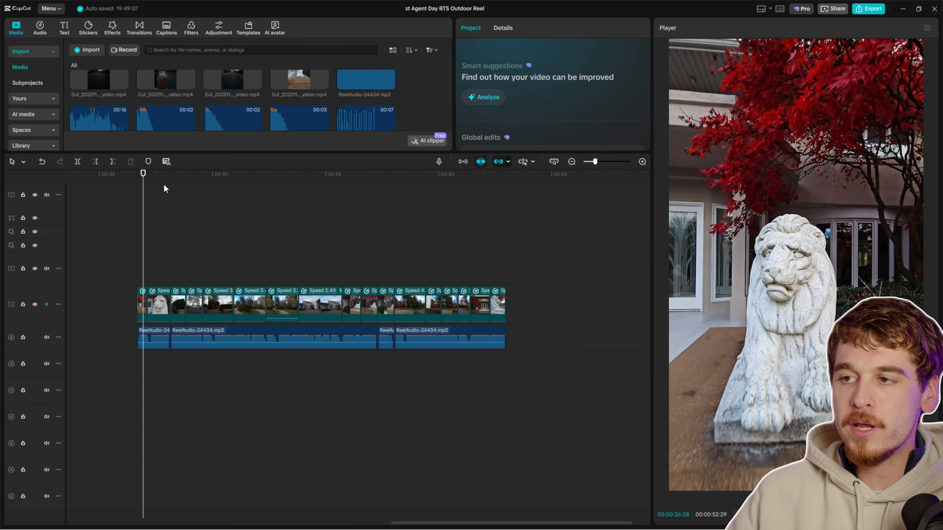
pyautogui.scroll(1, 183, 187)
pyautogui.moveTo(194, 187); pyautogui.dragTo(243, 188)
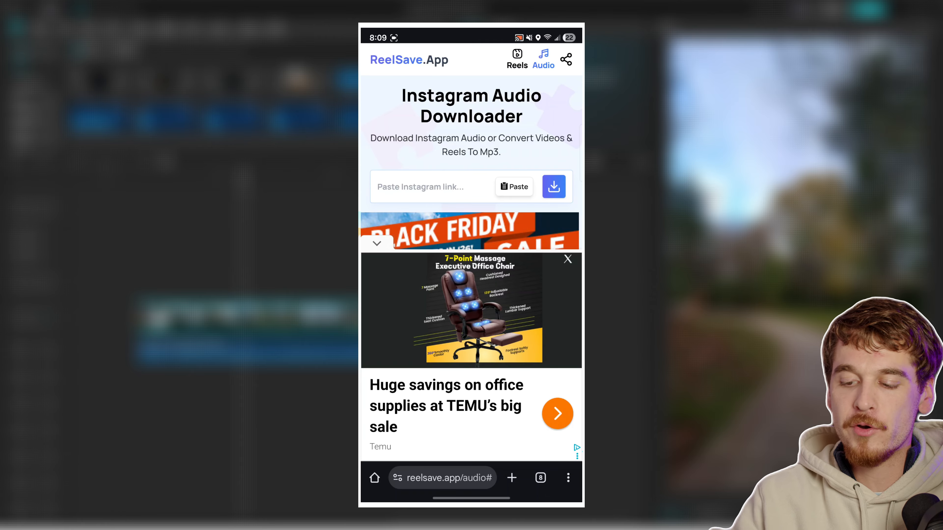
# - Switch to the ReelSave.App Instagram Audio Downloader, enter the copied Instagram audio link and download the track's audio
pyautogui.click(421, 187)
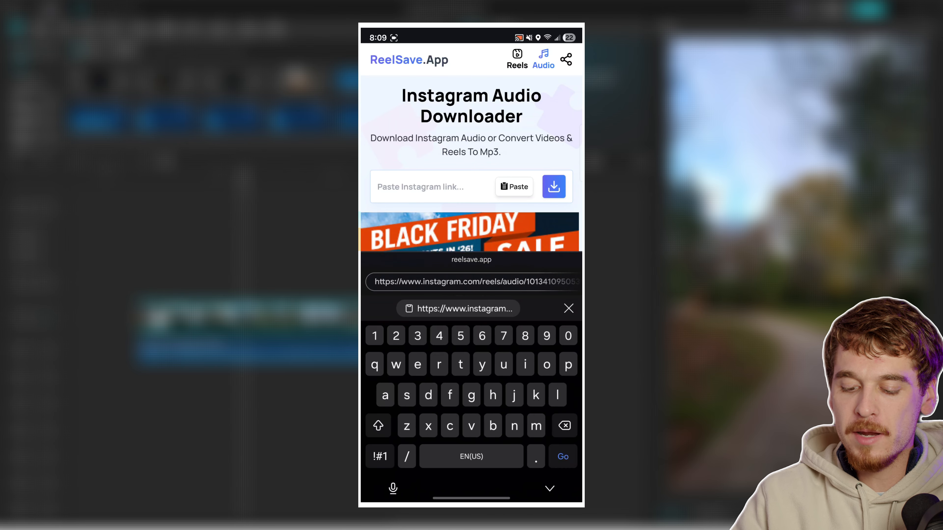
pyautogui.click(459, 308)
pyautogui.click(554, 187)
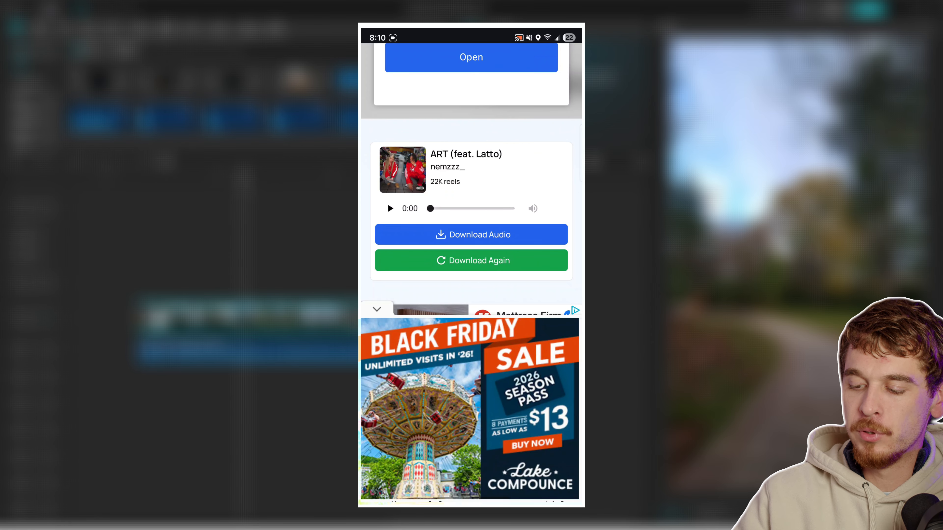
pyautogui.click(470, 235)
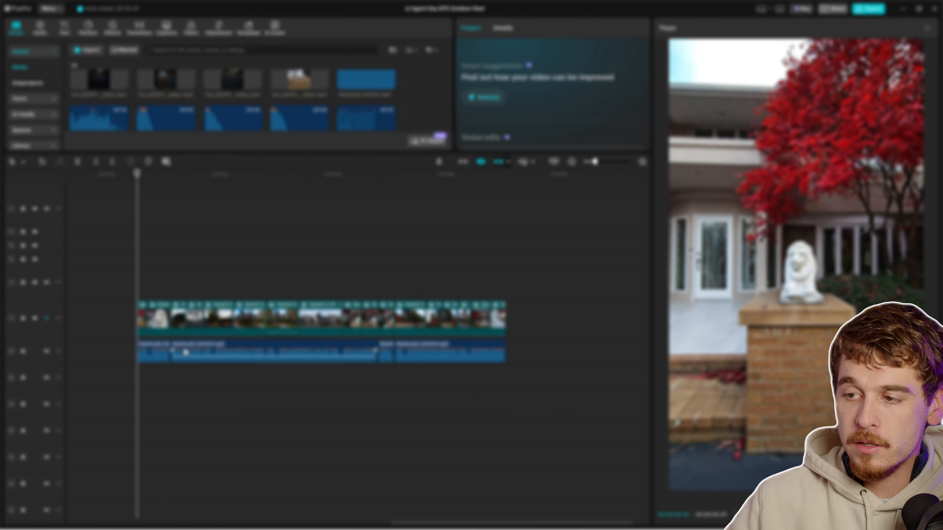
# - Auto-mark the beats of the long ReelAudio-24434.mp3 segment in the second sequence using the Beats 2 option
pyautogui.click(291, 360)
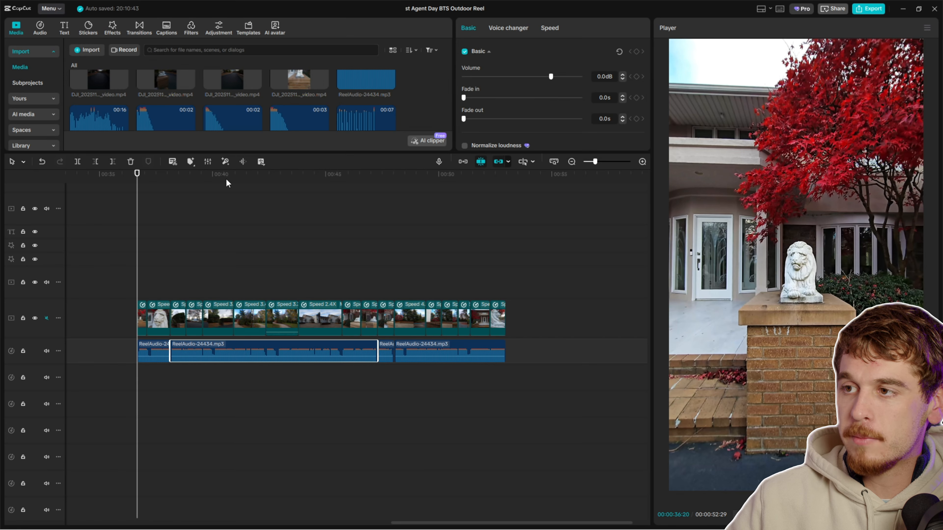
pyautogui.moveTo(191, 163)
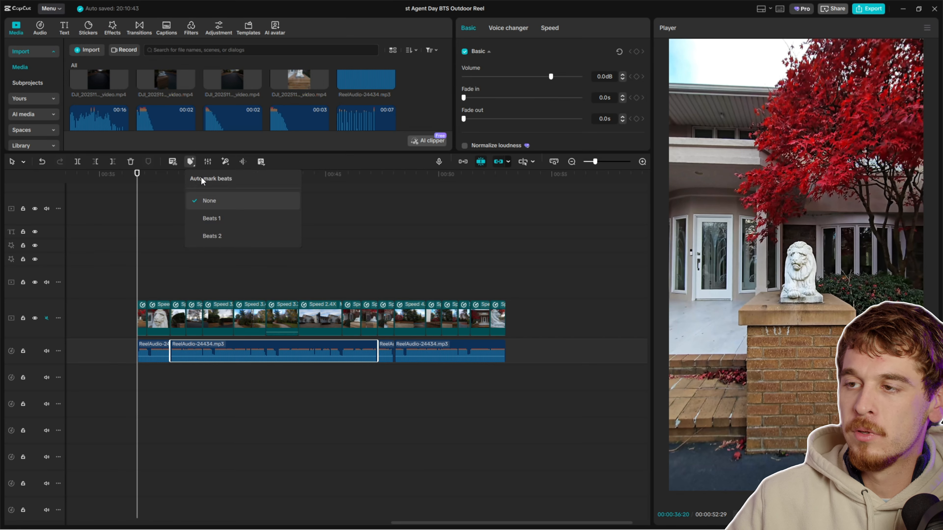
pyautogui.click(212, 237)
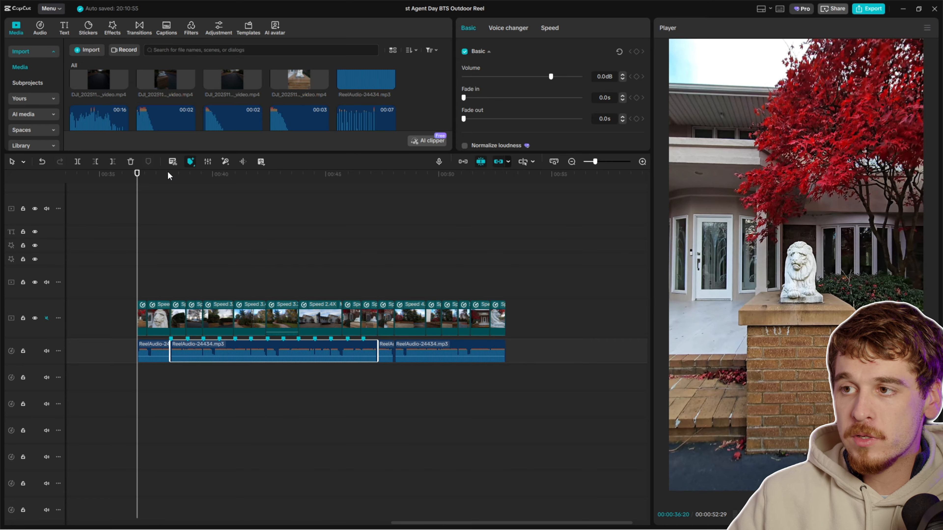
# - Compare the start and end of the 3.4X garden path clip with the beat markers and examine its speed settings
pyautogui.moveTo(165, 174); pyautogui.dragTo(254, 173)
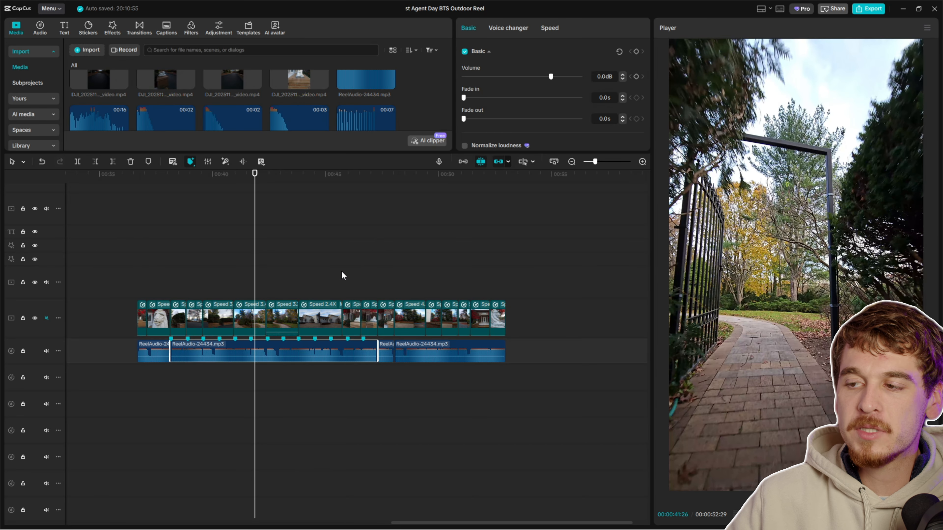
pyautogui.scroll(5, 305, 310)
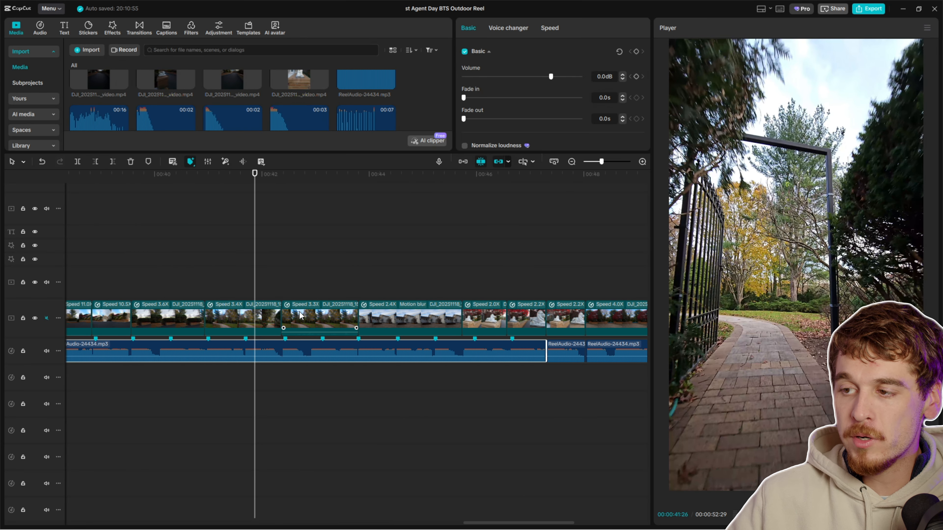
pyautogui.click(250, 323)
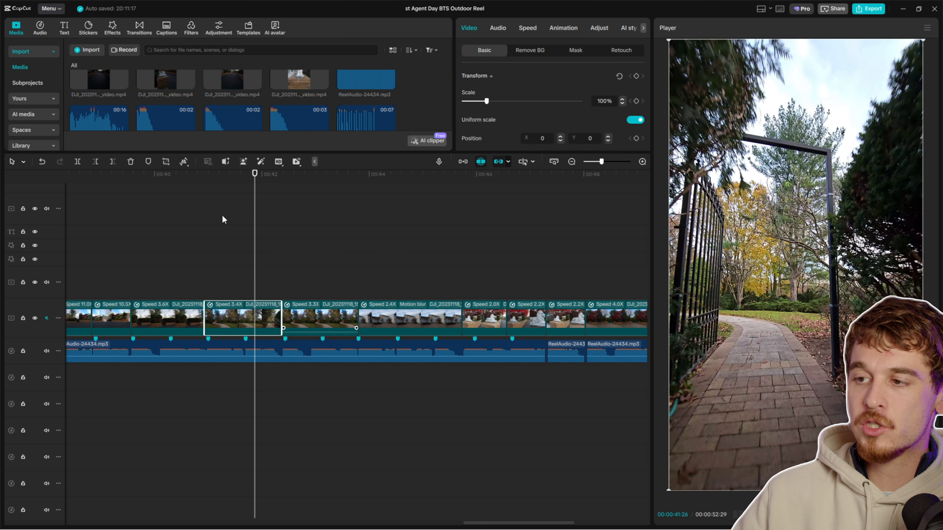
pyautogui.click(208, 185)
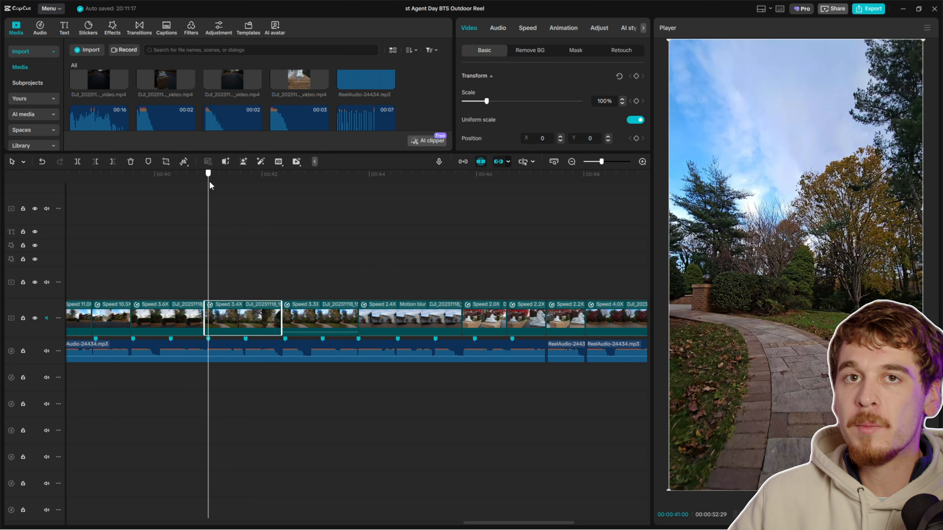
pyautogui.click(214, 181)
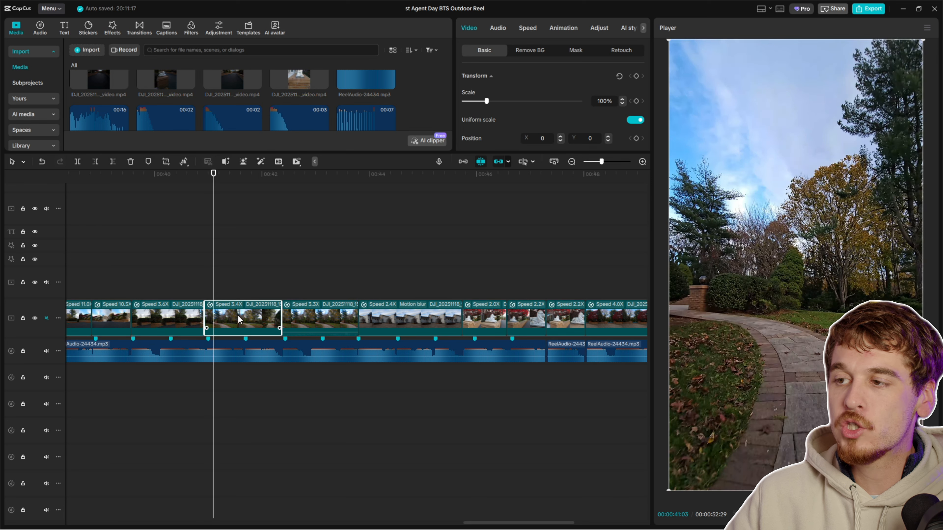
pyautogui.click(533, 29)
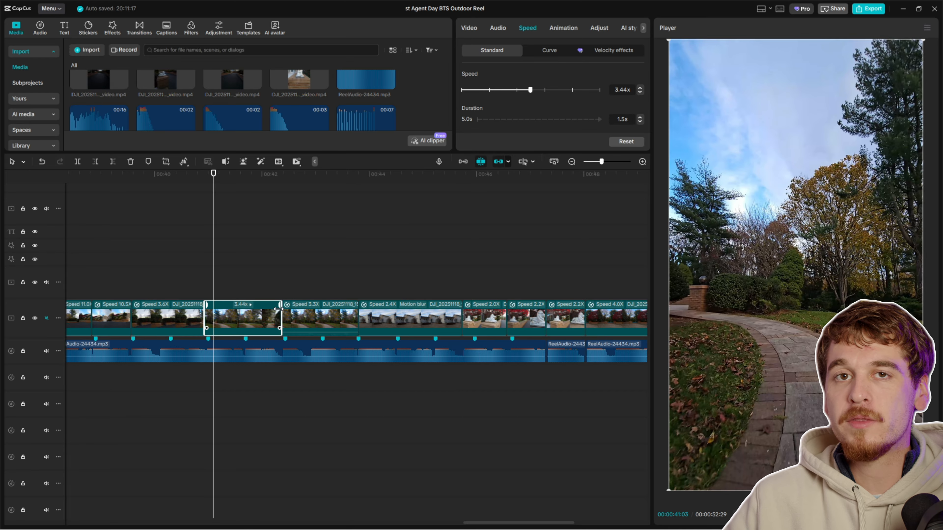
pyautogui.moveTo(280, 306)
pyautogui.mouseDown()
pyautogui.moveTo(233, 306)
pyautogui.moveTo(281, 307)
pyautogui.mouseUp()
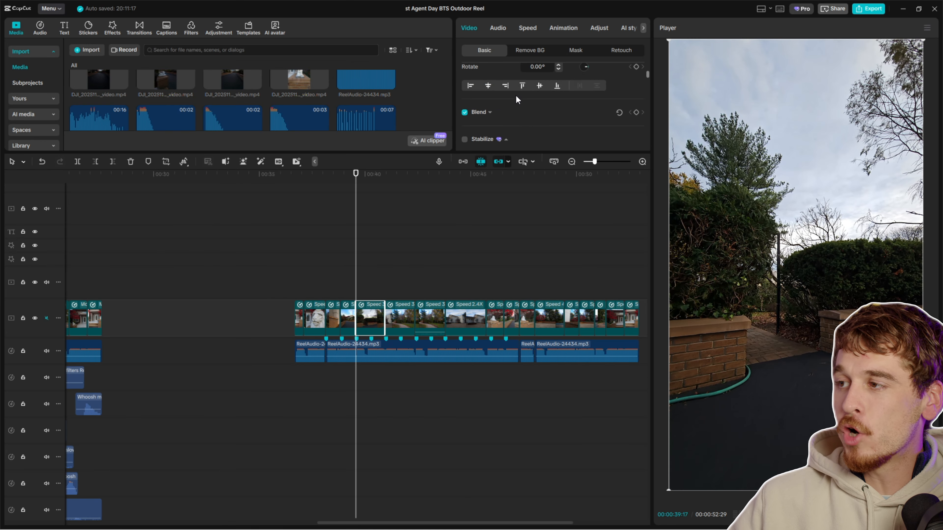
# - Enlarge the clip settings area and stabilize the driveway clip at about 39 seconds using the Recommended level
pyautogui.scroll(-2, 516, 94)
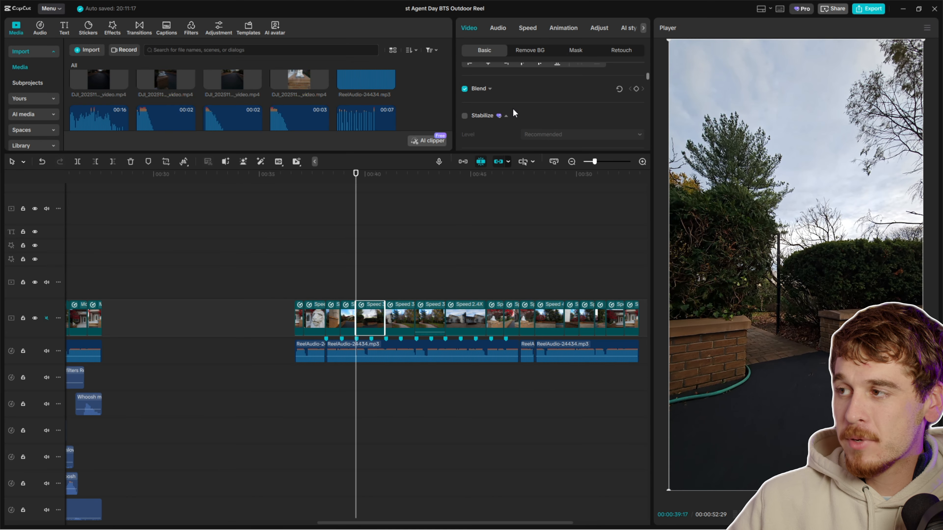
pyautogui.moveTo(462, 153); pyautogui.dragTo(471, 256)
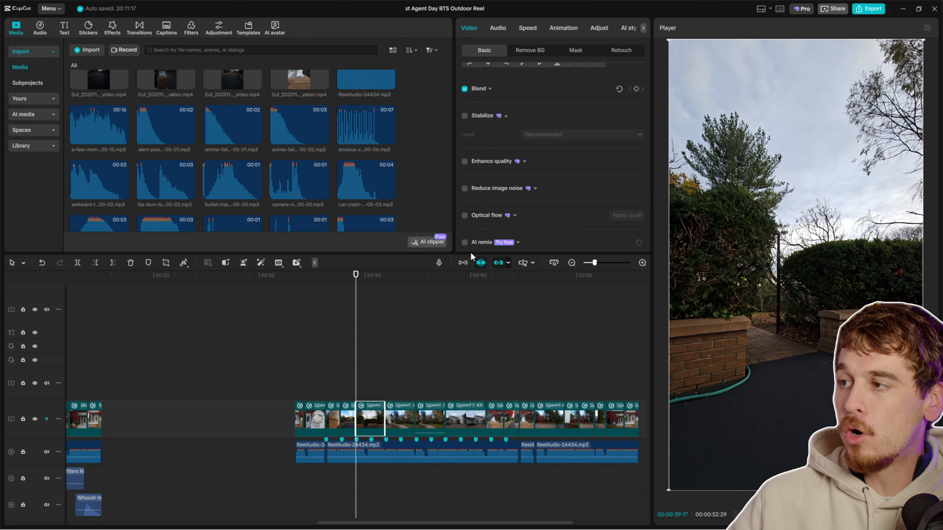
pyautogui.moveTo(361, 277)
pyautogui.mouseDown()
pyautogui.moveTo(371, 277)
pyautogui.moveTo(357, 284)
pyautogui.mouseUp()
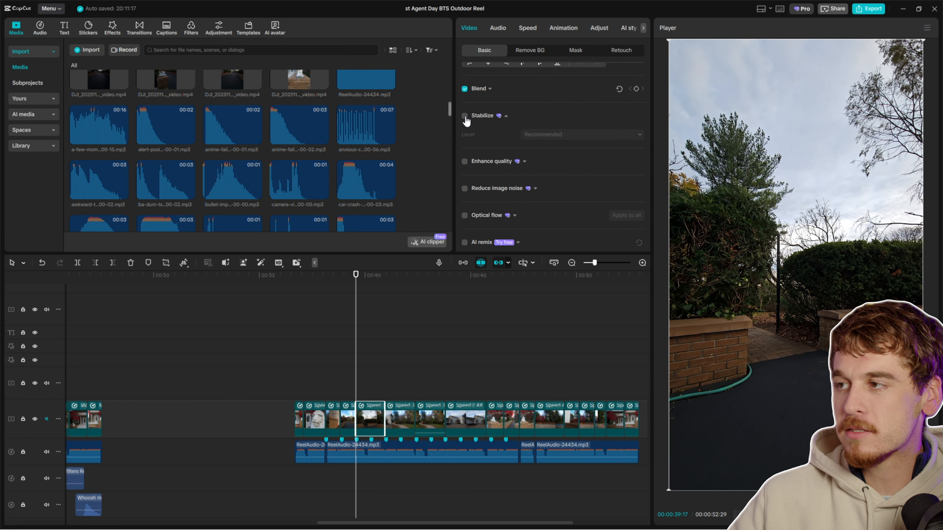
pyautogui.click(465, 116)
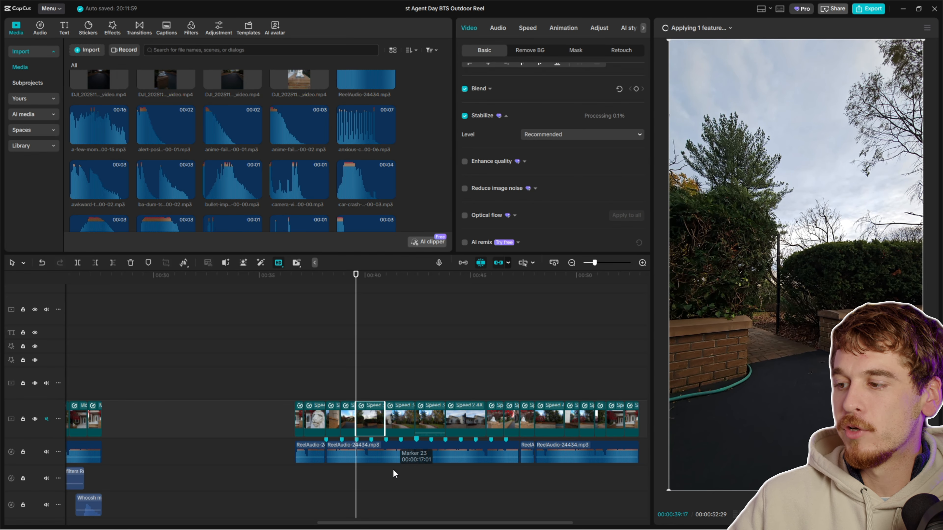
# - Enable Relight on the first lion statue clip and apply the warm facial light preset
pyautogui.click(398, 428)
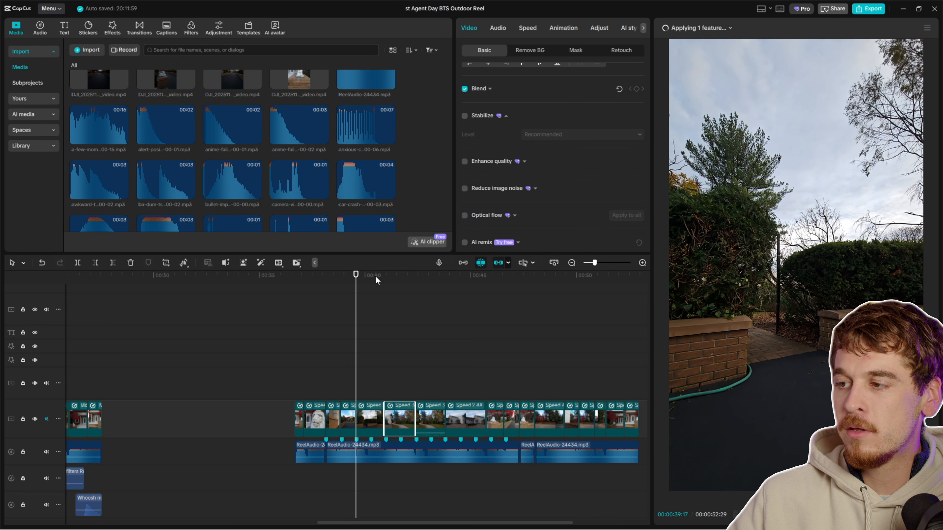
pyautogui.moveTo(375, 280); pyautogui.dragTo(396, 288)
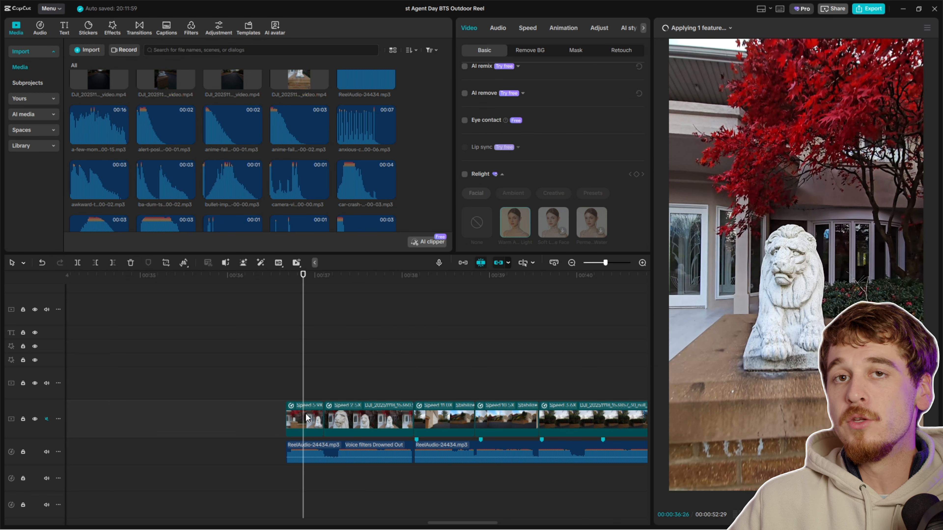
pyautogui.click(306, 418)
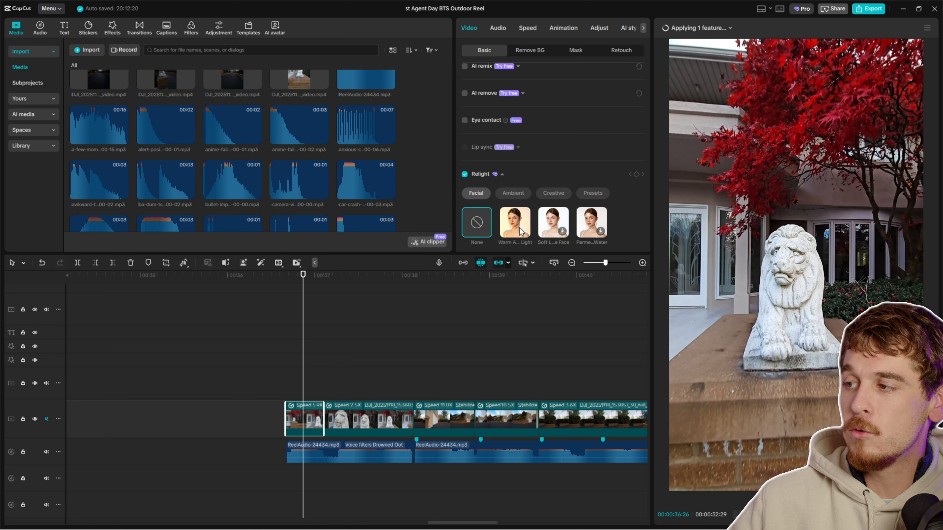
pyautogui.click(521, 231)
pyautogui.scroll(-2, 538, 219)
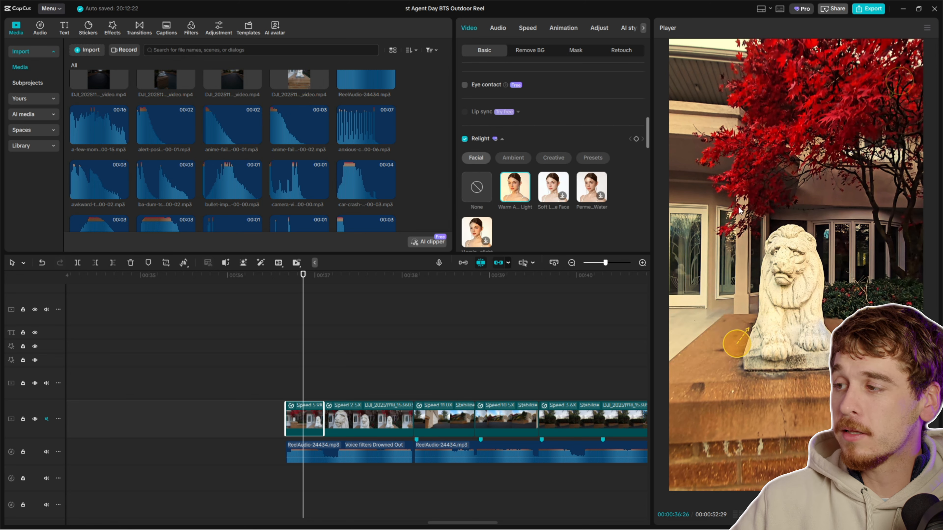
# - Lower the Relight intensity of Light 1 on the first lion statue clip to 29
pyautogui.scroll(-3, 551, 201)
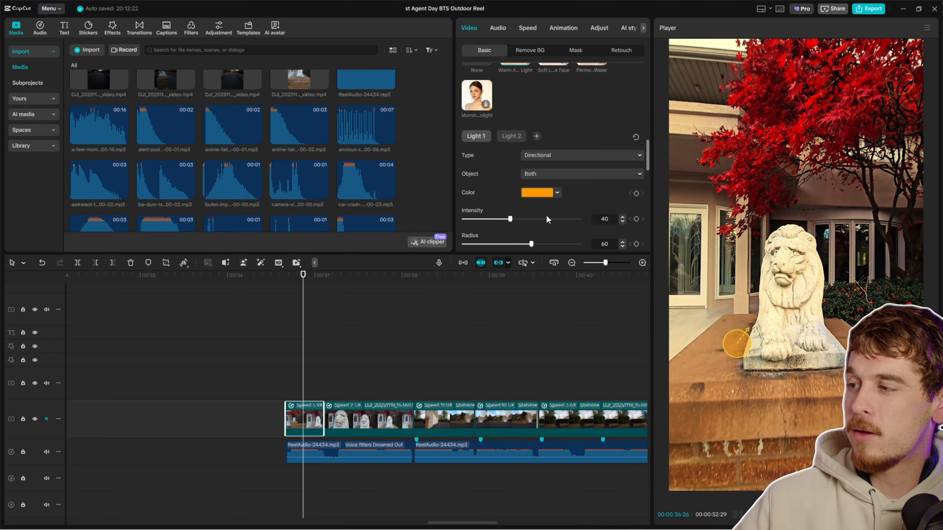
pyautogui.moveTo(509, 212); pyautogui.dragTo(504, 212)
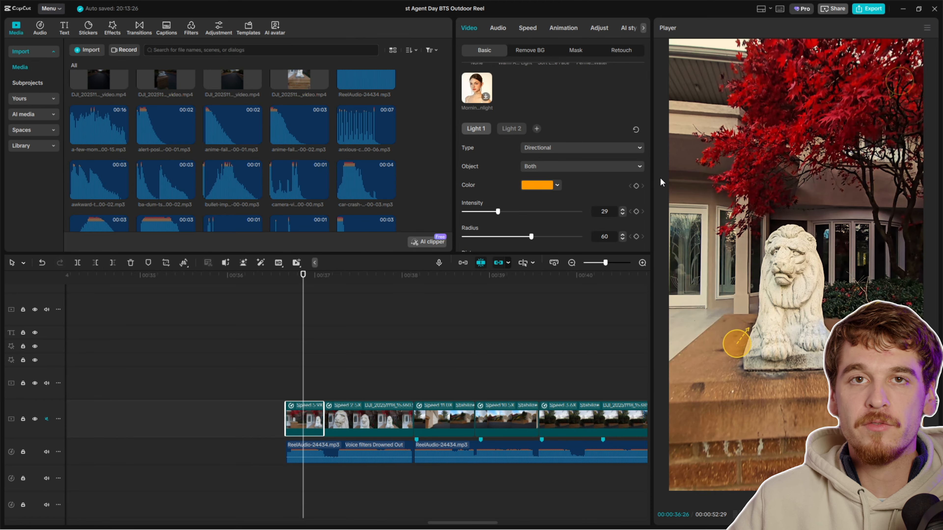
pyautogui.scroll(2, 489, 159)
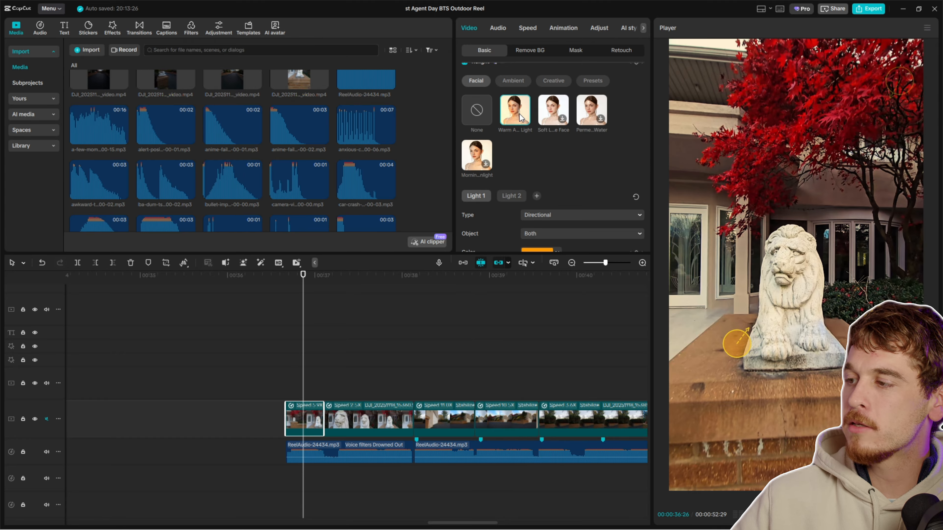
# - Scrub the opening of the second sequence from the lion statue shots to the garage clip
pyautogui.moveTo(306, 281); pyautogui.dragTo(363, 278)
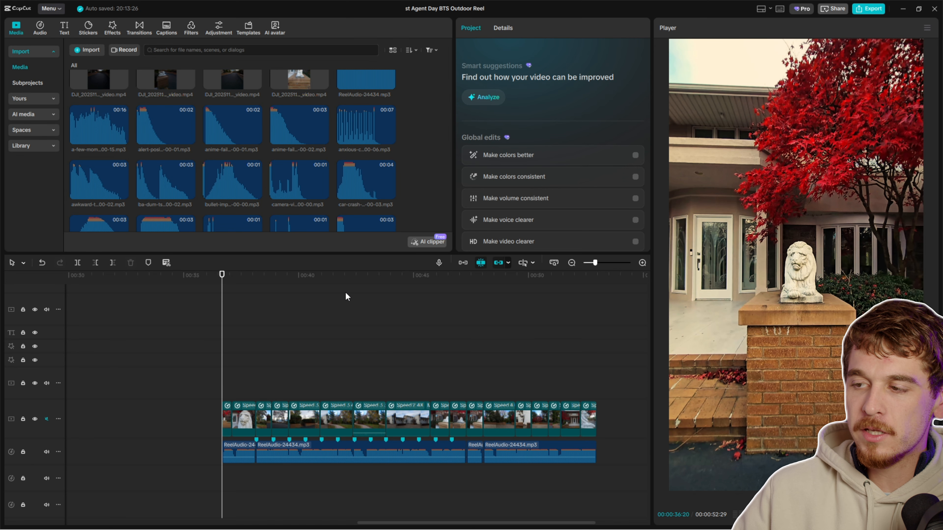
pyautogui.moveTo(261, 278)
pyautogui.mouseDown()
pyautogui.moveTo(222, 292)
pyautogui.moveTo(258, 296)
pyautogui.mouseUp()
pyautogui.scroll(-1, 318, 322)
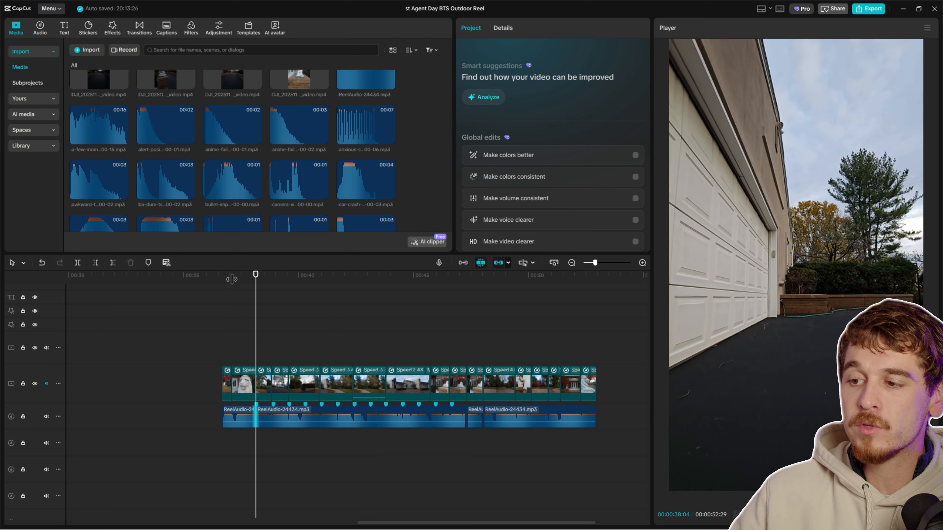
pyautogui.click(223, 285)
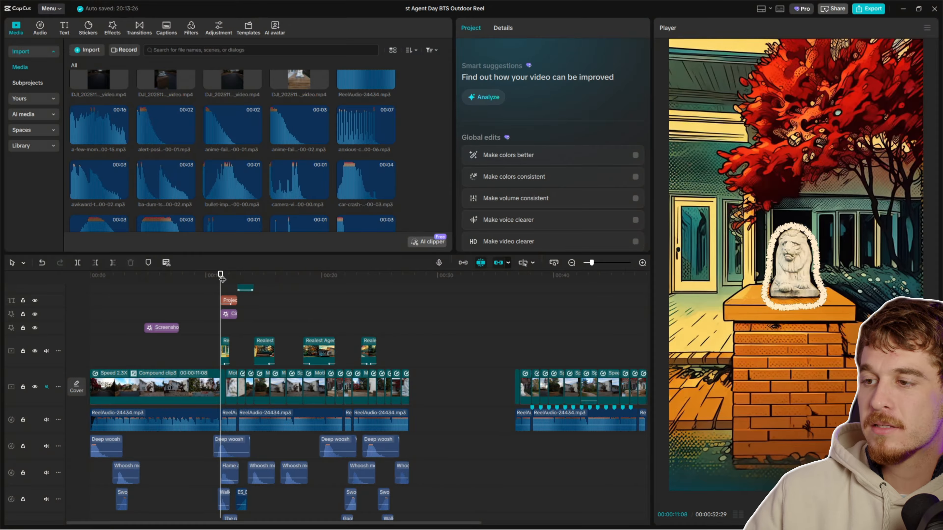
# - Preview the comic-style lion and driveway shots of the finished sequence between about 11 and 14 seconds
pyautogui.moveTo(221, 278); pyautogui.dragTo(258, 281)
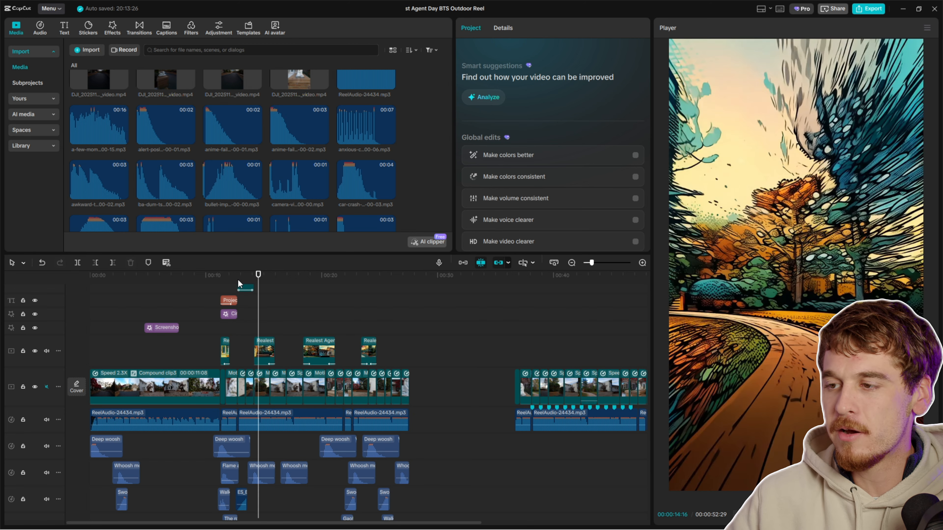
pyautogui.click(223, 278)
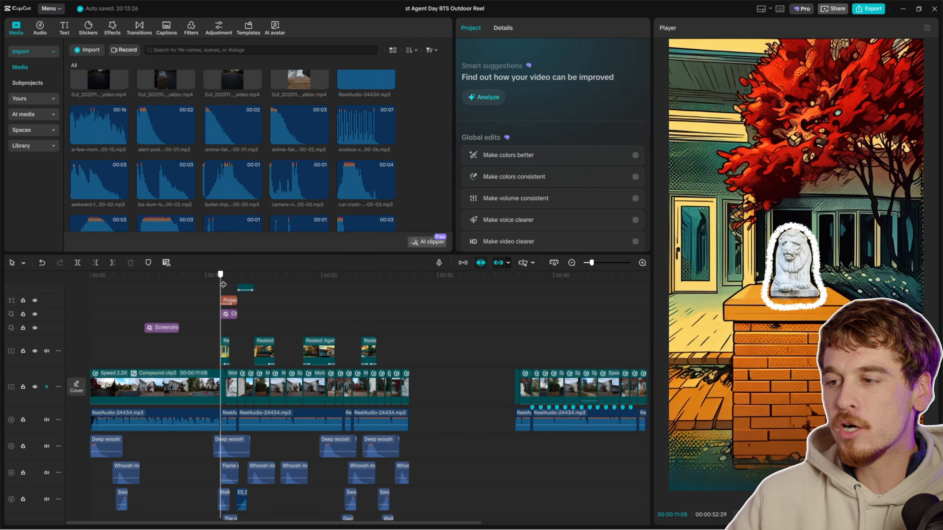
pyautogui.press('space')
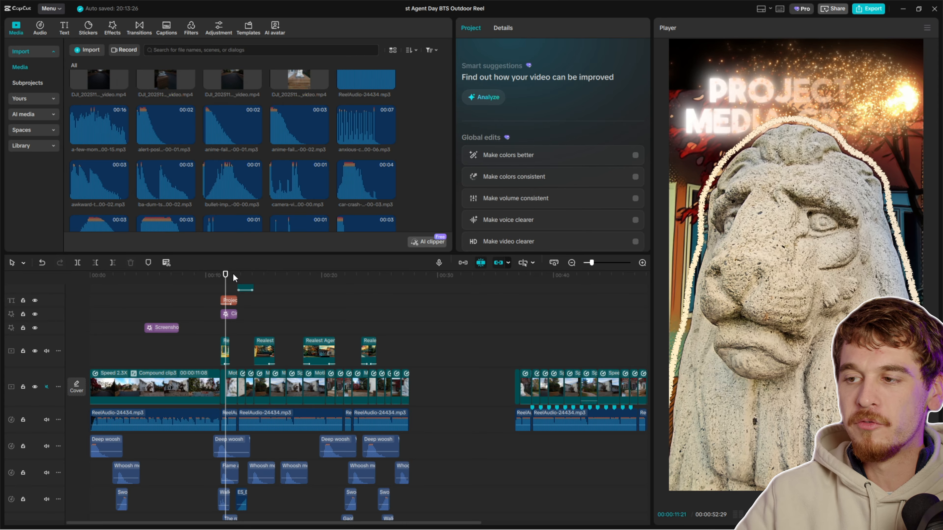
pyautogui.moveTo(234, 277); pyautogui.dragTo(225, 281)
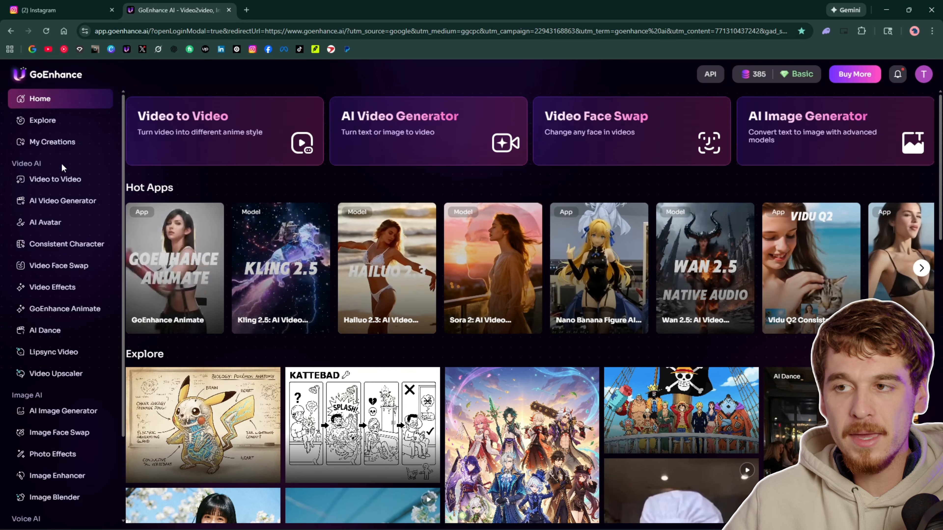
# - In GoEnhance AI in the browser, open Video to Video, browse the past generations and choose Pop Art Style v1
pyautogui.click(61, 180)
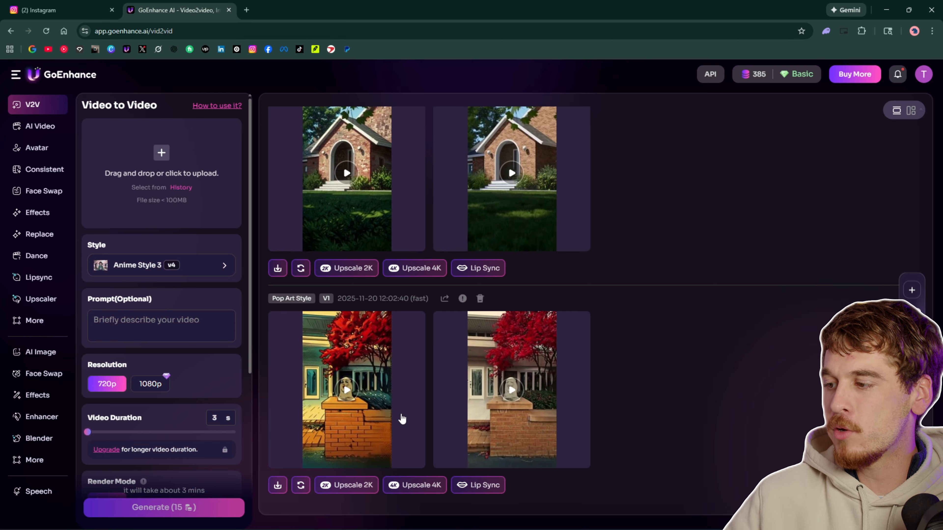
pyautogui.scroll(4, 377, 290)
pyautogui.scroll(4, 382, 272)
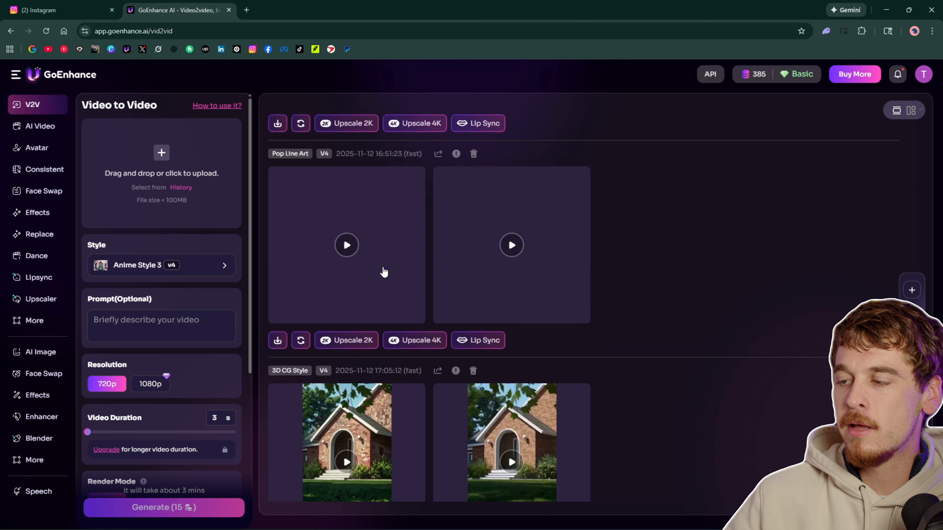
pyautogui.scroll(-8, 383, 272)
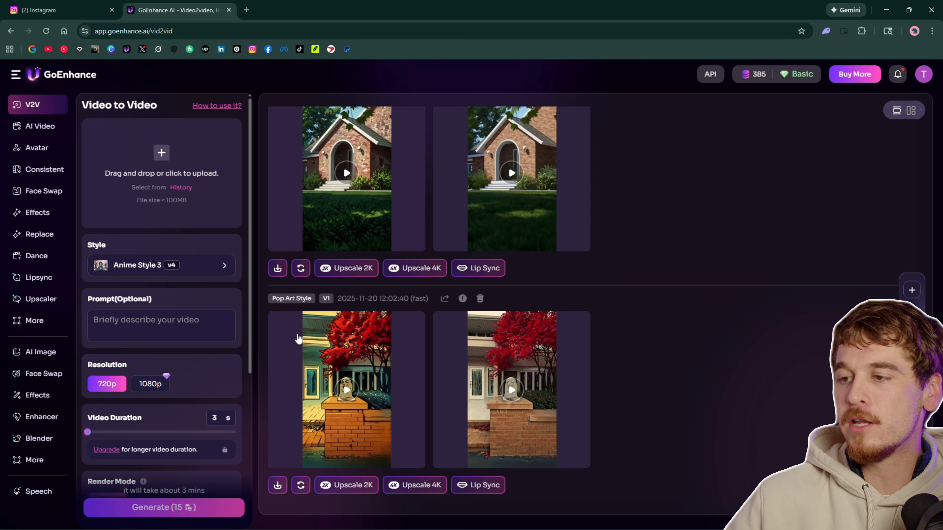
pyautogui.click(168, 275)
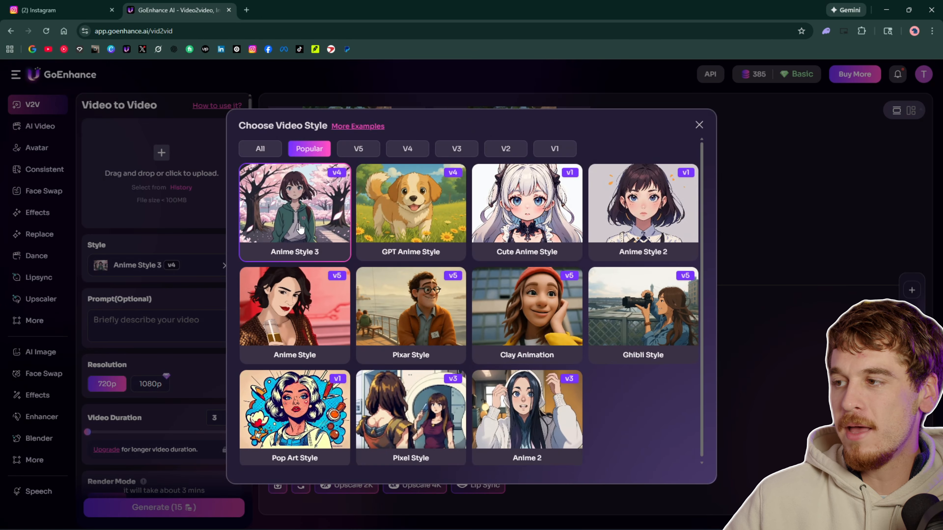
pyautogui.click(307, 426)
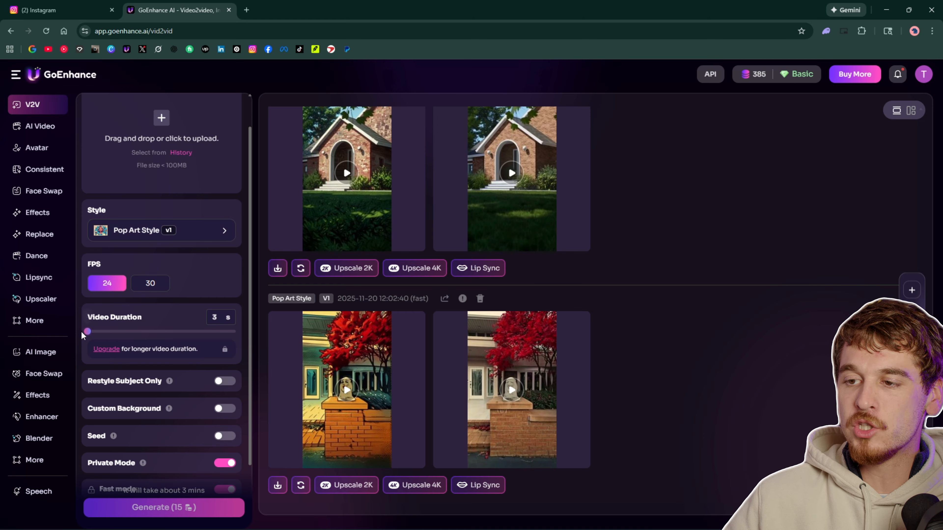
# - Examine the Video to Video generation settings, including frame rate, video duration, restyling and privacy options
pyautogui.moveTo(88, 331)
pyautogui.mouseDown()
pyautogui.moveTo(147, 333)
pyautogui.moveTo(89, 336)
pyautogui.mouseUp()
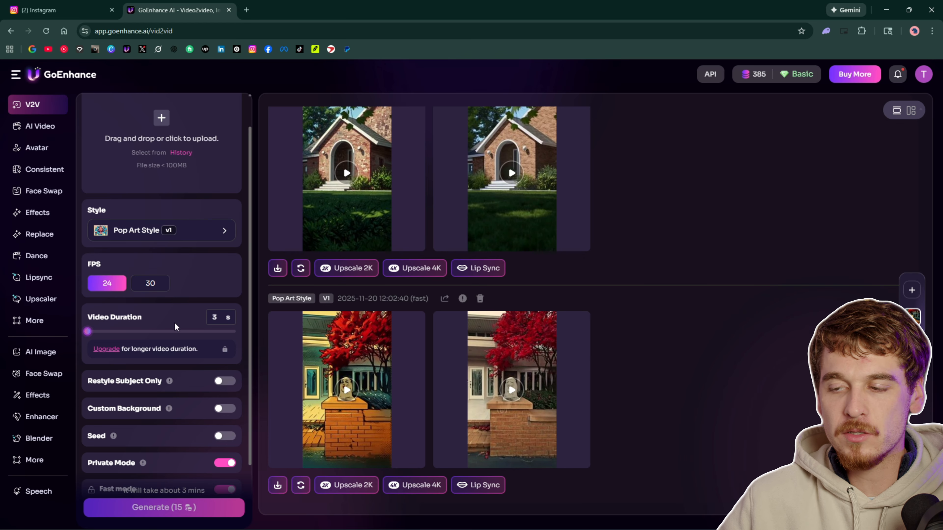
pyautogui.scroll(-2, 187, 255)
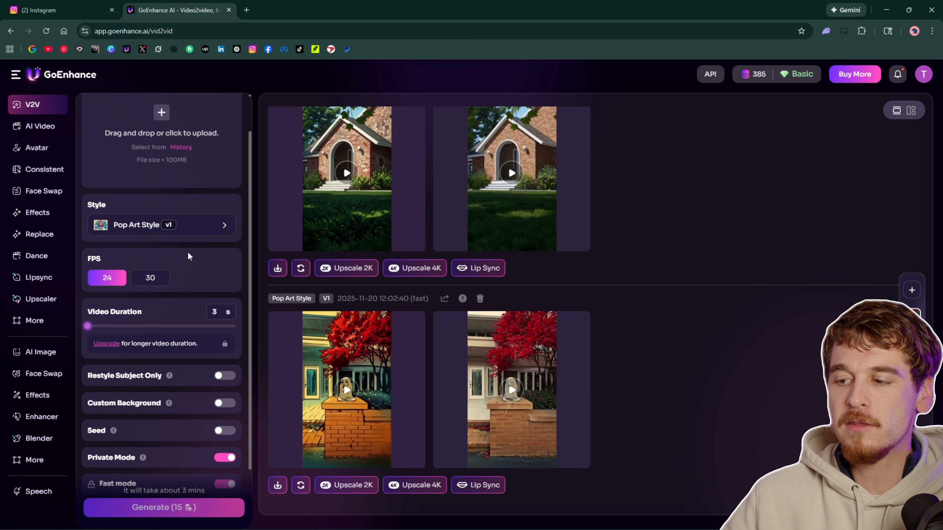
pyautogui.scroll(3, 188, 255)
pyautogui.scroll(-3, 245, 375)
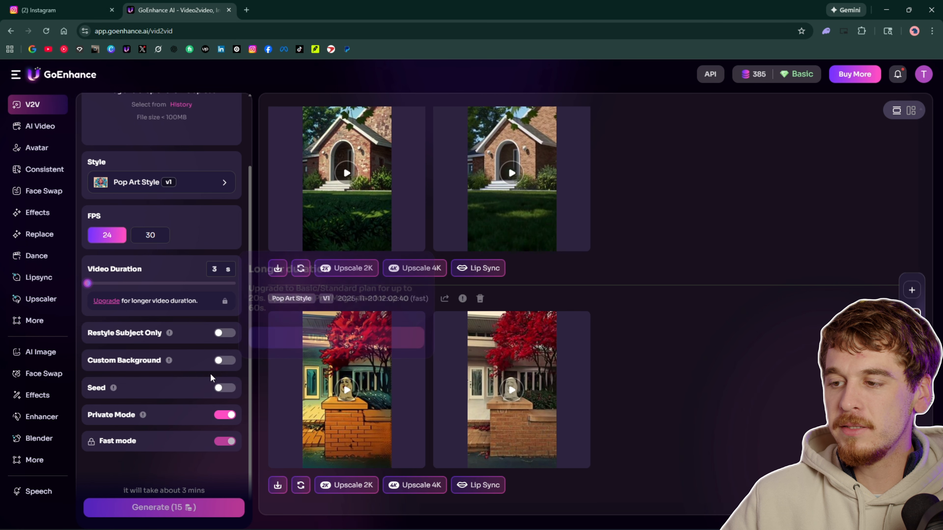
pyautogui.scroll(3, 190, 370)
pyautogui.moveTo(170, 371)
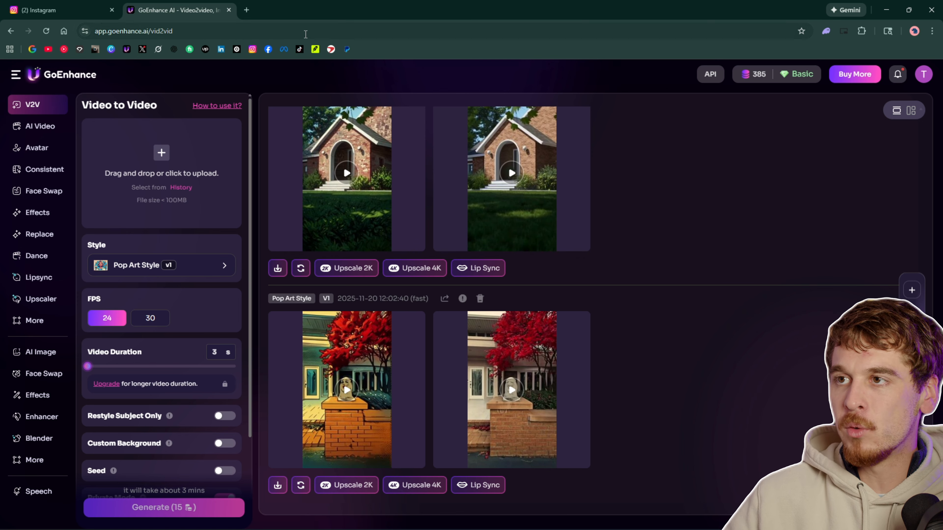
# - Switch back to CapCut, select the first comic-style overlay clip and scrub the lion section on an enlarged timeline
pyautogui.moveTo(609, 527)
pyautogui.click(645, 518)
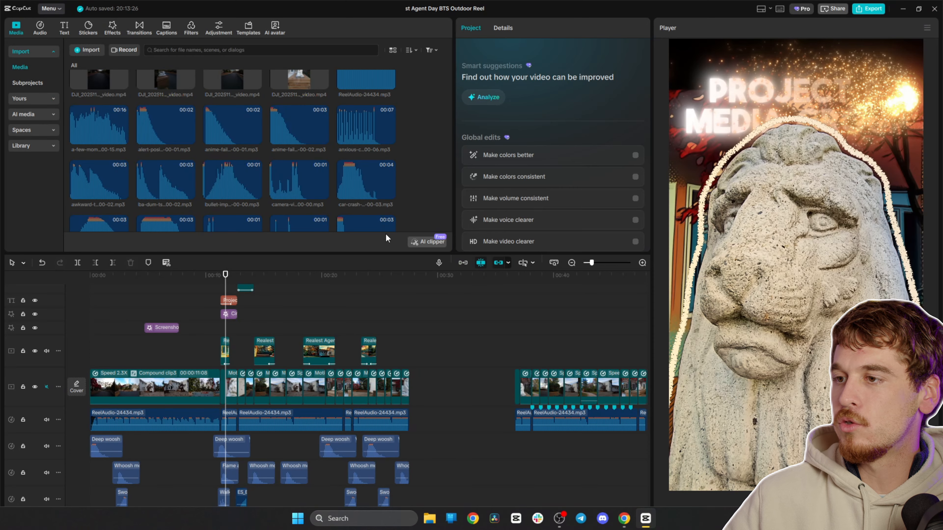
pyautogui.click(230, 278)
pyautogui.moveTo(230, 279); pyautogui.dragTo(221, 279)
pyautogui.scroll(3, 255, 373)
pyautogui.scroll(2, 255, 373)
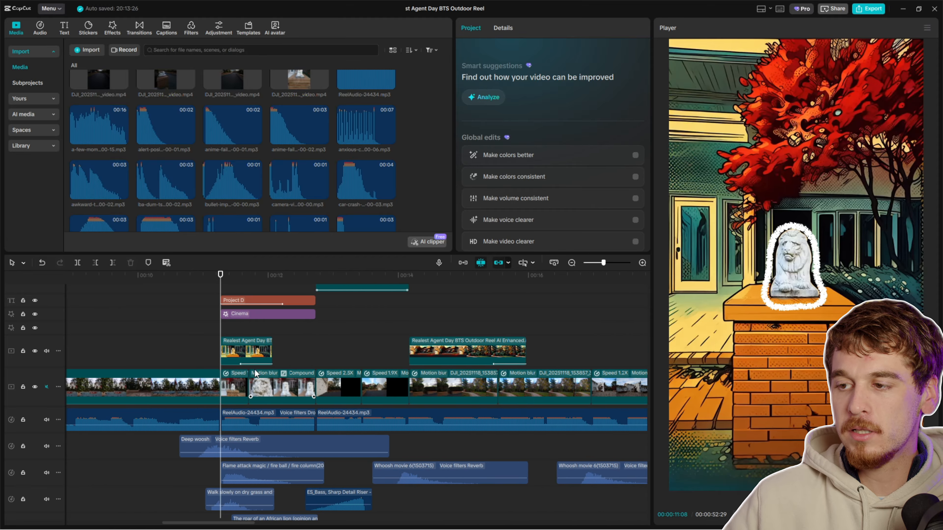
pyautogui.click(245, 359)
pyautogui.moveTo(220, 276); pyautogui.dragTo(315, 286)
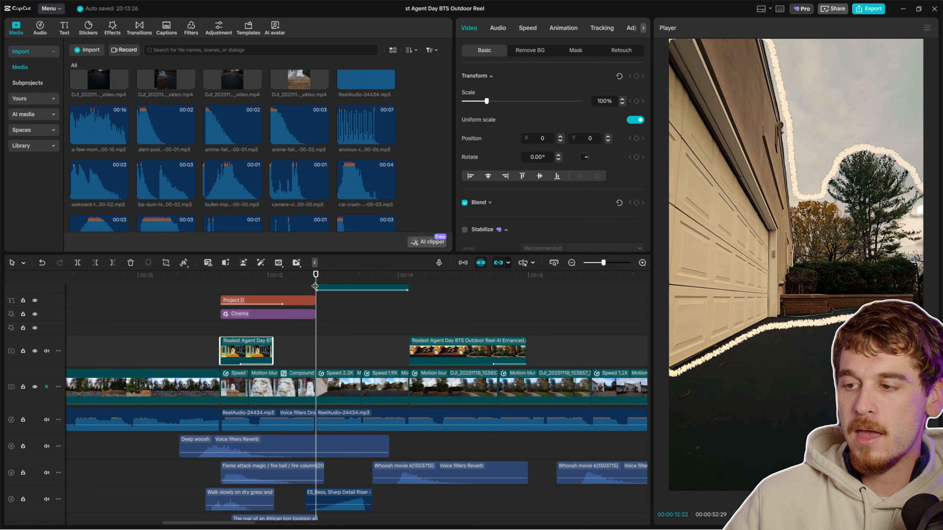
# - Mark a range from 00:00:11:08 to 00:00:12:23, preview the lion title section within it, and clear the range
pyautogui.click(221, 285)
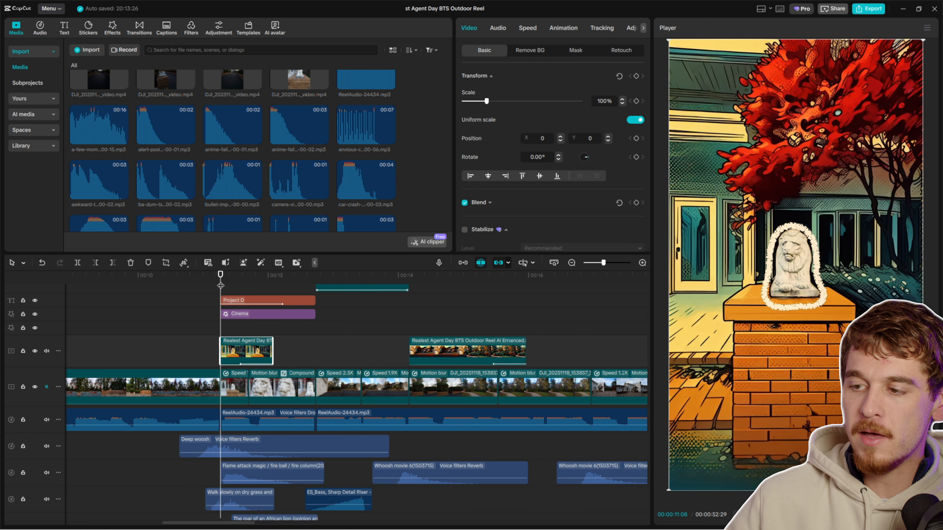
pyautogui.click(317, 279)
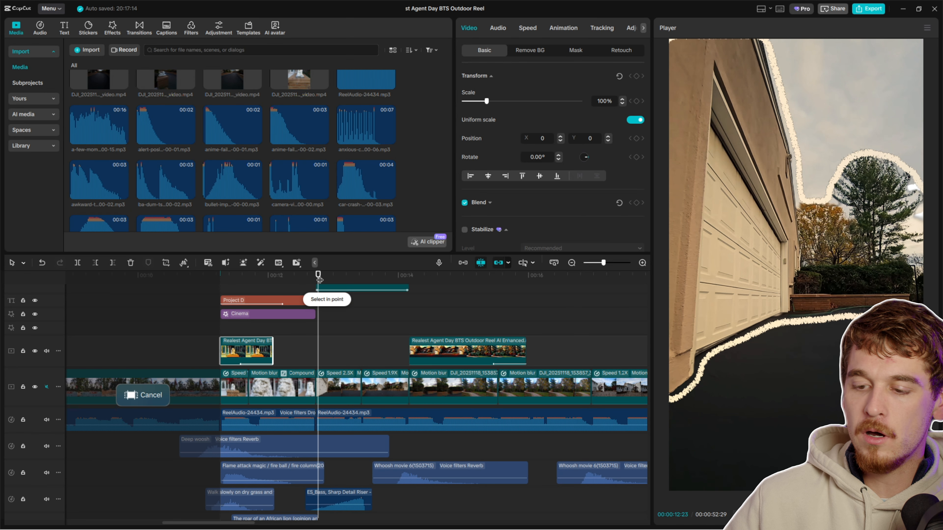
pyautogui.click(319, 279)
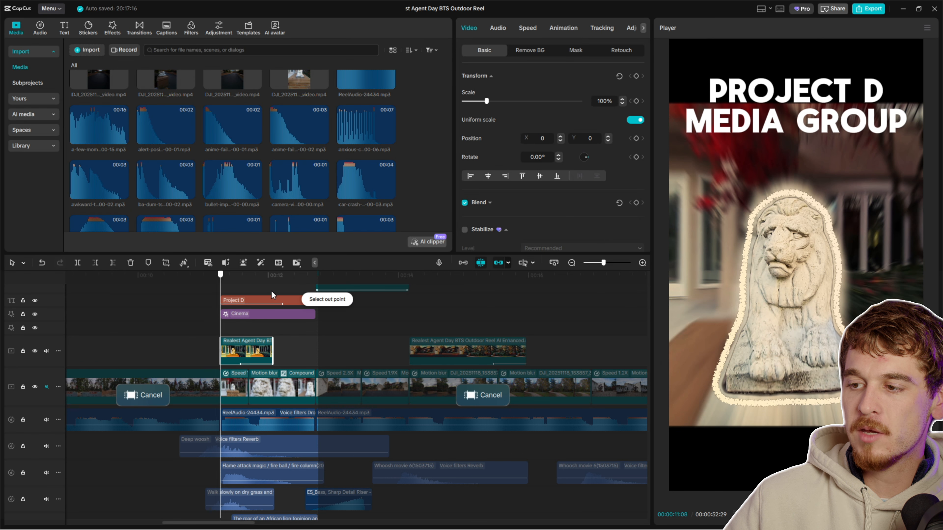
pyautogui.press('space')
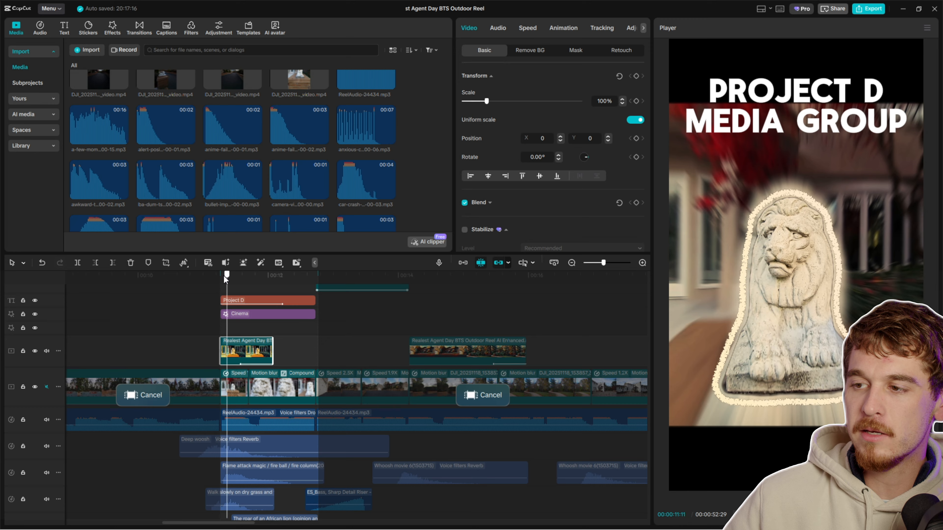
pyautogui.moveTo(225, 278); pyautogui.dragTo(309, 287)
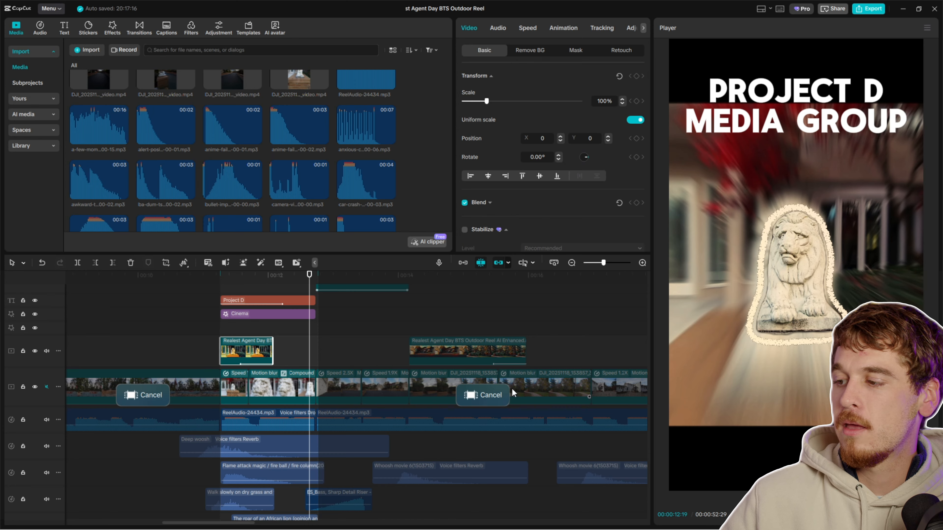
pyautogui.moveTo(226, 280); pyautogui.dragTo(248, 283)
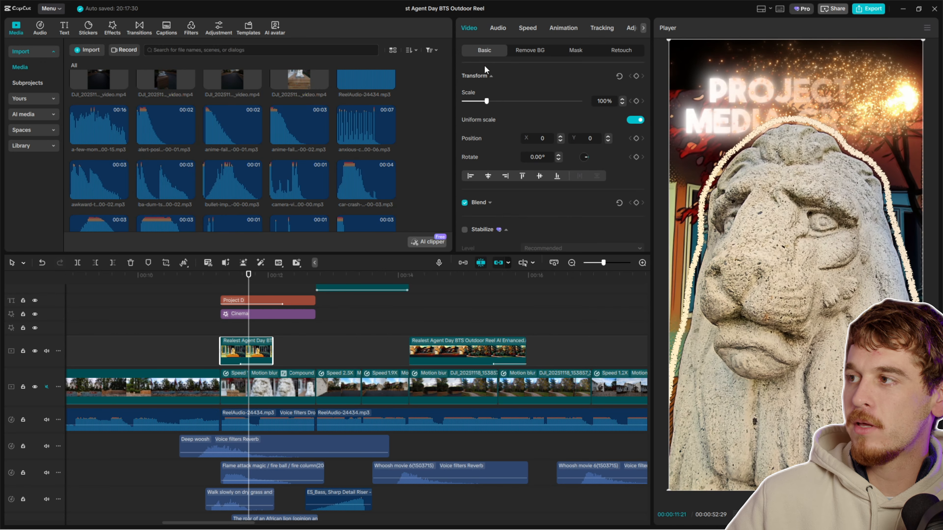
# - Examine the entrance animation options of the first comic-style overlay clip and scrub through the lion section
pyautogui.click(555, 27)
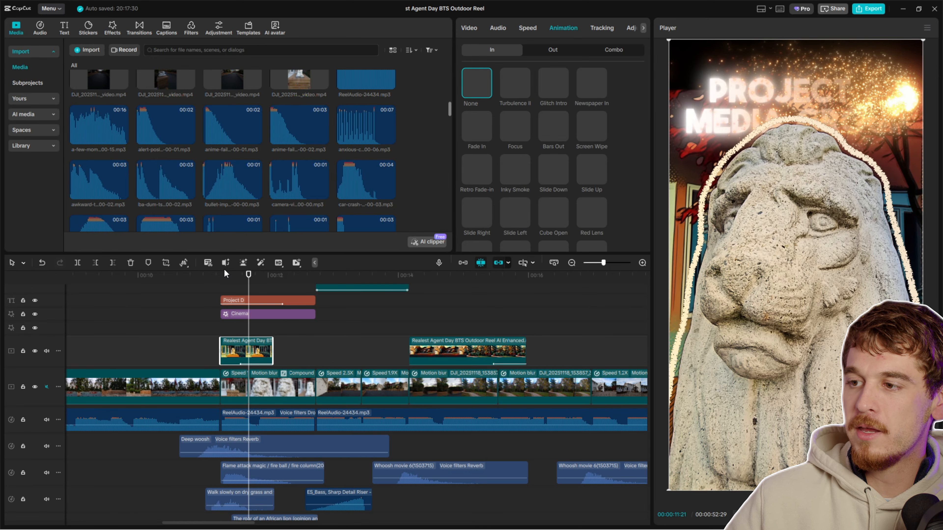
pyautogui.moveTo(247, 278); pyautogui.dragTo(303, 281)
pyautogui.scroll(3, 225, 289)
pyautogui.click(216, 278)
# - Select the cut-out clips layered above the title and examine the lion compound clip's background removal and stroke settings
pyautogui.moveTo(211, 315); pyautogui.dragTo(327, 329)
pyautogui.click(226, 278)
pyautogui.moveTo(227, 280)
pyautogui.mouseDown()
pyautogui.moveTo(219, 279)
pyautogui.moveTo(240, 278)
pyautogui.mouseUp()
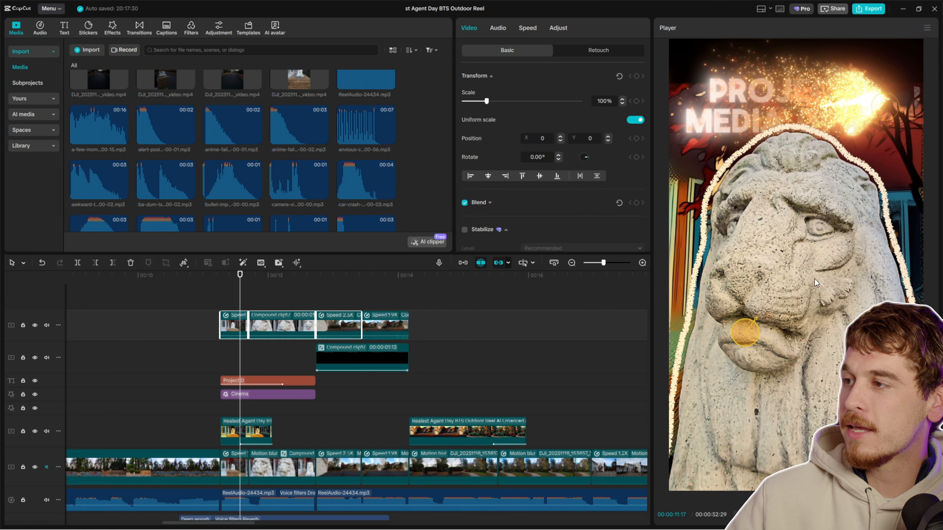
pyautogui.click(275, 327)
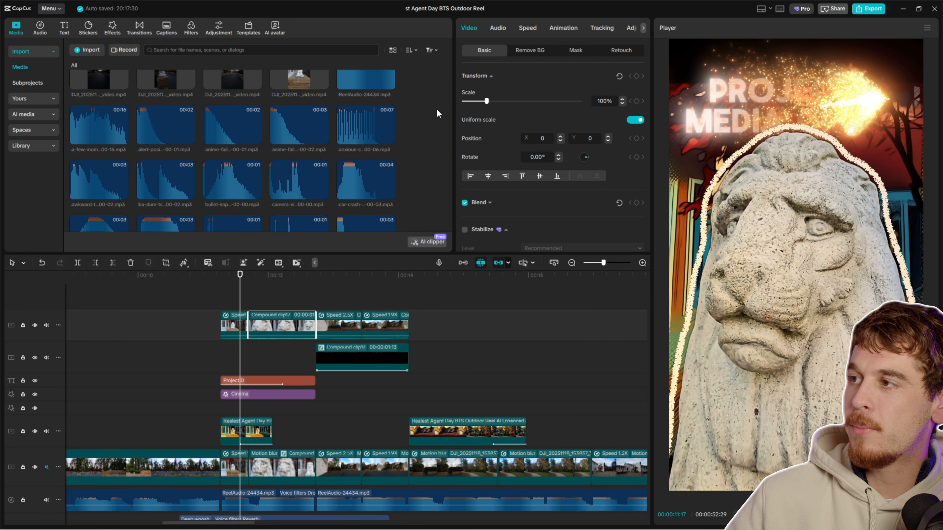
pyautogui.click(530, 50)
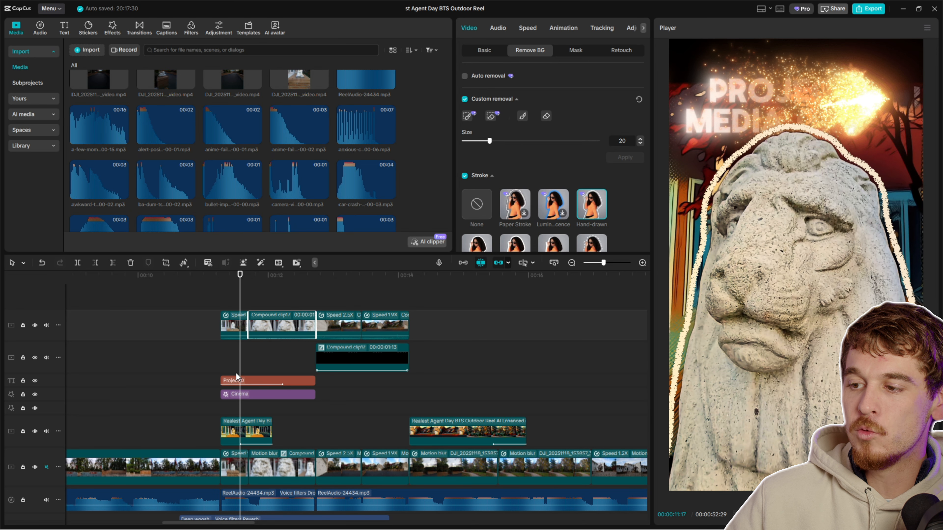
# - Inspect the Cinema effect and the Project D Media Group title beneath the lion cut-out at about 00:00:11:18
pyautogui.click(236, 394)
pyautogui.click(237, 276)
pyautogui.moveTo(237, 276)
pyautogui.mouseDown()
pyautogui.moveTo(256, 277)
pyautogui.moveTo(241, 278)
pyautogui.mouseUp()
pyautogui.click(270, 383)
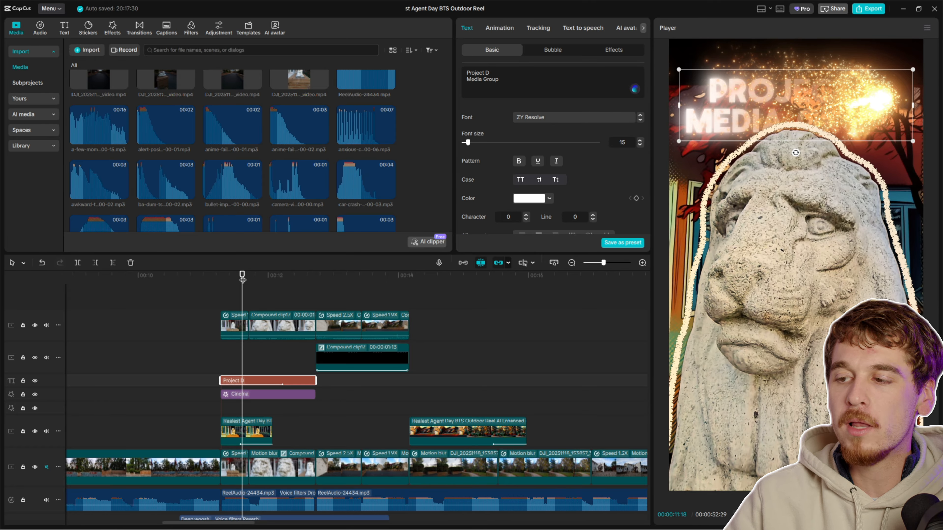
# - Scrub through the Realest Agent Day title and examine the 2.5X garage cut-out clip's background removal settings
pyautogui.click(333, 276)
pyautogui.moveTo(333, 275); pyautogui.dragTo(399, 264)
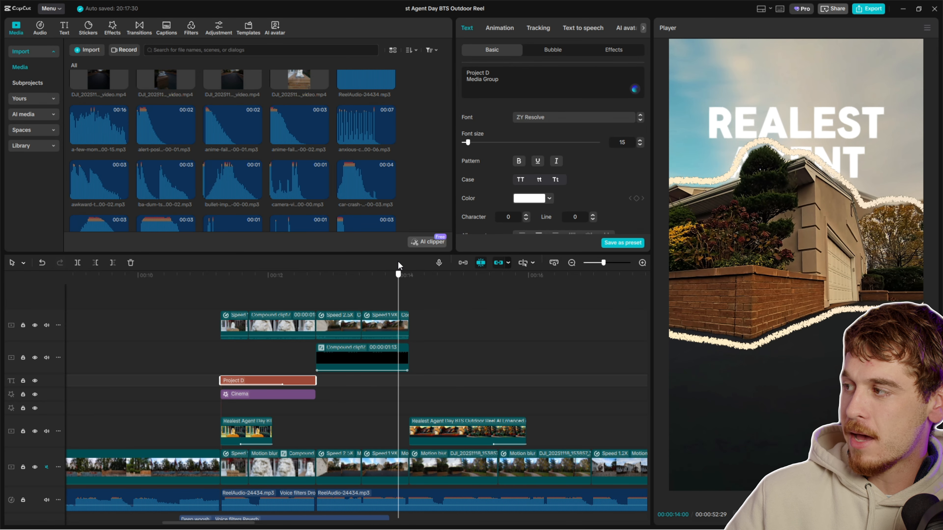
pyautogui.click(355, 326)
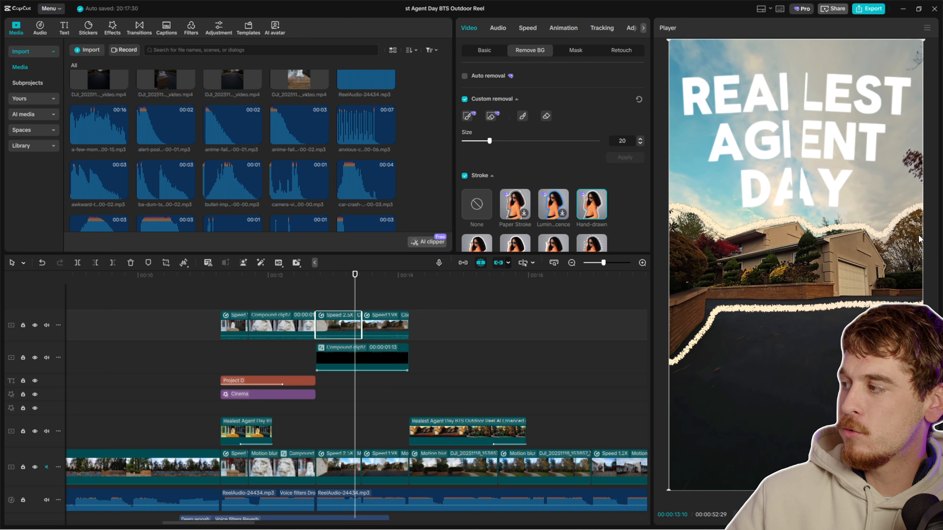
# - Look over the timeline's overlay, title and sound effect tracks and scrub from the start to about 00:00:14:05
pyautogui.scroll(-2, 469, 152)
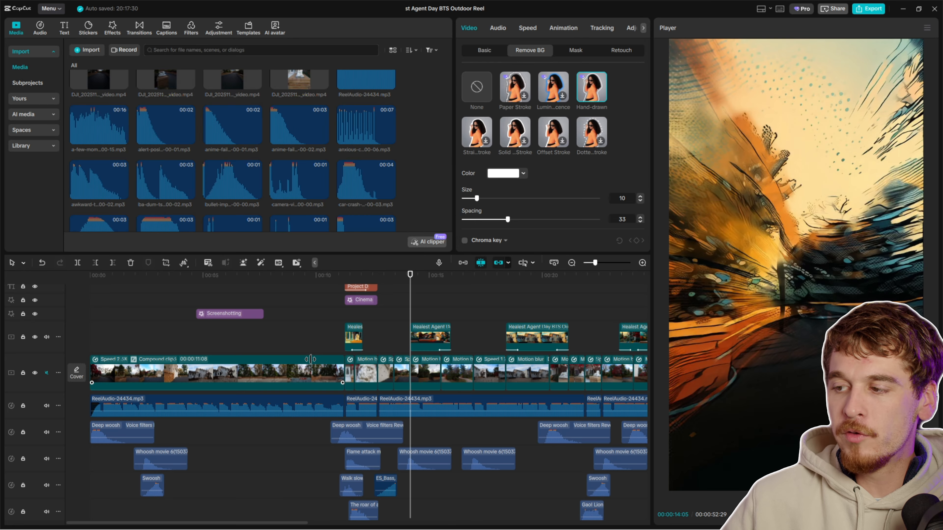
pyautogui.scroll(-3, 304, 362)
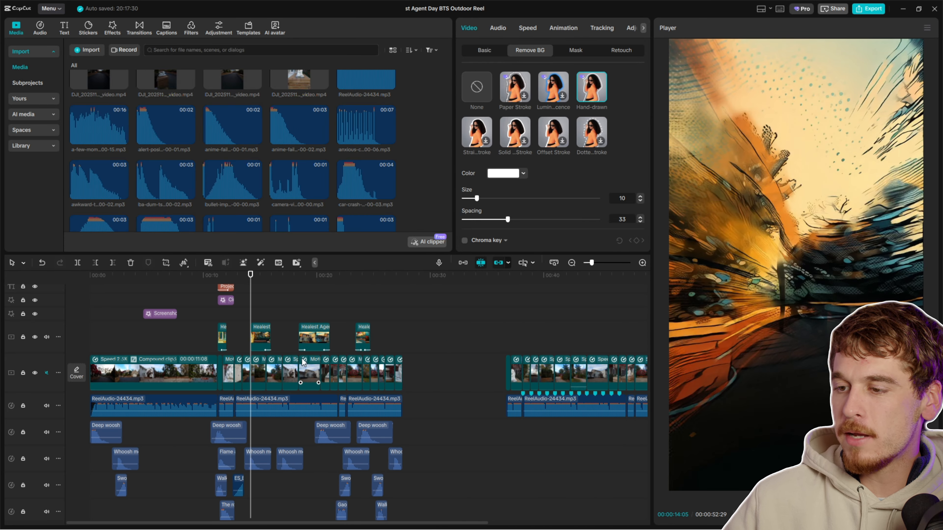
pyautogui.scroll(-3, 304, 362)
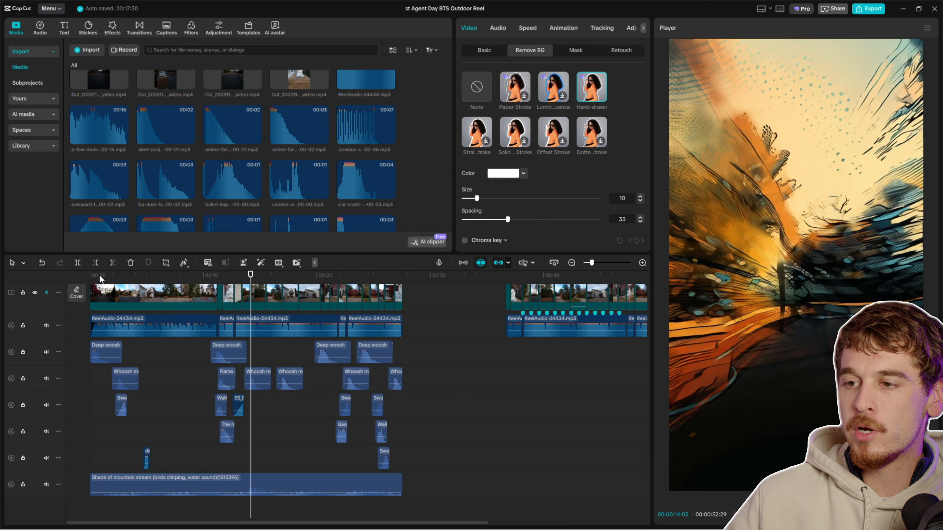
pyautogui.moveTo(99, 277)
pyautogui.mouseDown()
pyautogui.moveTo(89, 276)
pyautogui.moveTo(122, 277)
pyautogui.moveTo(83, 280)
pyautogui.moveTo(89, 303)
pyautogui.moveTo(88, 281)
pyautogui.mouseUp()
pyautogui.scroll(4, 90, 303)
pyautogui.click(93, 277)
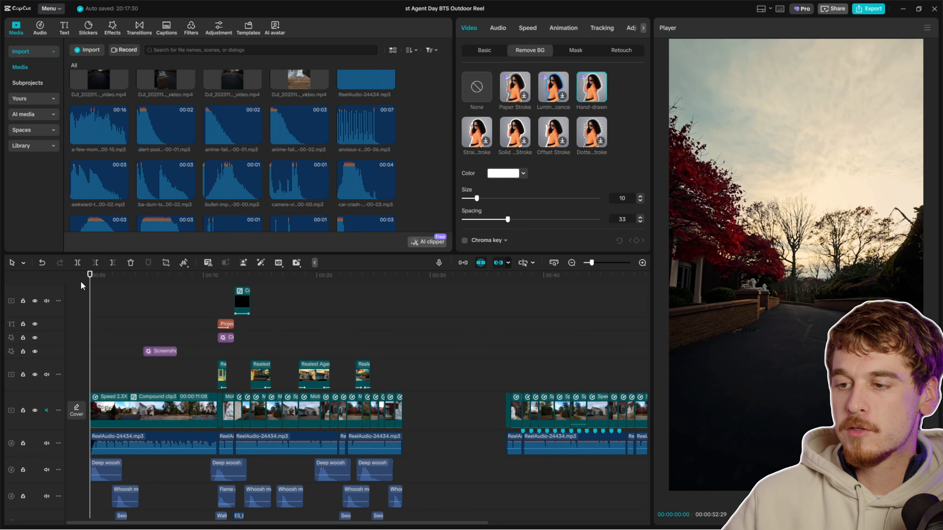
pyautogui.moveTo(95, 285); pyautogui.dragTo(250, 286)
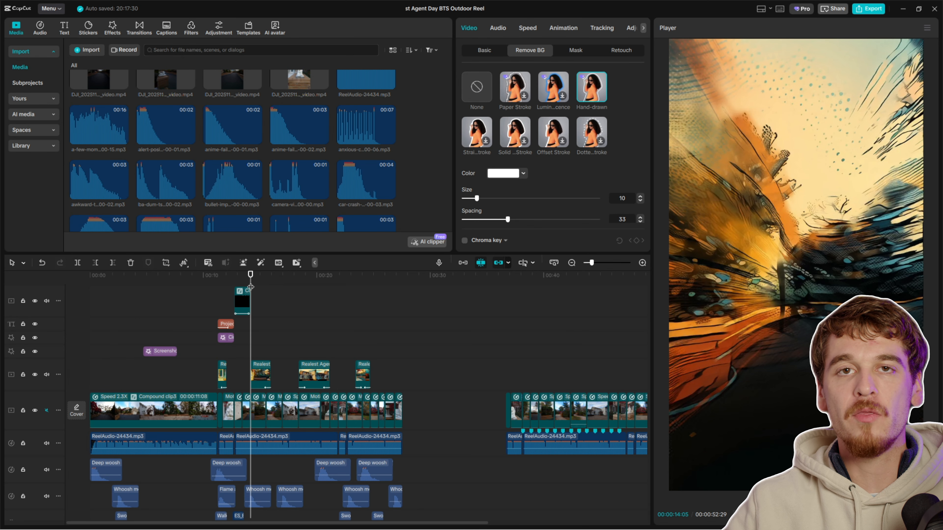
pyautogui.press('Home')
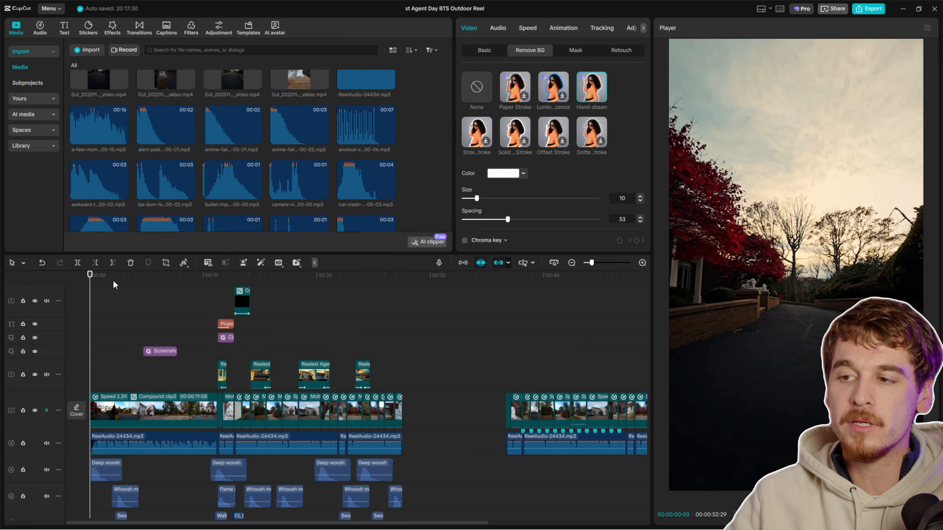
# - Scrub through the opening, the comic-style lion section and the Project D Media Group title up to the garage cut-out
pyautogui.moveTo(162, 286); pyautogui.dragTo(233, 297)
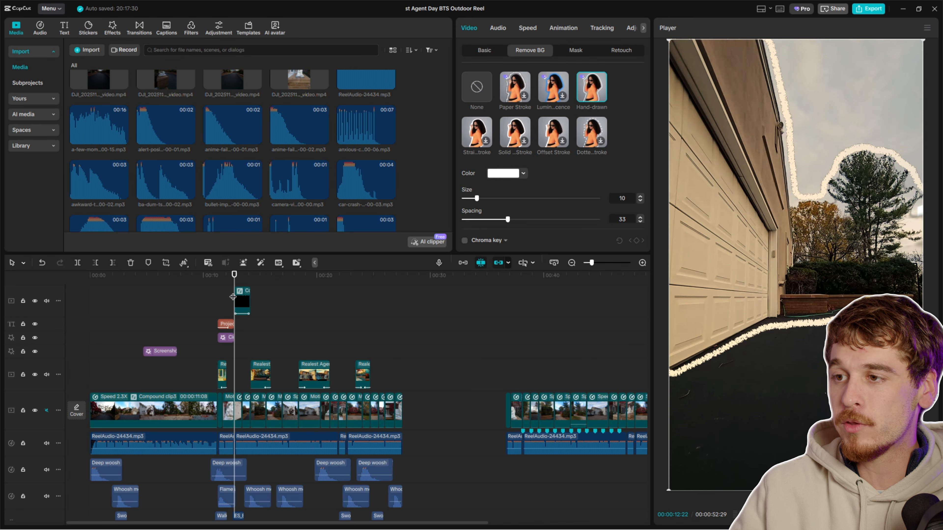
pyautogui.moveTo(232, 296); pyautogui.dragTo(216, 283)
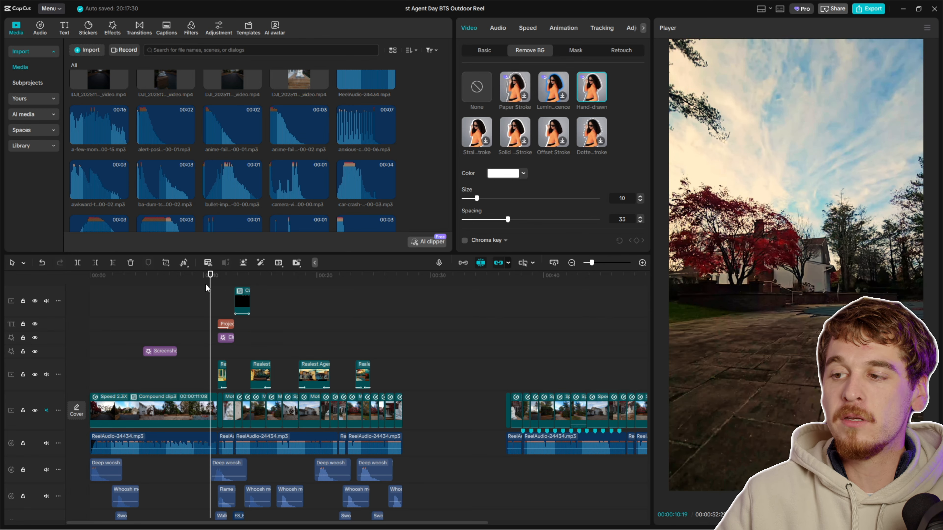
pyautogui.moveTo(223, 276); pyautogui.dragTo(224, 281)
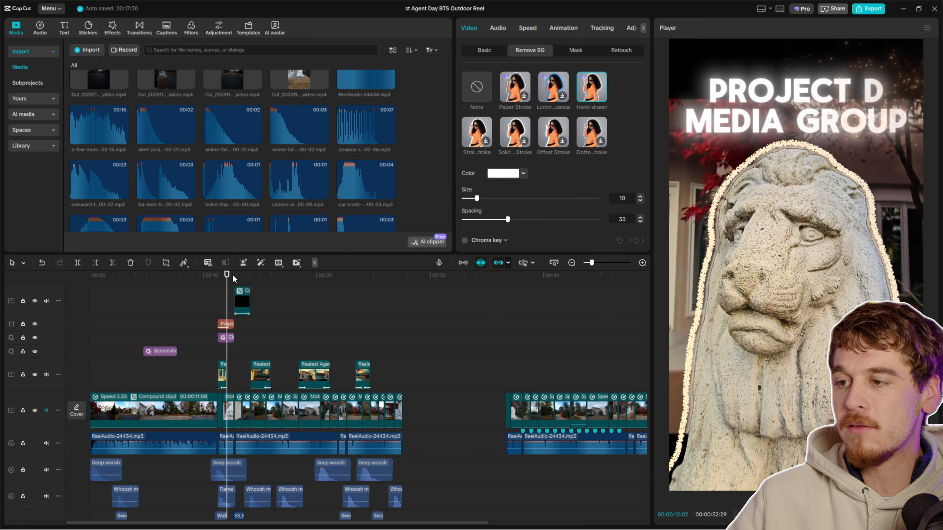
pyautogui.click(234, 277)
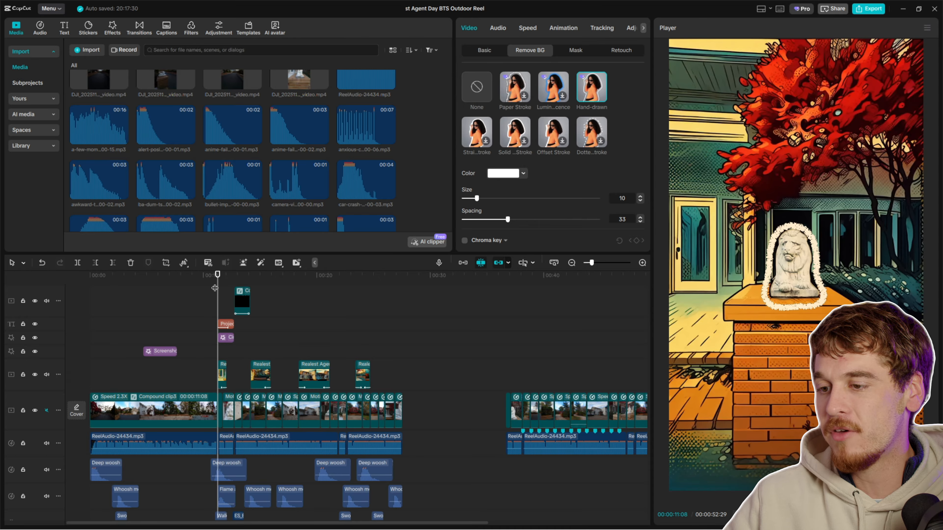
pyautogui.moveTo(167, 281); pyautogui.dragTo(78, 282)
# - Select the opening compound clip and play it from the start through its blurred picture-in-picture section
pyautogui.click(103, 385)
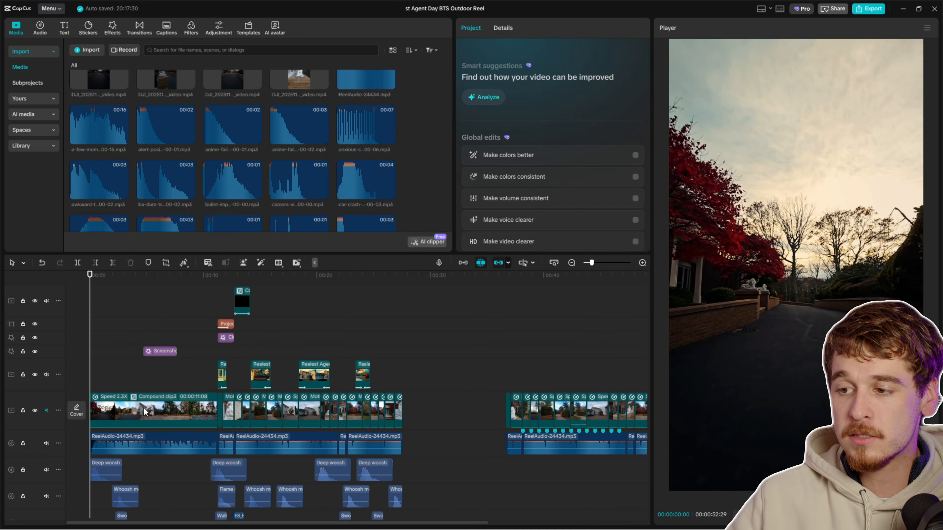
pyautogui.click(122, 397)
pyautogui.moveTo(95, 285); pyautogui.dragTo(104, 285)
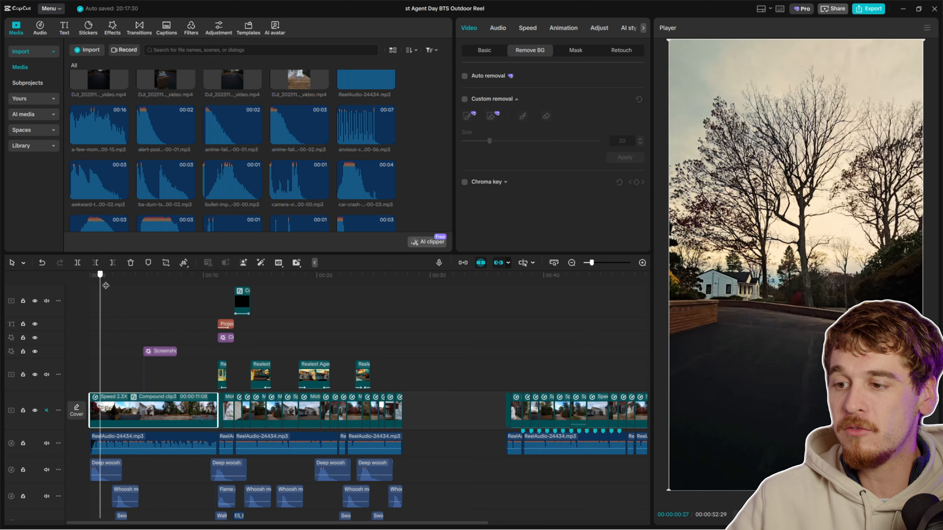
pyautogui.press('space')
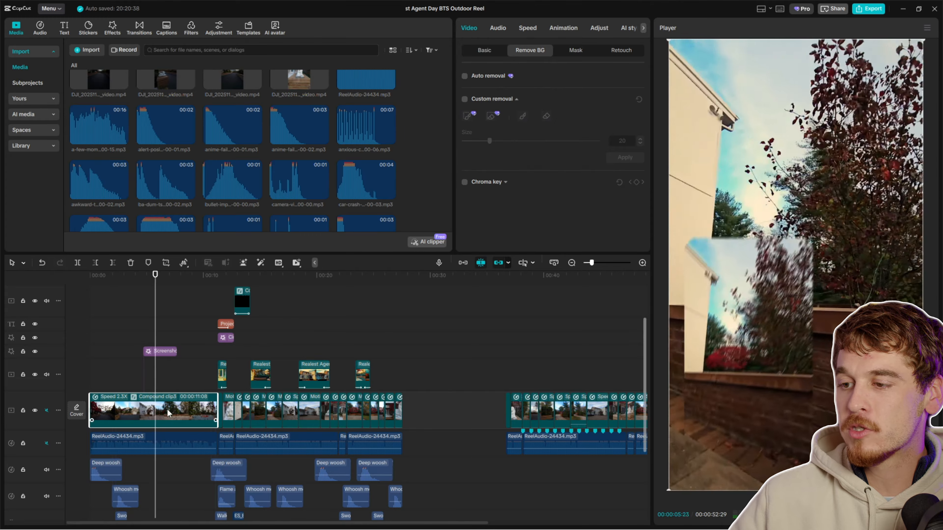
# - Check the opening clip's standard speed setting and undo its compound clip to expose the original footage
pyautogui.click(523, 29)
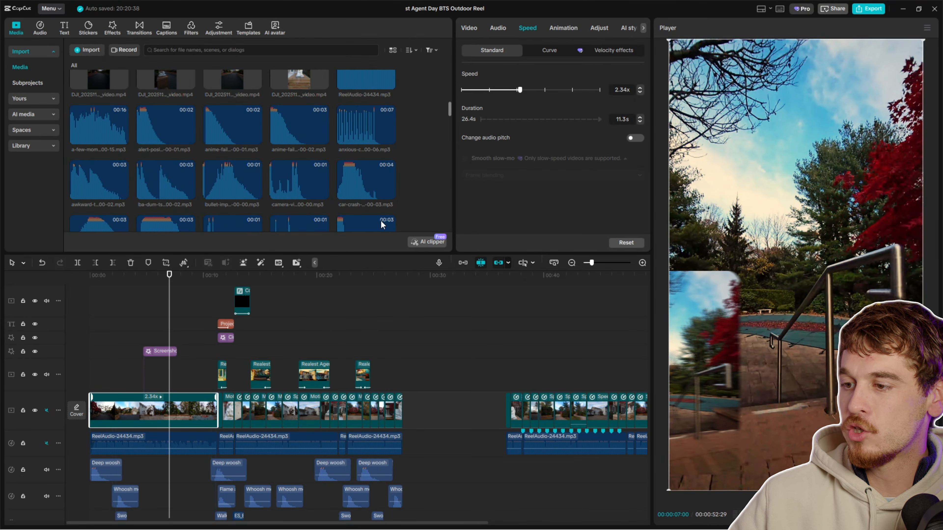
pyautogui.rightClick(190, 410)
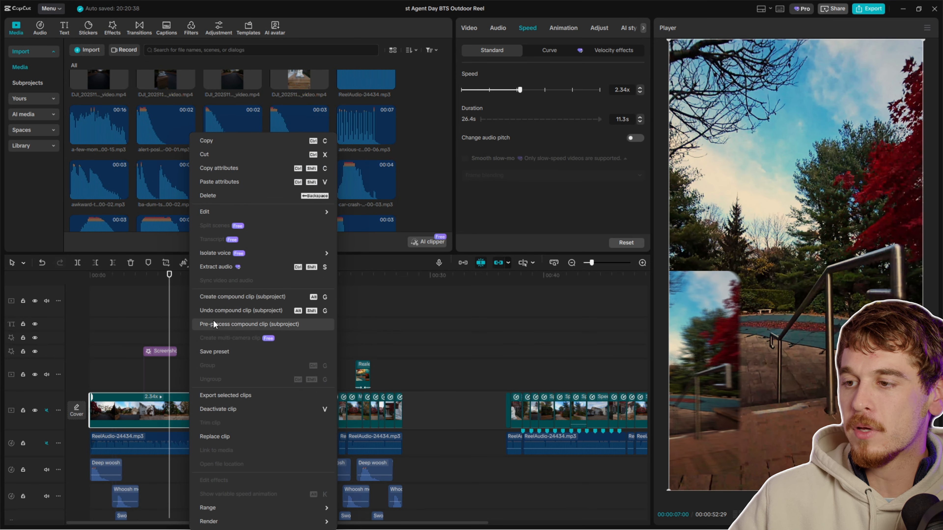
pyautogui.click(224, 311)
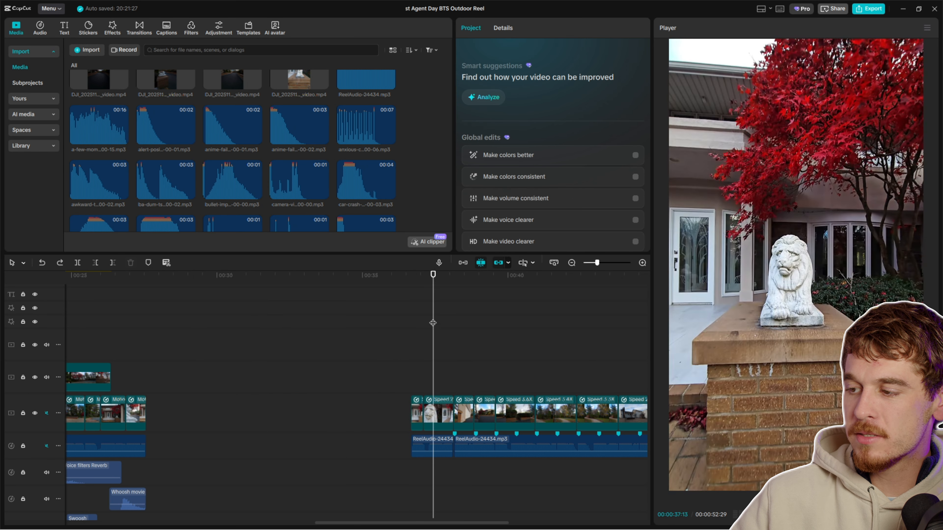
# - Select the lion clip in the spare sequence at about 00:00:37 and examine its speed settings
pyautogui.click(440, 420)
pyautogui.moveTo(429, 276); pyautogui.dragTo(413, 278)
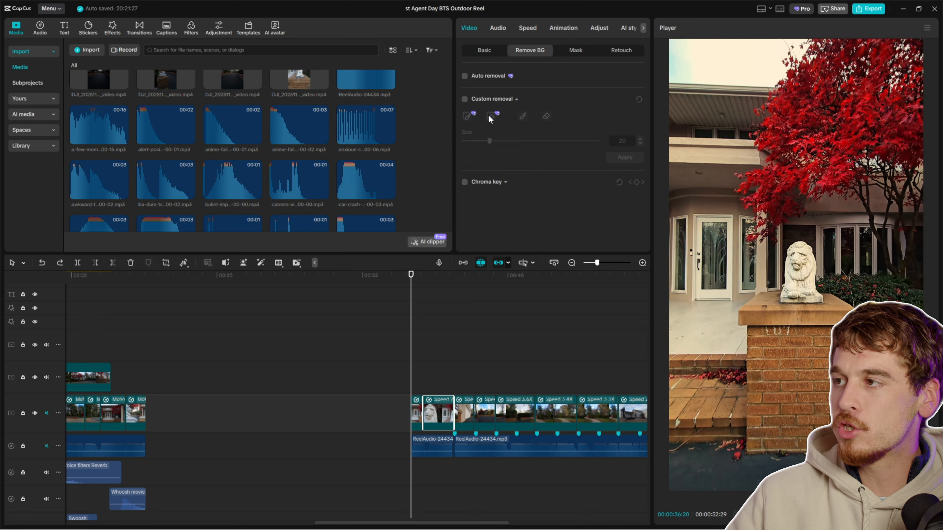
pyautogui.click(523, 29)
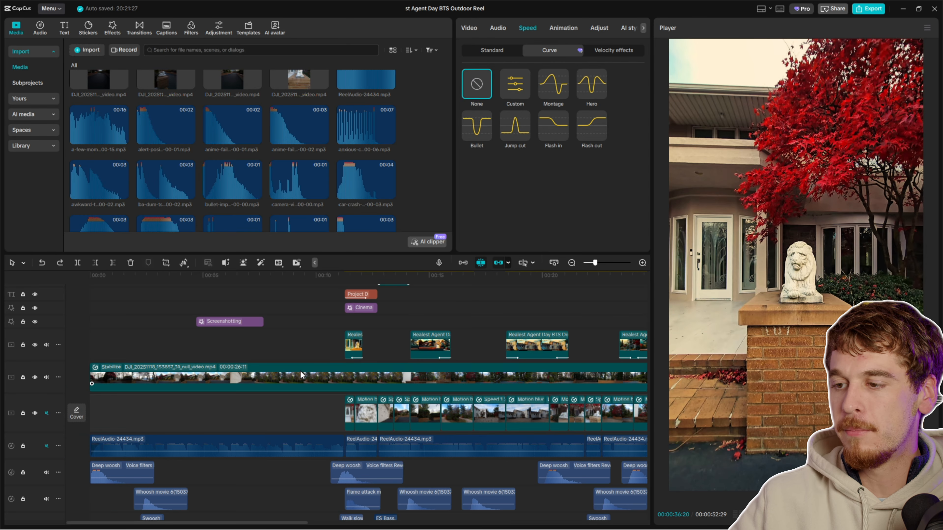
# - Compare the Montage speed curve on the long opening clip with the Flash in curve on a short main-track clip
pyautogui.click(301, 375)
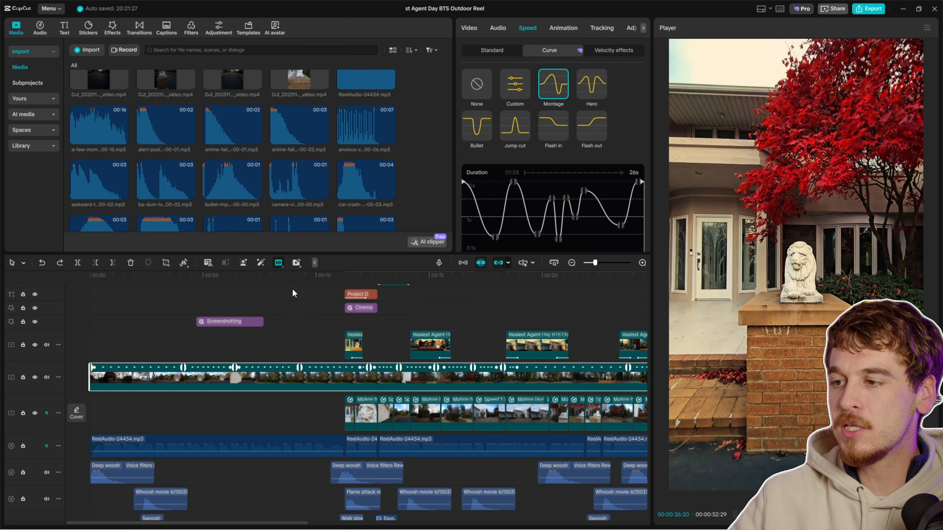
pyautogui.scroll(-3, 299, 358)
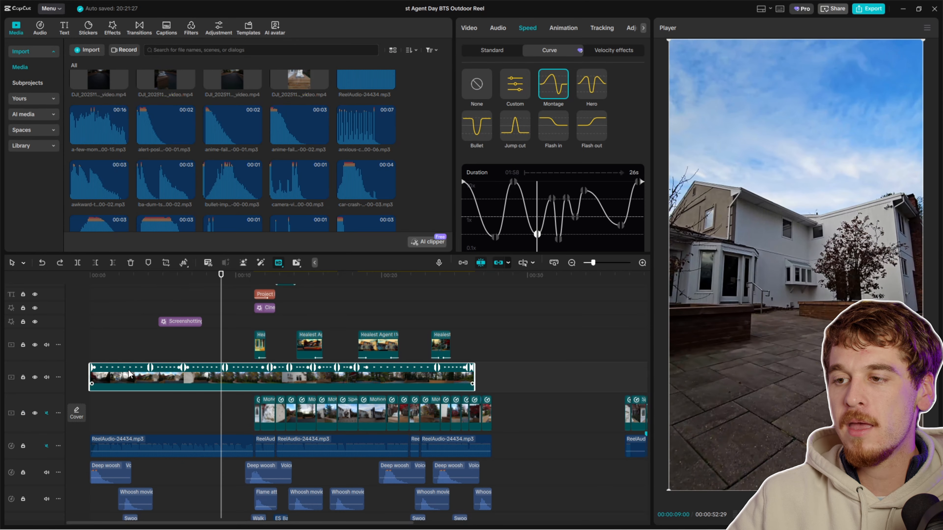
pyautogui.click(314, 423)
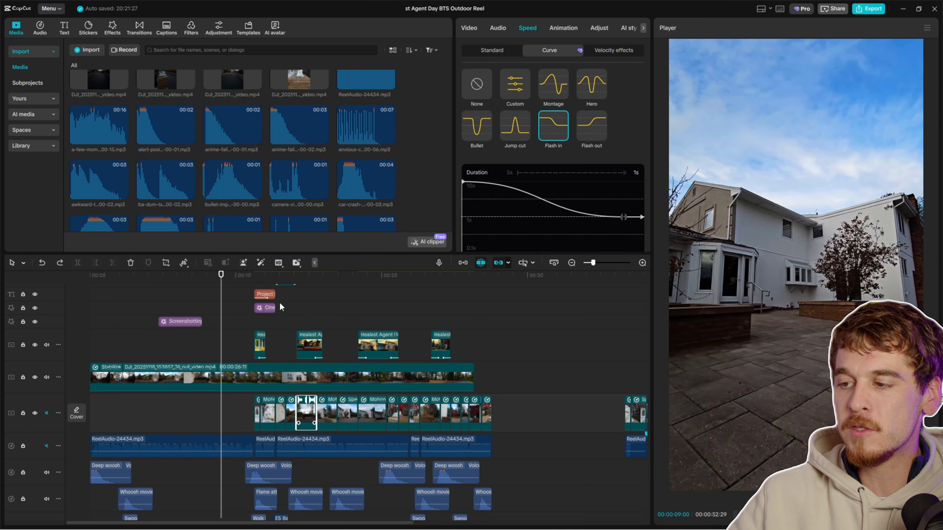
pyautogui.click(296, 275)
pyautogui.moveTo(319, 281); pyautogui.dragTo(337, 282)
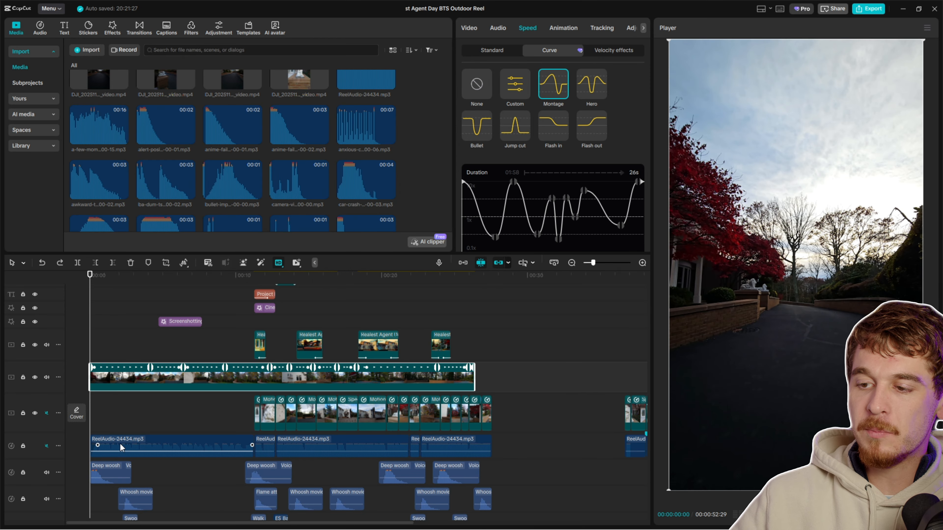
# - Play the speed-ramped opening clip twice from the start to review how its pace changes
pyautogui.press('space')
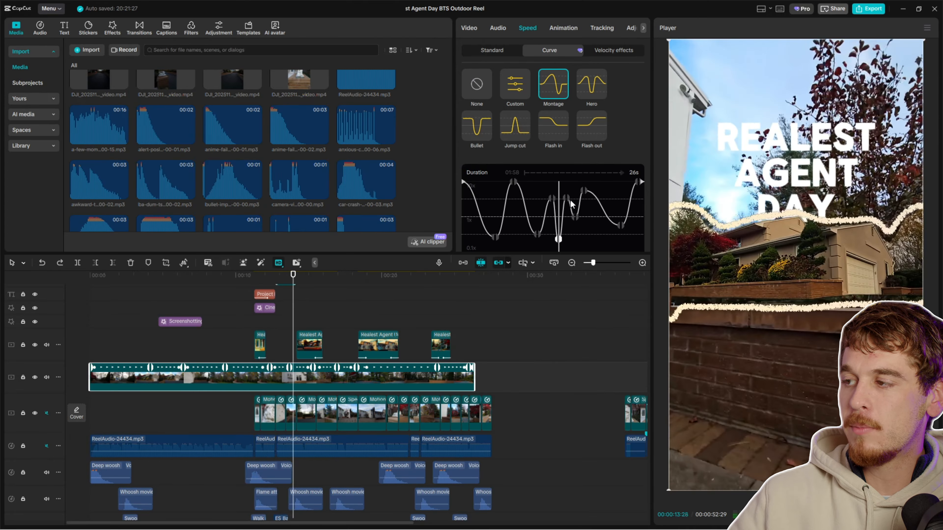
pyautogui.press('Home')
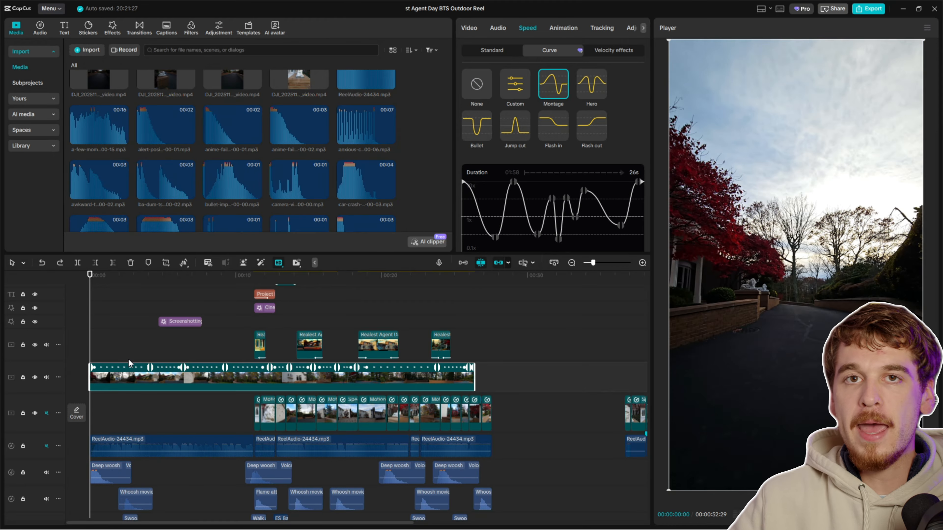
pyautogui.press('space')
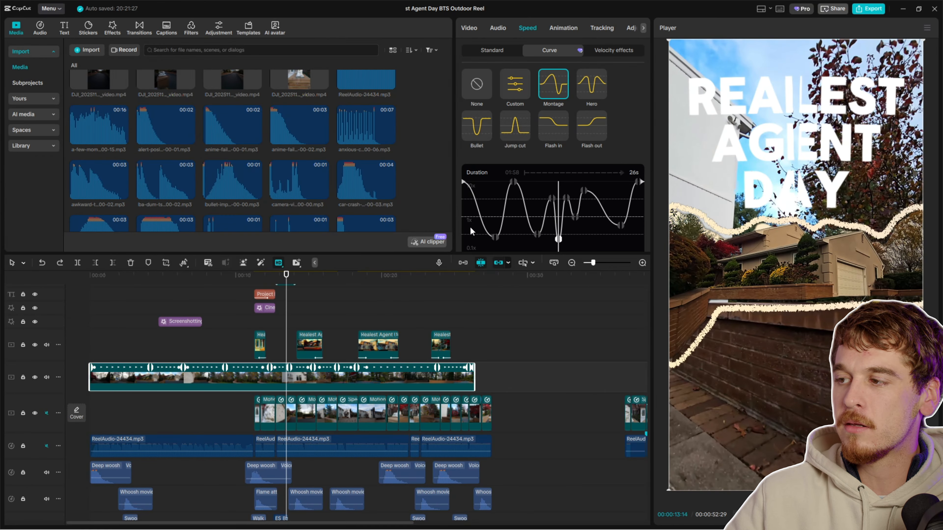
# - Examine the low points of the opening clip's Montage curve and scrub the matching footage, ending at the comic-style lion
pyautogui.click(495, 238)
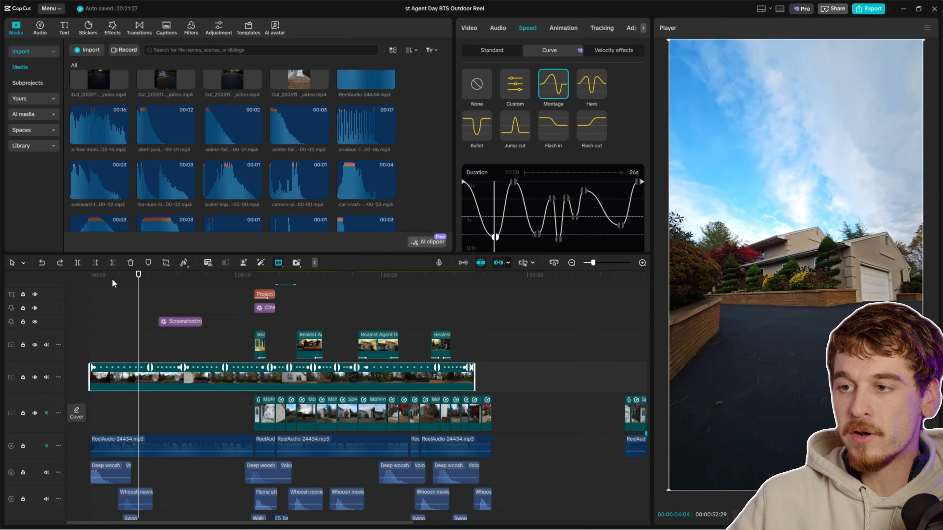
pyautogui.moveTo(113, 284); pyautogui.dragTo(431, 295)
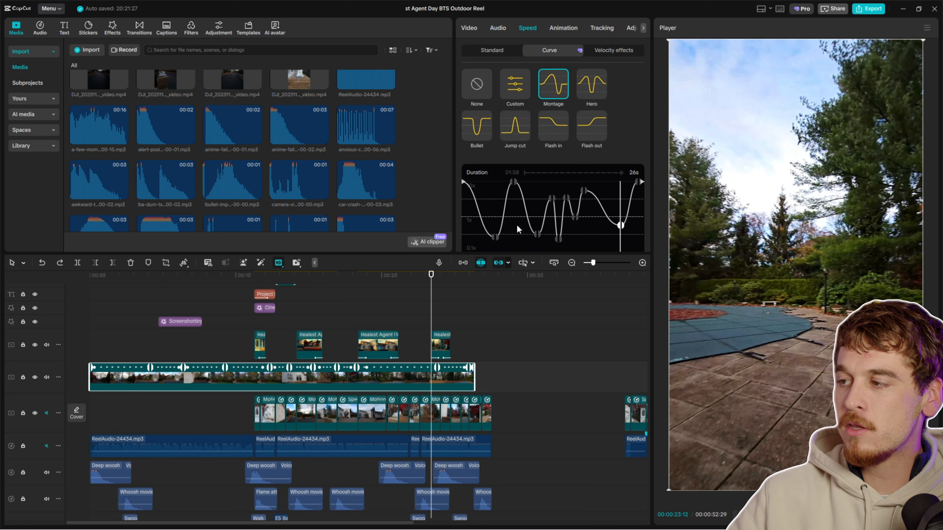
pyautogui.scroll(-1, 509, 197)
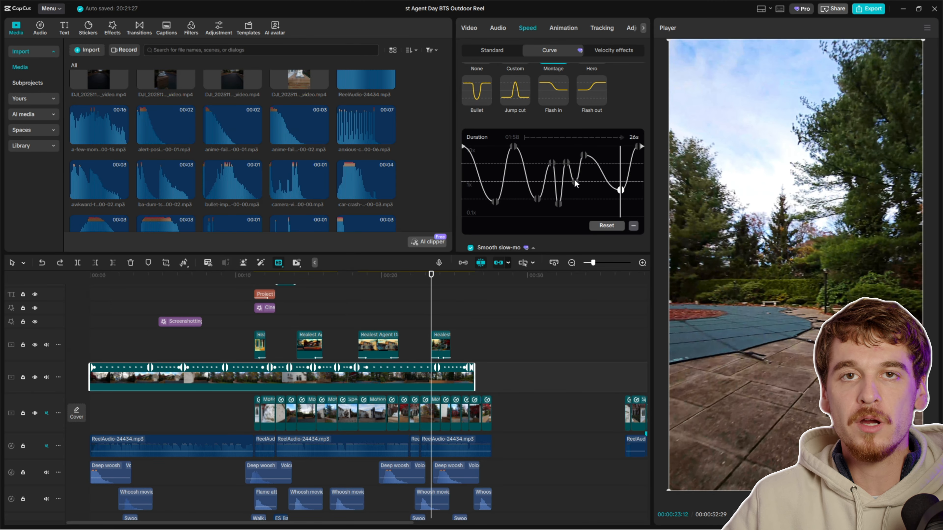
pyautogui.scroll(1, 573, 178)
pyautogui.moveTo(250, 284); pyautogui.dragTo(254, 284)
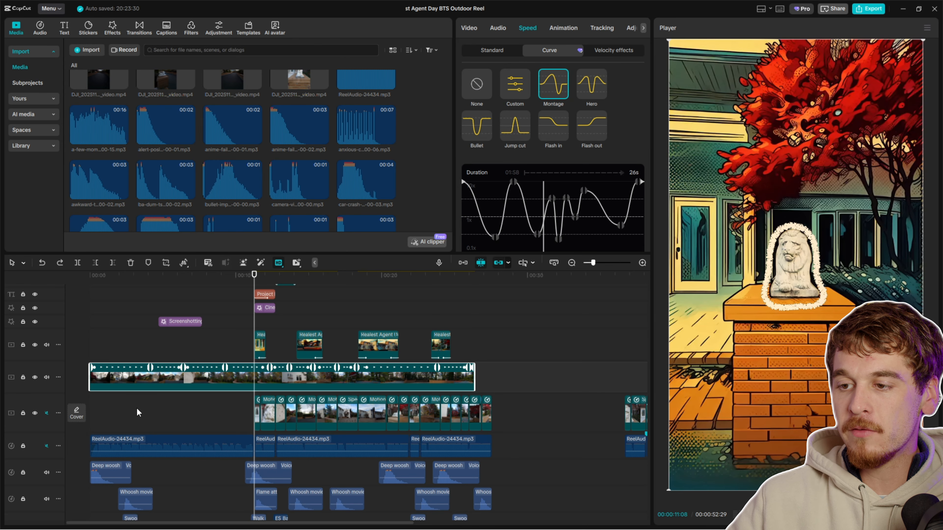
# - Turn the speed-ramped opening clip into a compound clip
pyautogui.moveTo(100, 275); pyautogui.dragTo(85, 279)
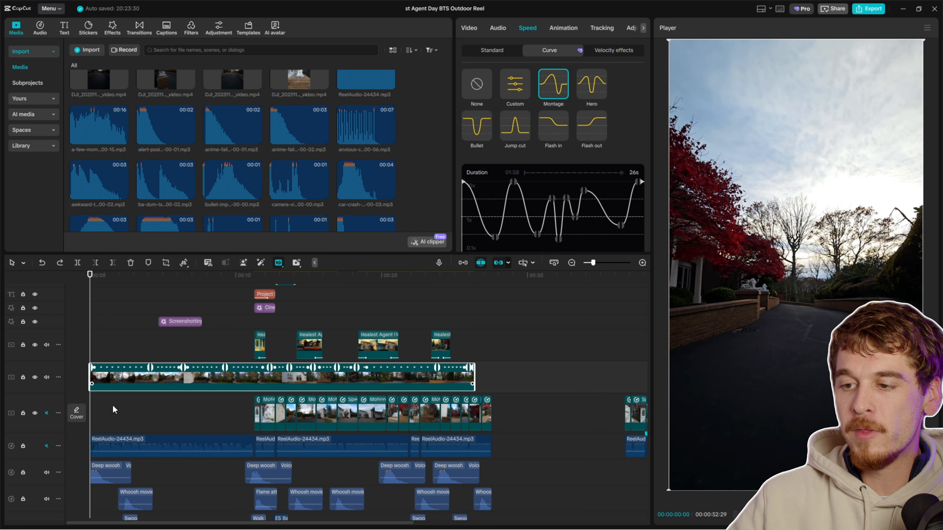
pyautogui.rightClick(358, 385)
pyautogui.click(417, 325)
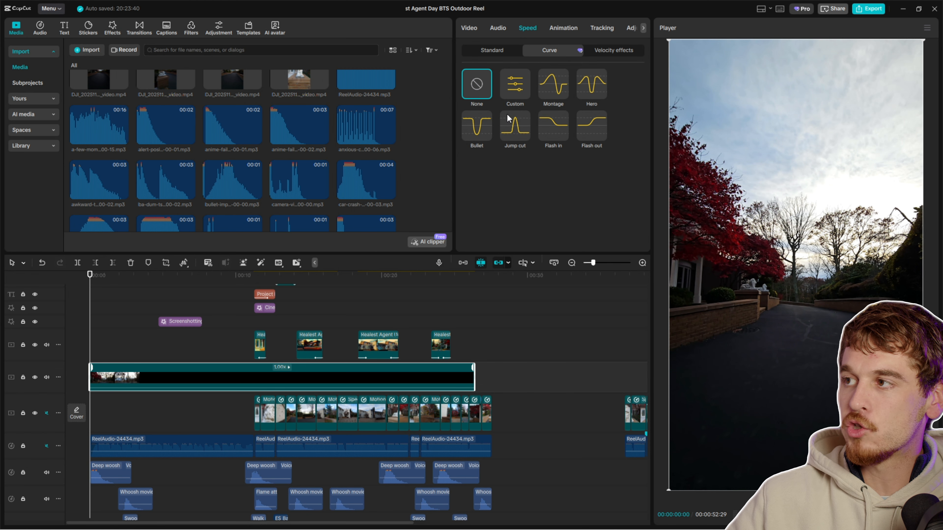
# - Speed the opening compound clip up to 2.34x for 11.3 s, place it first on the main track and play into the lion section
pyautogui.click(489, 52)
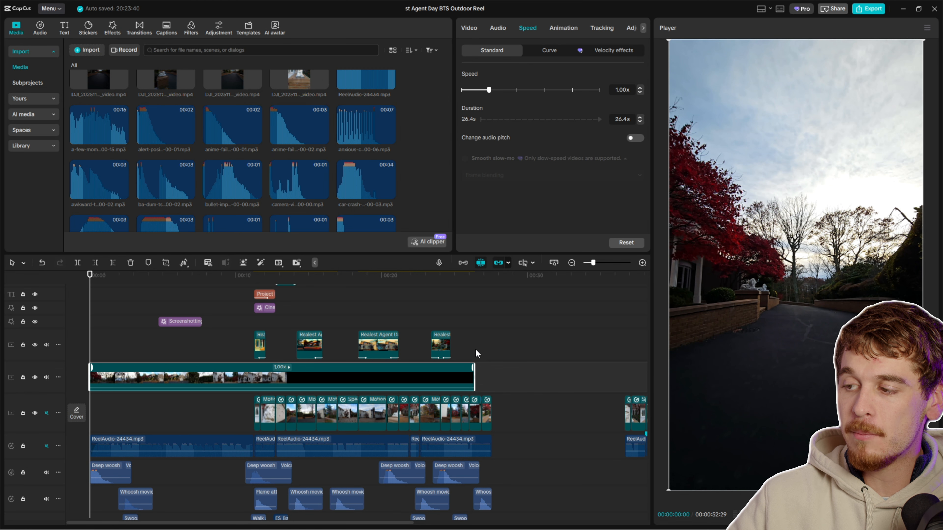
pyautogui.moveTo(473, 377); pyautogui.dragTo(234, 377)
pyautogui.moveTo(170, 379); pyautogui.dragTo(168, 418)
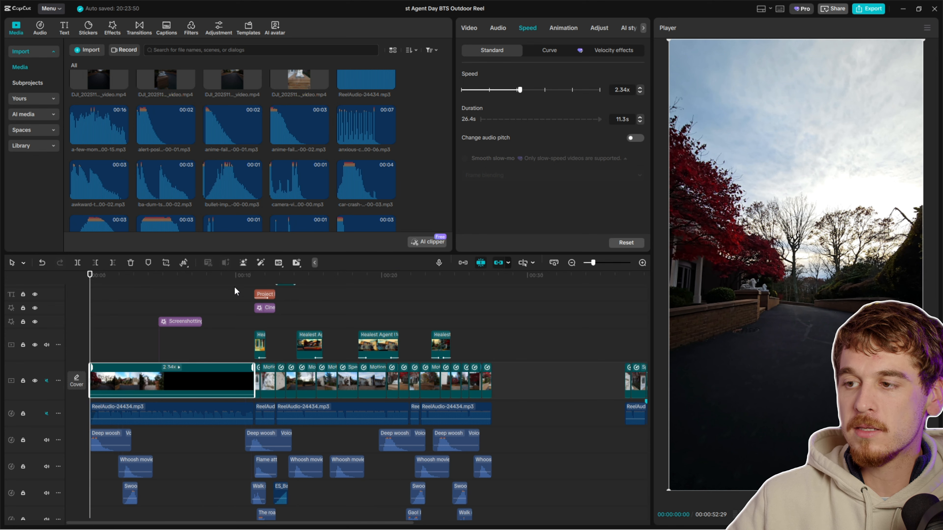
pyautogui.moveTo(236, 281)
pyautogui.mouseDown()
pyautogui.moveTo(251, 281)
pyautogui.moveTo(95, 281)
pyautogui.moveTo(232, 291)
pyautogui.mouseUp()
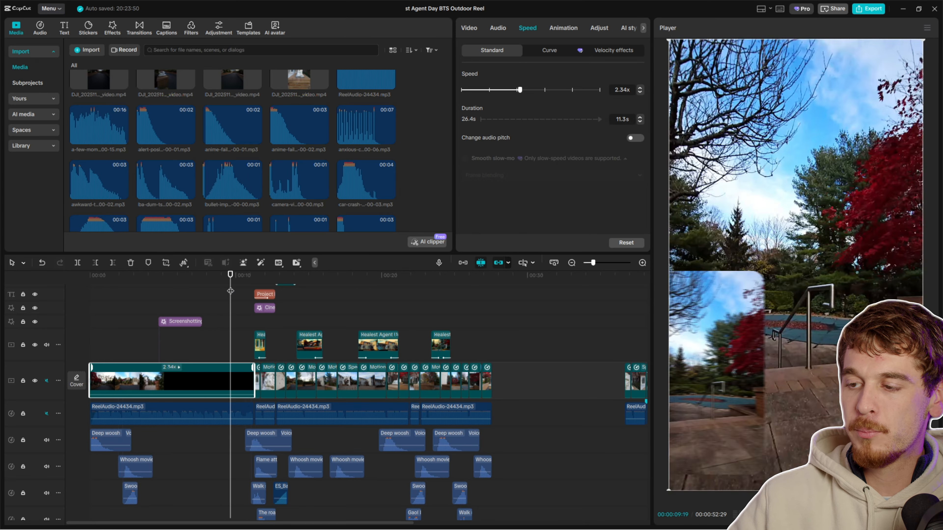
pyautogui.press('space')
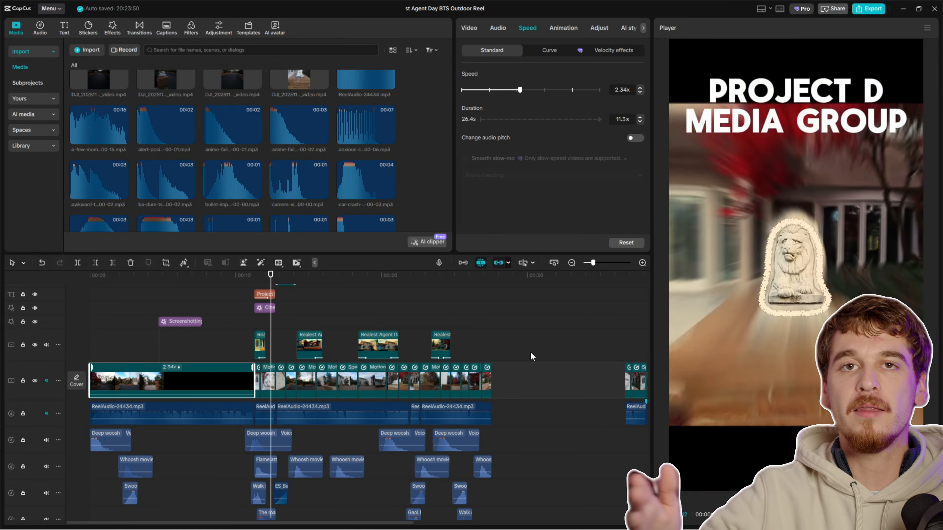
# - Play the opening compound clip from the start and scrub through its first four seconds
pyautogui.click(224, 284)
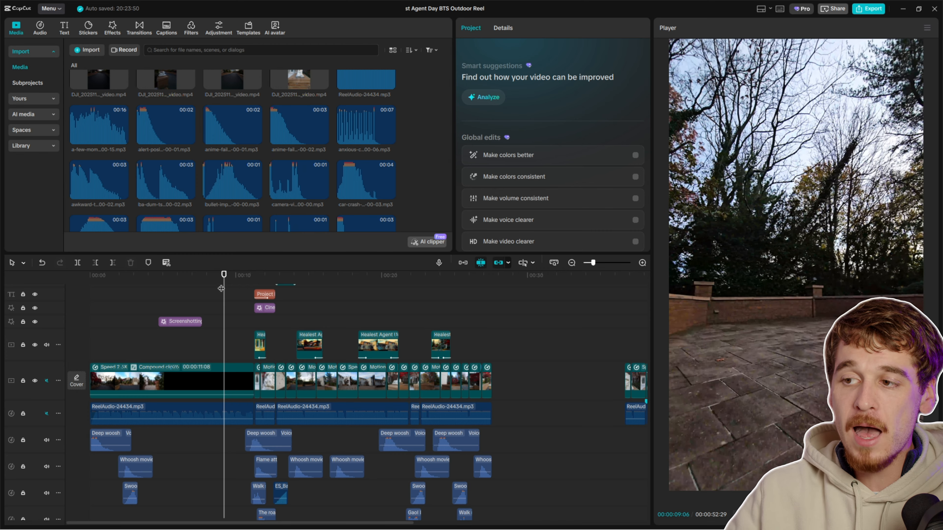
pyautogui.moveTo(222, 288); pyautogui.dragTo(75, 279)
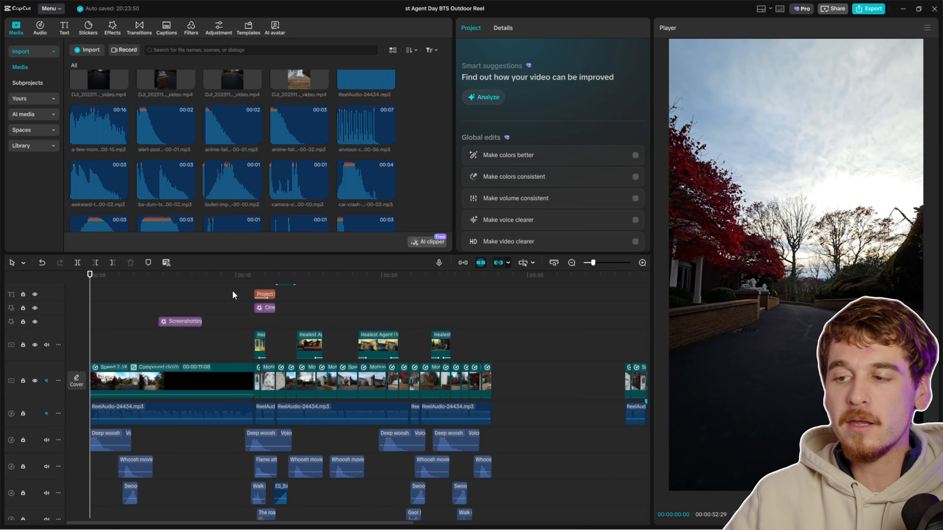
pyautogui.press('space')
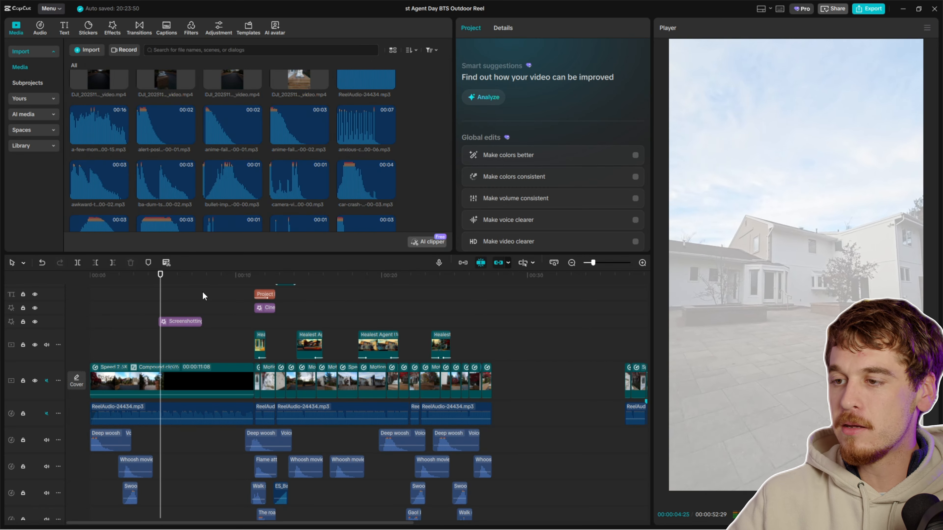
pyautogui.press('Home')
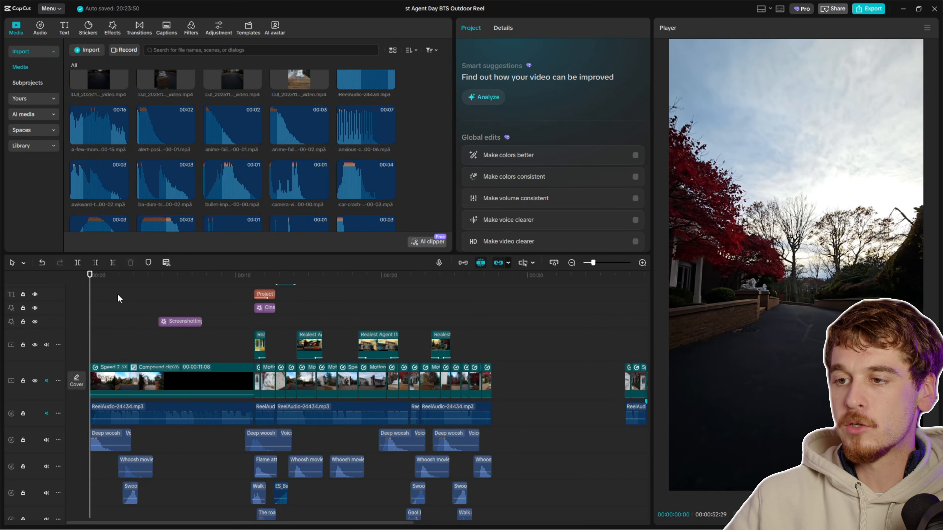
pyautogui.moveTo(97, 280); pyautogui.dragTo(152, 290)
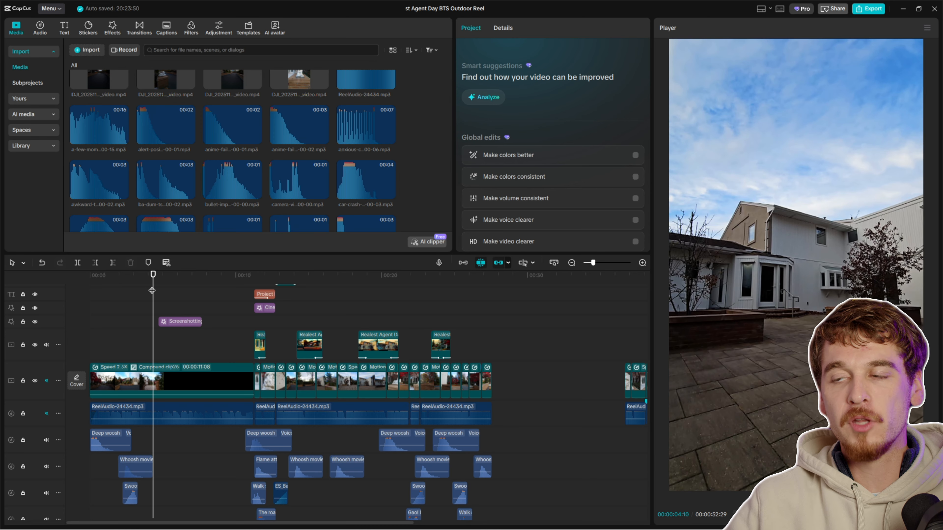
# - Open the opening compound clip's basic video settings
pyautogui.click(190, 377)
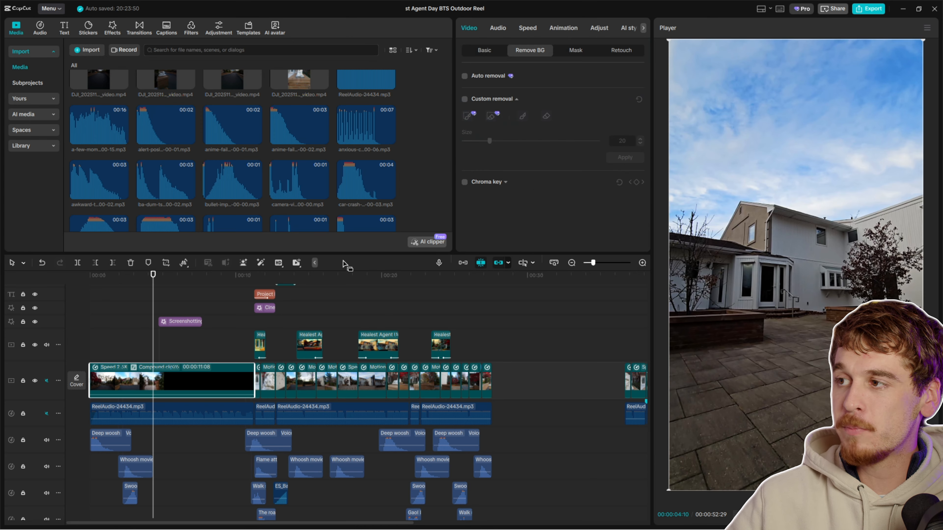
pyautogui.click(490, 50)
pyautogui.scroll(-10, 540, 152)
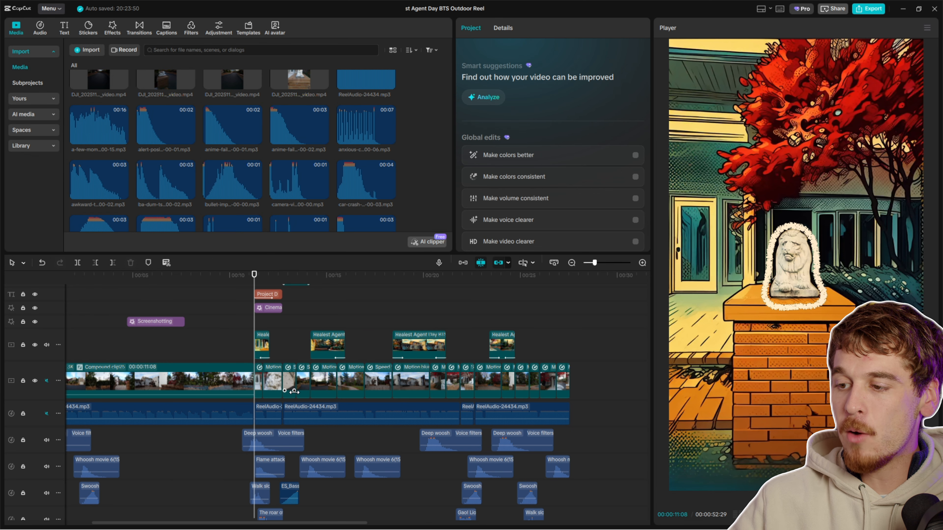
# - Examine the sound-effect tracks beneath the lion section and play the reel on into the house shots
pyautogui.scroll(-3, 294, 392)
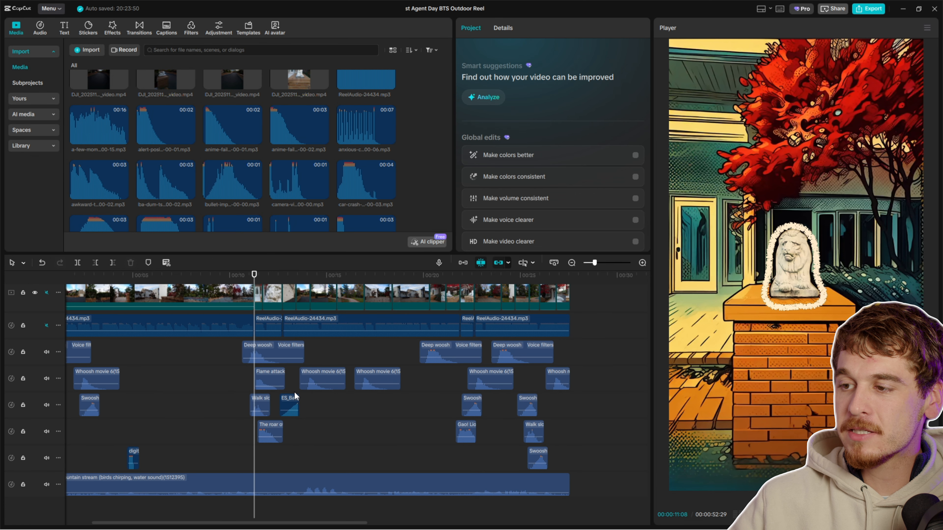
pyautogui.scroll(3, 294, 391)
pyautogui.moveTo(216, 275); pyautogui.dragTo(371, 286)
pyautogui.press('space')
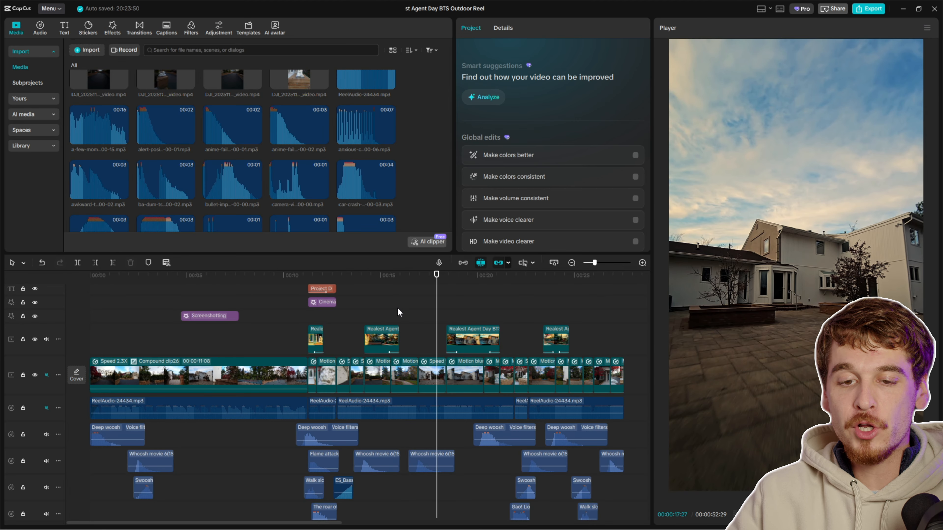
# - Scrub the outlined garage shot following the lion section and go back to the first lion frame at 11:08
pyautogui.click(345, 283)
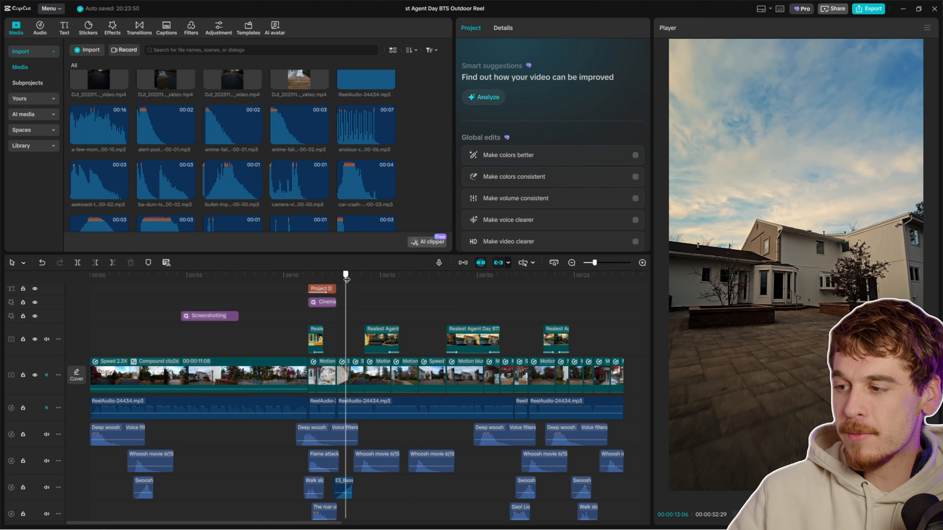
pyautogui.moveTo(346, 278); pyautogui.dragTo(336, 277)
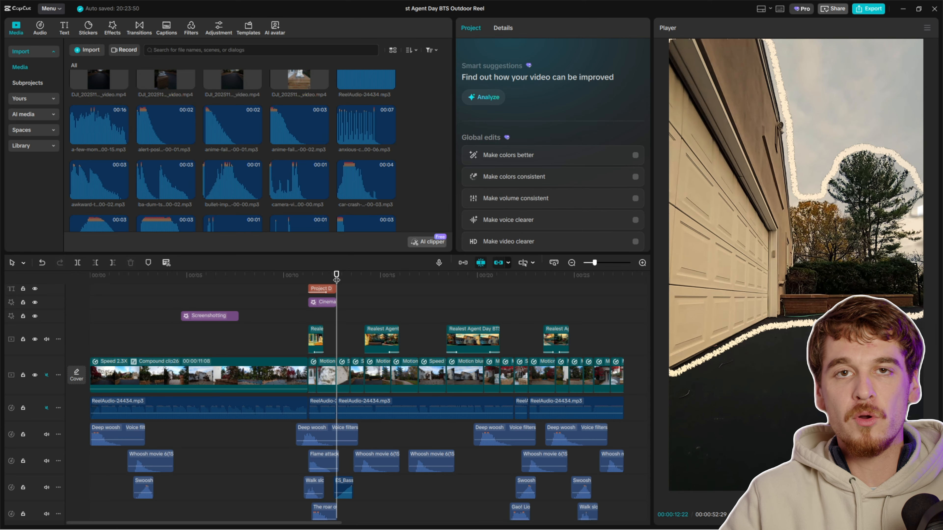
pyautogui.click(350, 277)
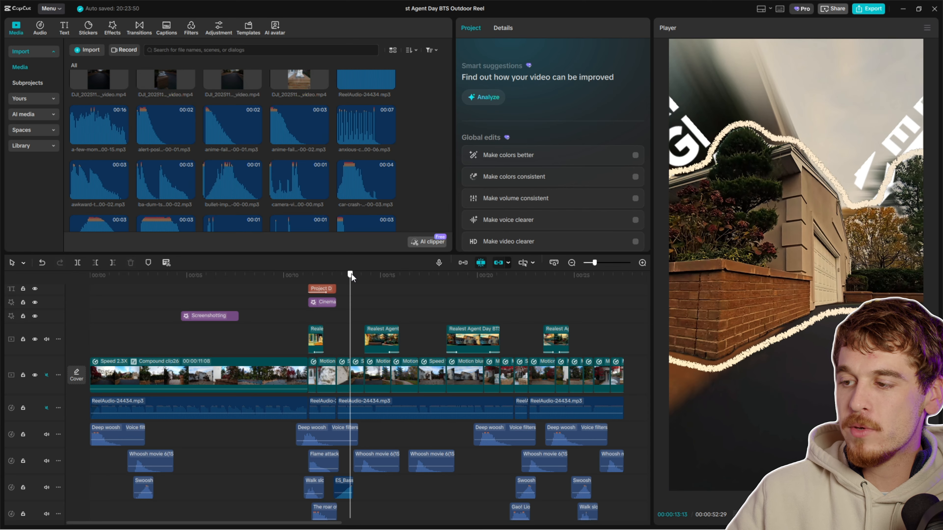
pyautogui.click(309, 279)
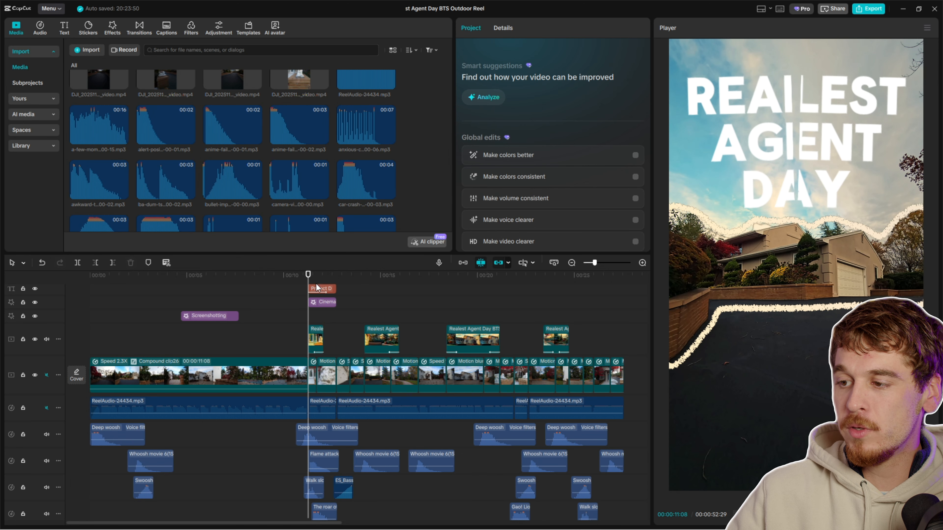
# - Select the lion close-up in the spare clip sequence starting at 36:20 and open its speed settings
pyautogui.keyDown('ctrl'); pyautogui.scroll(-2, 501, 412); pyautogui.keyUp('ctrl')
pyautogui.keyDown('ctrl'); pyautogui.scroll(-2, 498, 414); pyautogui.keyUp('ctrl')
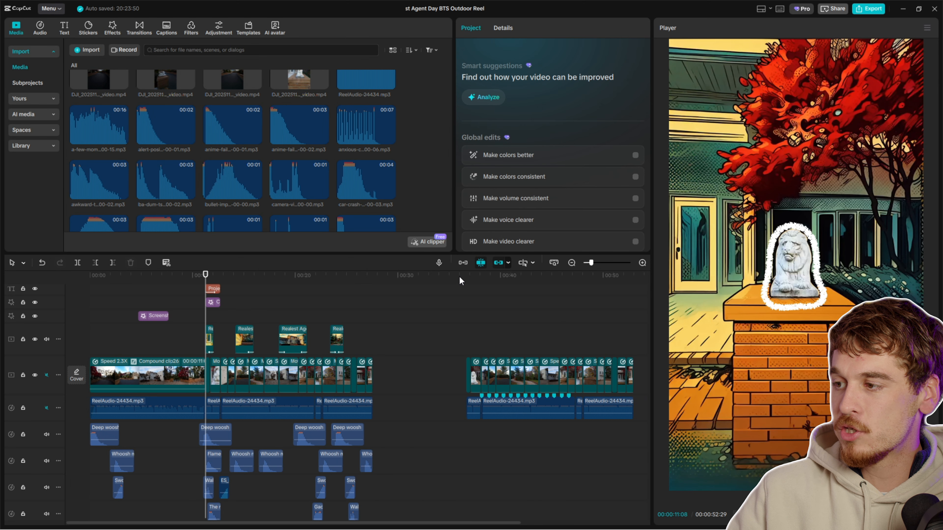
pyautogui.click(466, 275)
pyautogui.keyDown('ctrl'); pyautogui.scroll(4, 459, 389); pyautogui.keyUp('ctrl')
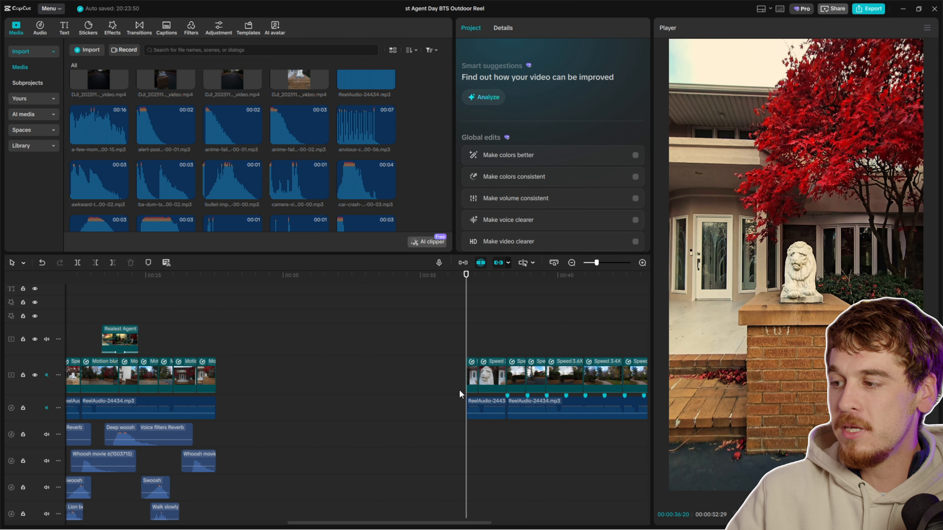
pyautogui.click(491, 373)
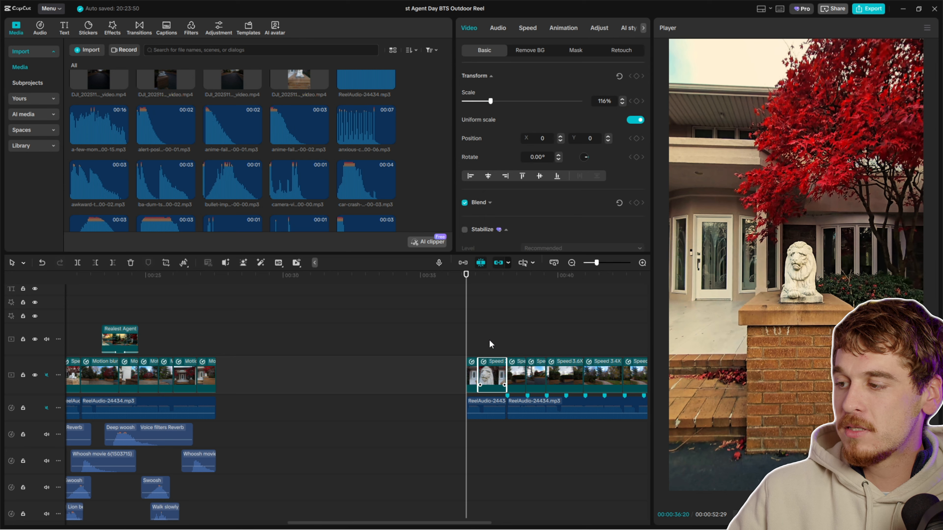
pyautogui.click(525, 29)
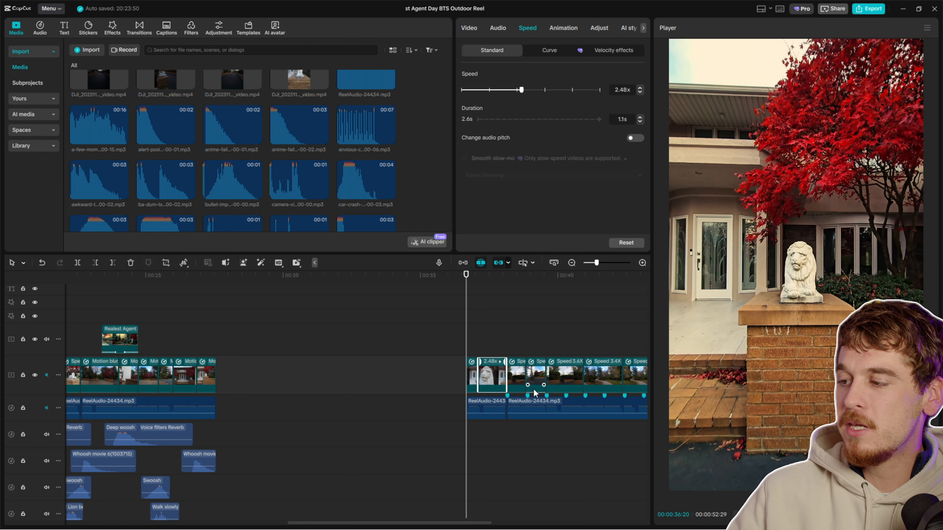
# - Return to the main edit and preview the outlined lion with its burning title at 11:16
pyautogui.keyDown('ctrl'); pyautogui.scroll(3, 446, 359); pyautogui.keyUp('ctrl')
pyautogui.keyDown('ctrl'); pyautogui.scroll(-2, 434, 353); pyautogui.keyUp('ctrl')
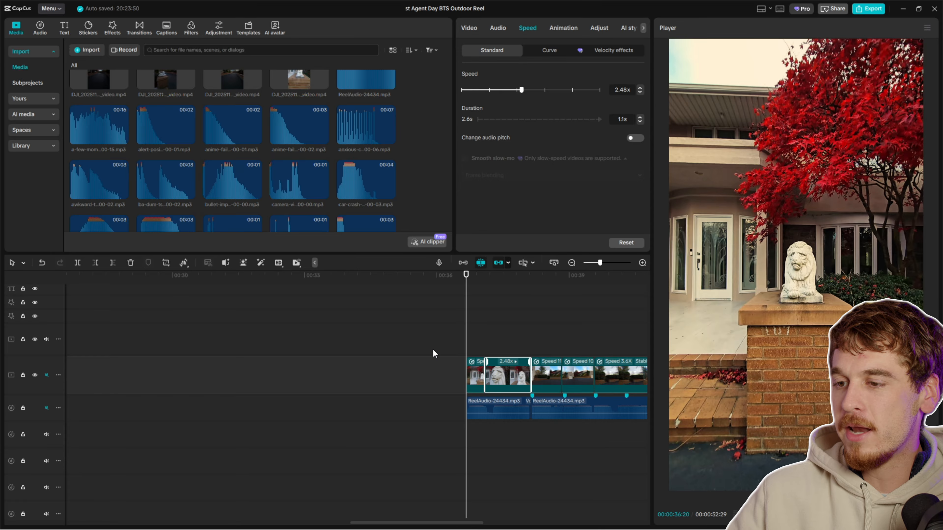
pyautogui.scroll(-3, 430, 358)
pyautogui.hscroll(-10, 412, 358)
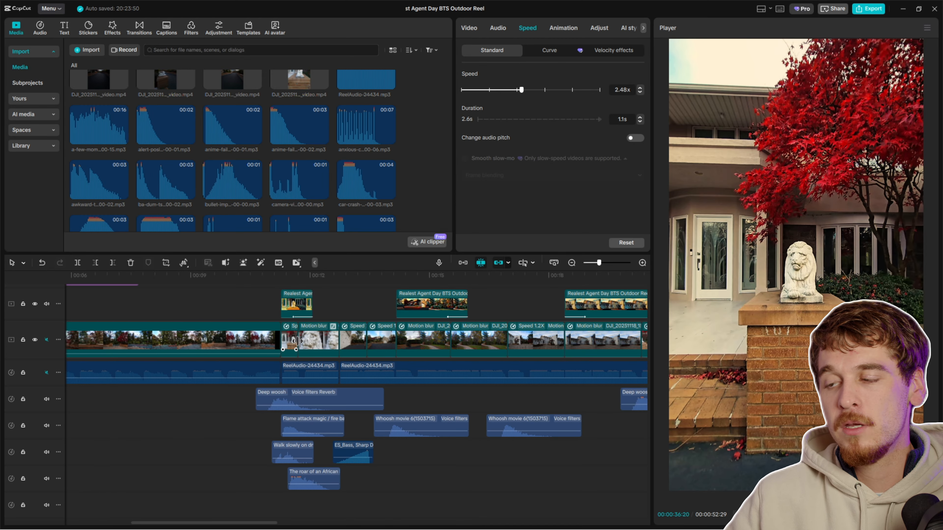
pyautogui.keyDown('ctrl'); pyautogui.scroll(-1, 340, 346); pyautogui.keyUp('ctrl')
pyautogui.keyDown('ctrl'); pyautogui.scroll(-1, 341, 342); pyautogui.keyUp('ctrl')
pyautogui.scroll(2, 342, 341)
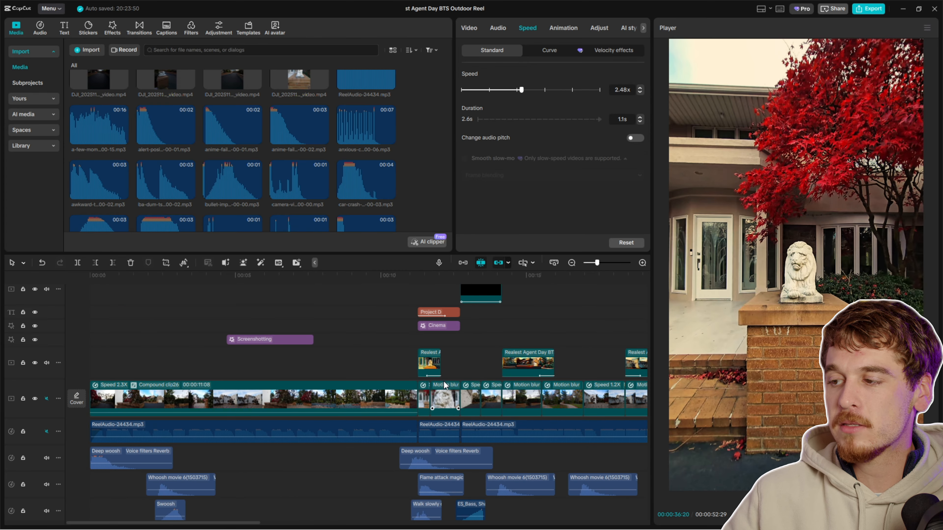
pyautogui.click(426, 276)
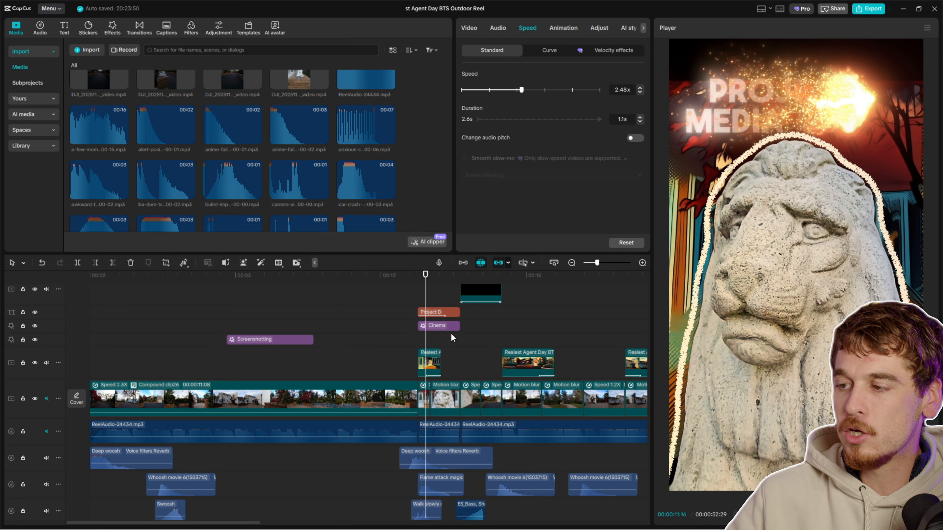
pyautogui.hscroll(4, 451, 338)
pyautogui.scroll(-3, 447, 342)
pyautogui.scroll(-2, 327, 351)
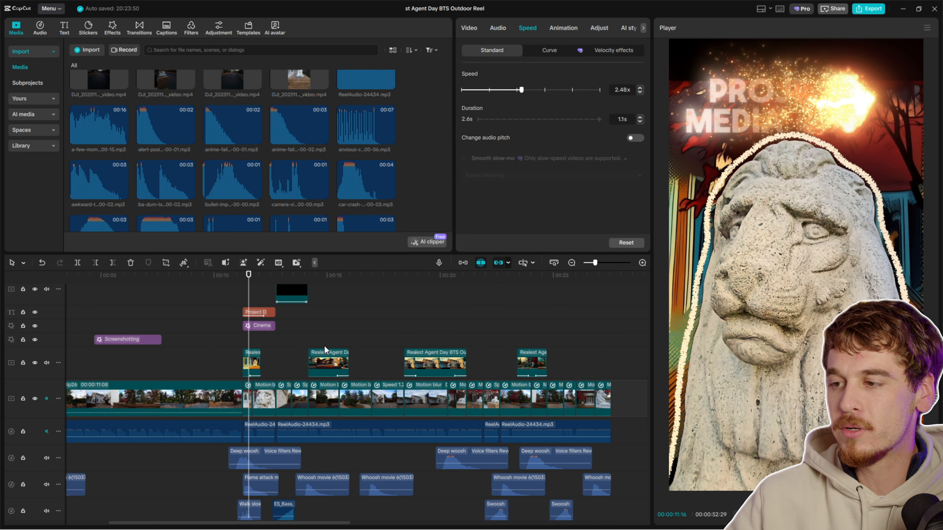
# - Play the comic-style lion section twice from its first frame, continuing through the REALEST AGENT DAY title
pyautogui.moveTo(248, 277); pyautogui.dragTo(245, 283)
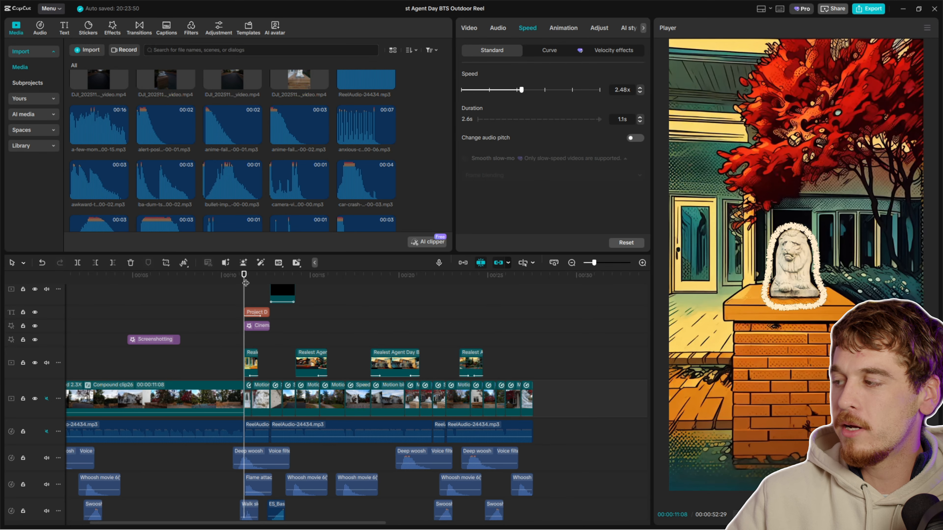
pyautogui.press('space')
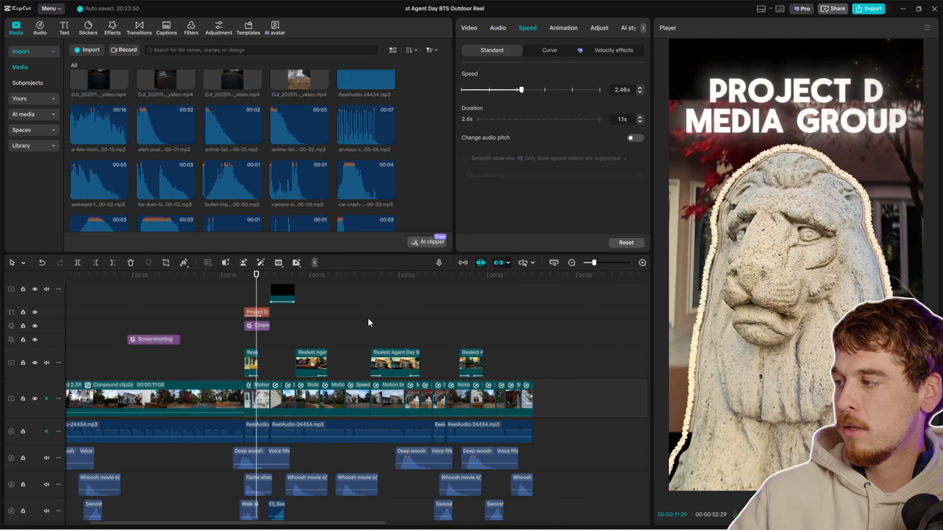
pyautogui.press('space')
pyautogui.moveTo(246, 275); pyautogui.dragTo(246, 284)
pyautogui.press('space')
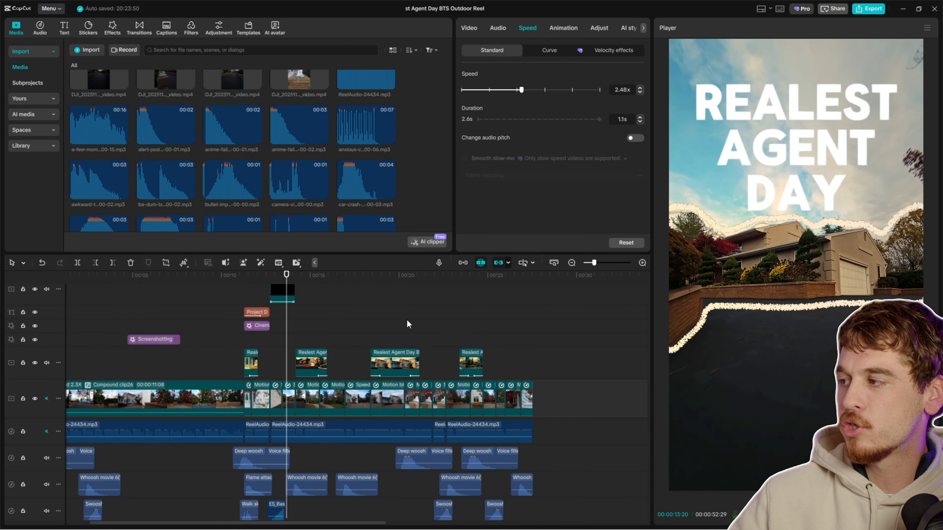
pyautogui.press('space')
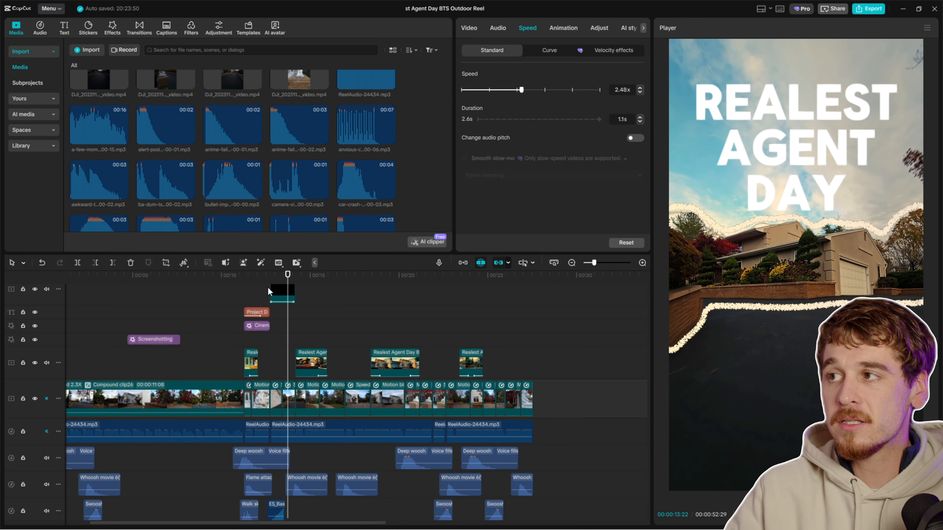
# - Scrub and play the two untouched lion clips that start at 59:17 to review their camera movement
pyautogui.click(530, 55)
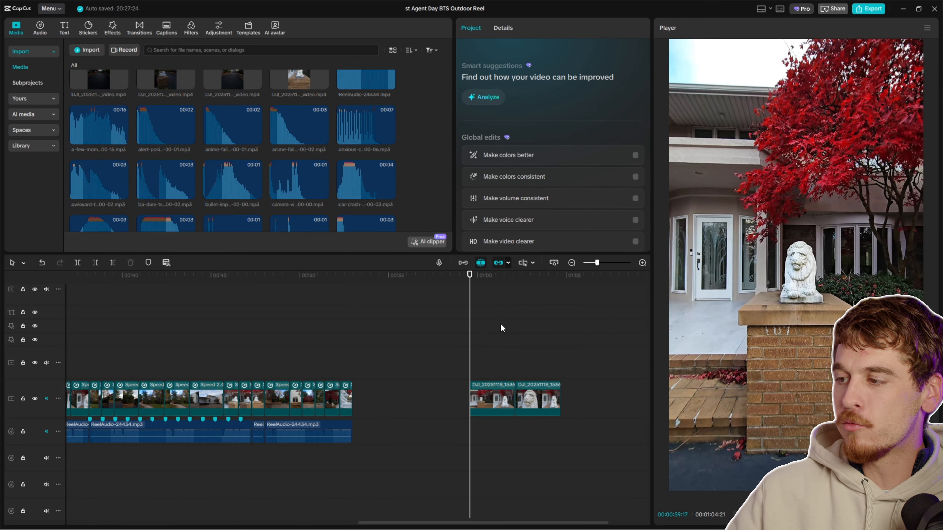
pyautogui.moveTo(470, 284); pyautogui.dragTo(498, 283)
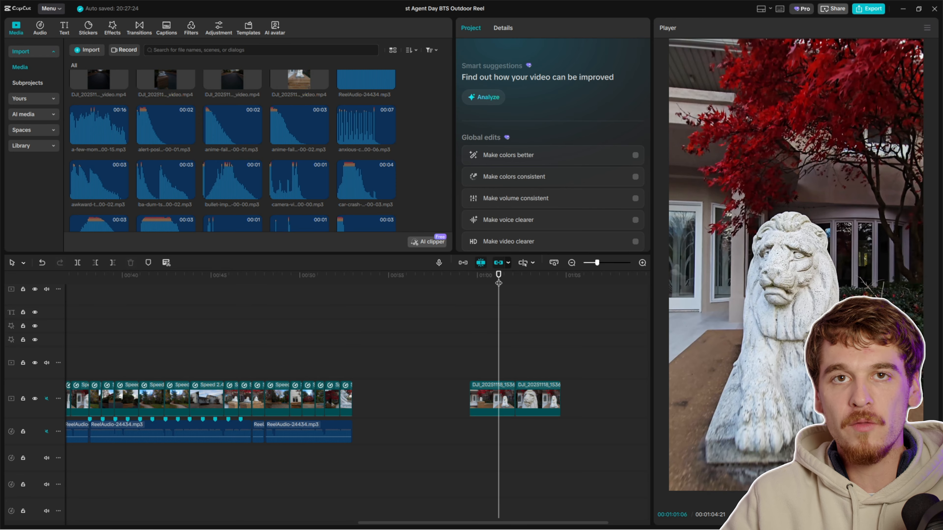
pyautogui.moveTo(498, 283); pyautogui.dragTo(471, 286)
pyautogui.press('space')
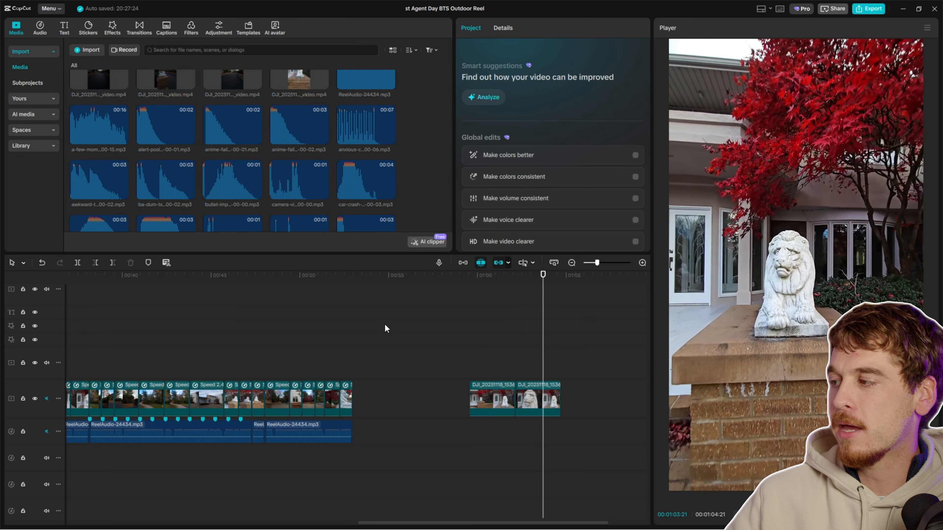
# - Apply the Flash in speed curve to the first untouched lion clip
pyautogui.click(482, 281)
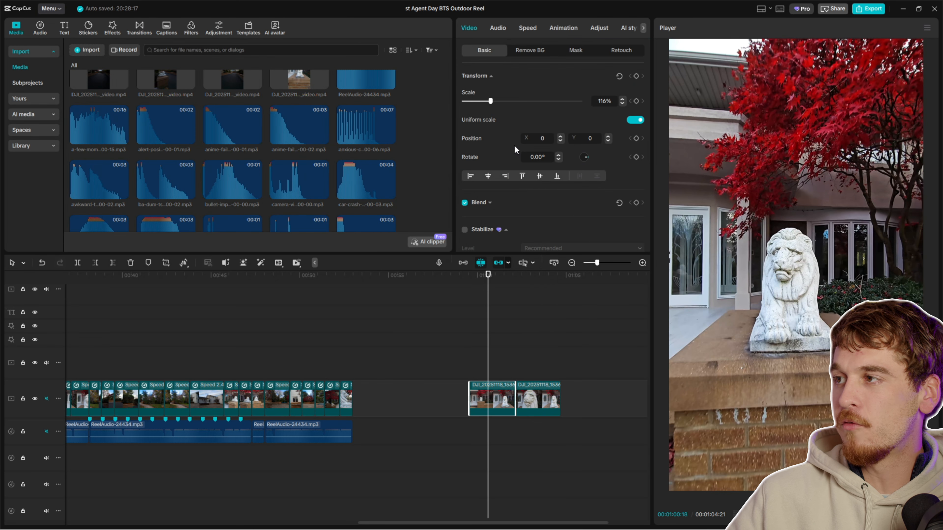
pyautogui.click(531, 31)
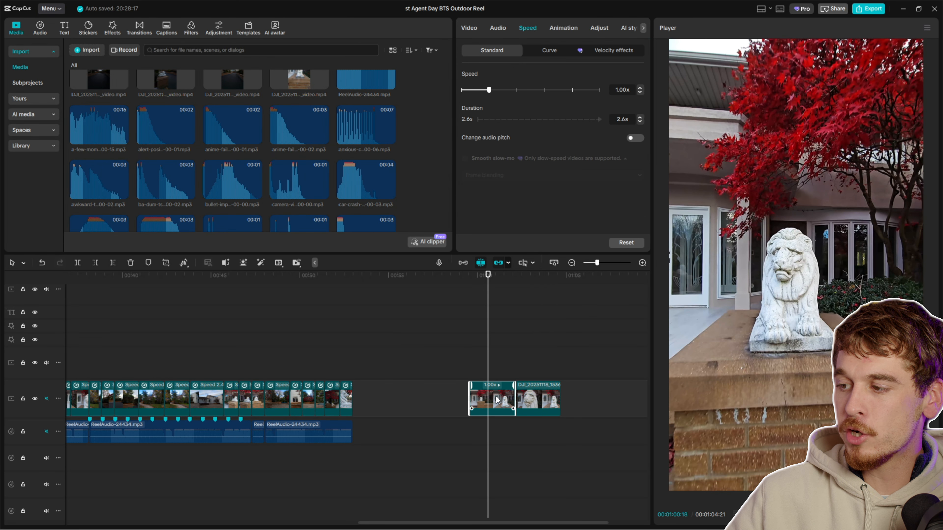
pyautogui.click(542, 55)
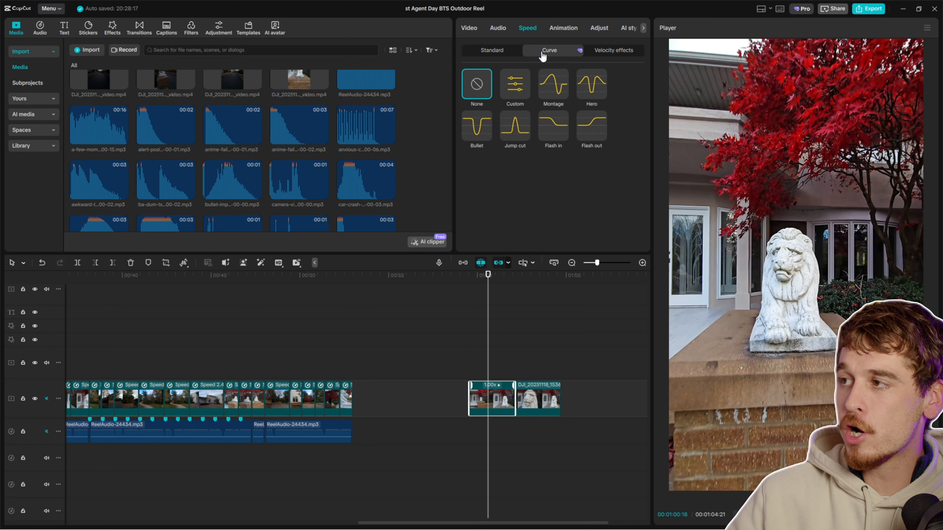
pyautogui.click(553, 129)
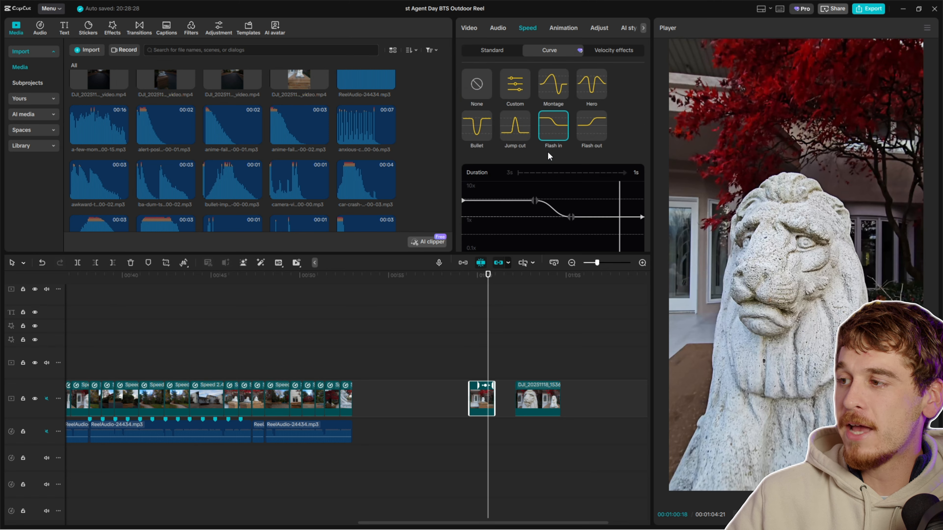
# - Raise the Flash in curve's starting point to the 10x maximum and delete its first middle point
pyautogui.scroll(-2, 543, 202)
pyautogui.moveTo(464, 165); pyautogui.dragTo(459, 135)
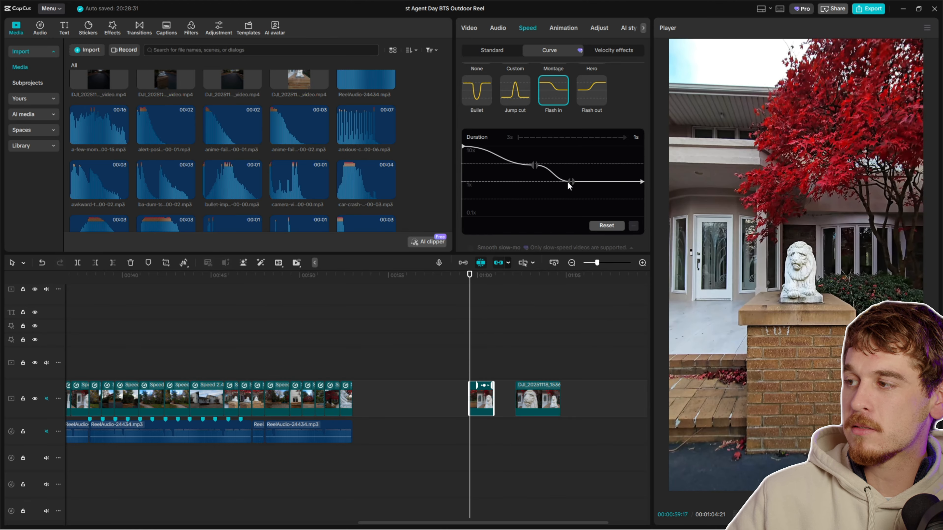
pyautogui.click(535, 166)
pyautogui.click(633, 226)
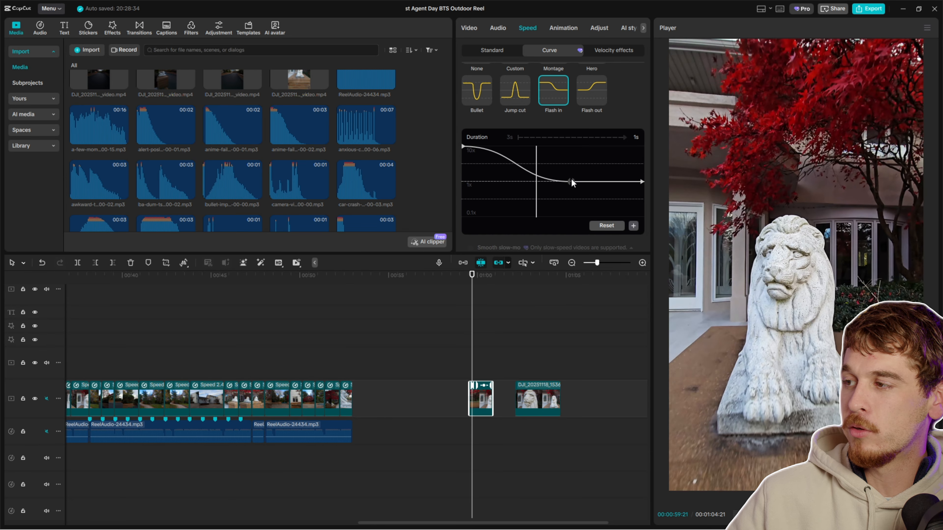
# - Move the first lion clip's remaining middle speed point close to the curve's end at 1x, and play the clip
pyautogui.moveTo(571, 182); pyautogui.dragTo(623, 181)
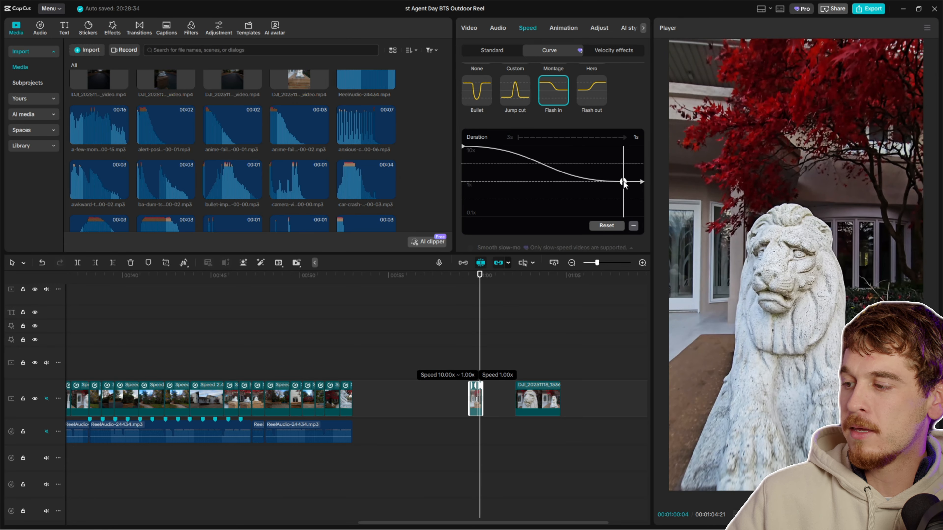
pyautogui.scroll(5, 490, 302)
pyautogui.moveTo(470, 279); pyautogui.dragTo(464, 286)
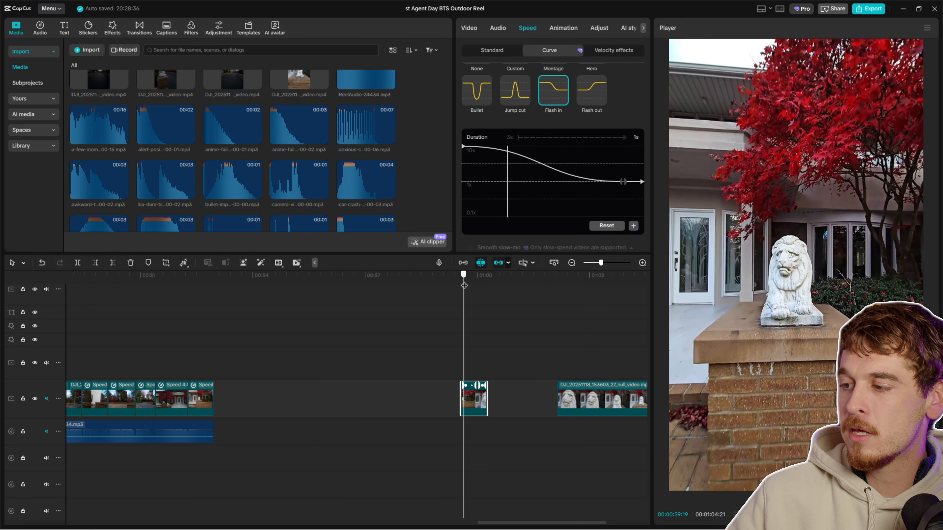
pyautogui.press('space')
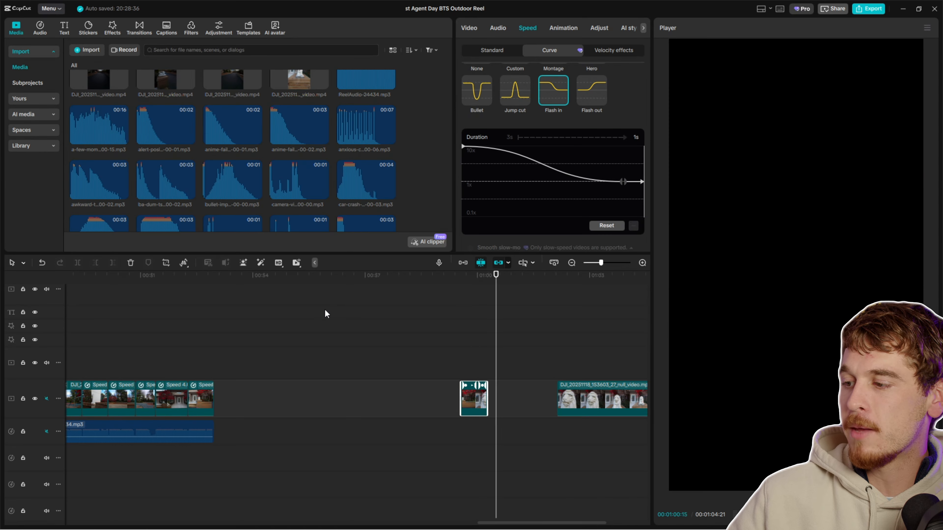
# - Place the second untouched lion clip directly against the end of the first, speed-ramped lion clip
pyautogui.moveTo(480, 281); pyautogui.dragTo(486, 286)
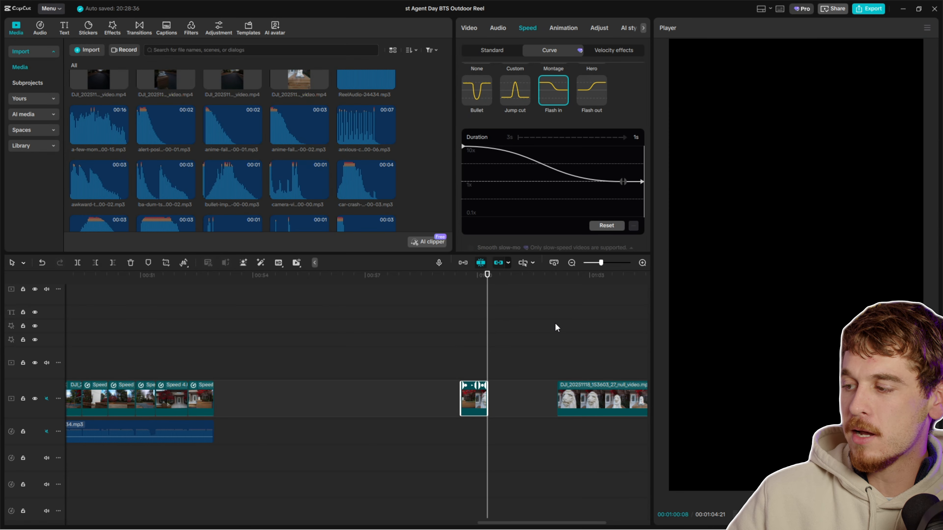
pyautogui.scroll(-1, 555, 322)
pyautogui.click(611, 389)
pyautogui.moveTo(598, 373); pyautogui.dragTo(533, 373)
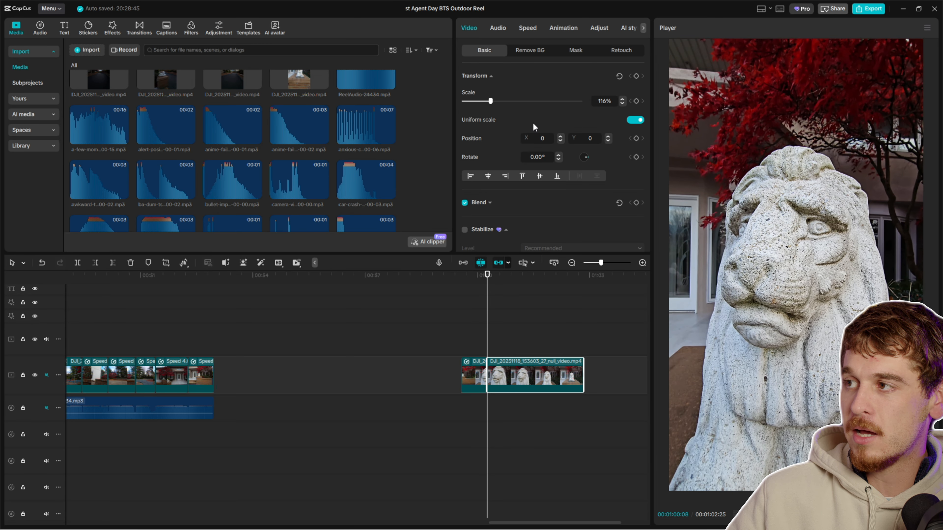
# - Apply the Flash out speed curve to the second lion clip and raise its end point to the 10x maximum
pyautogui.click(528, 28)
pyautogui.click(590, 132)
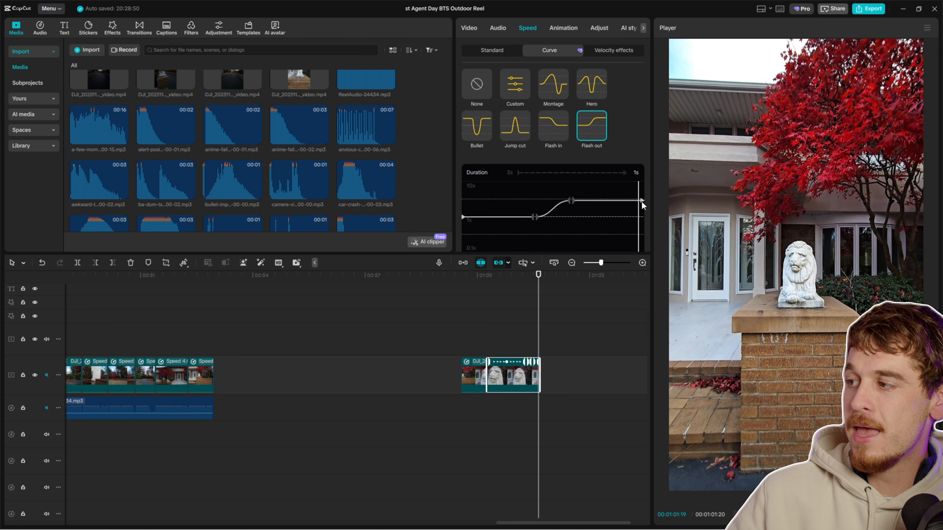
pyautogui.moveTo(642, 201); pyautogui.dragTo(641, 182)
# - Delete the Flash out curve's second middle point and move the remaining one close to the curve's start at 1x
pyautogui.click(571, 200)
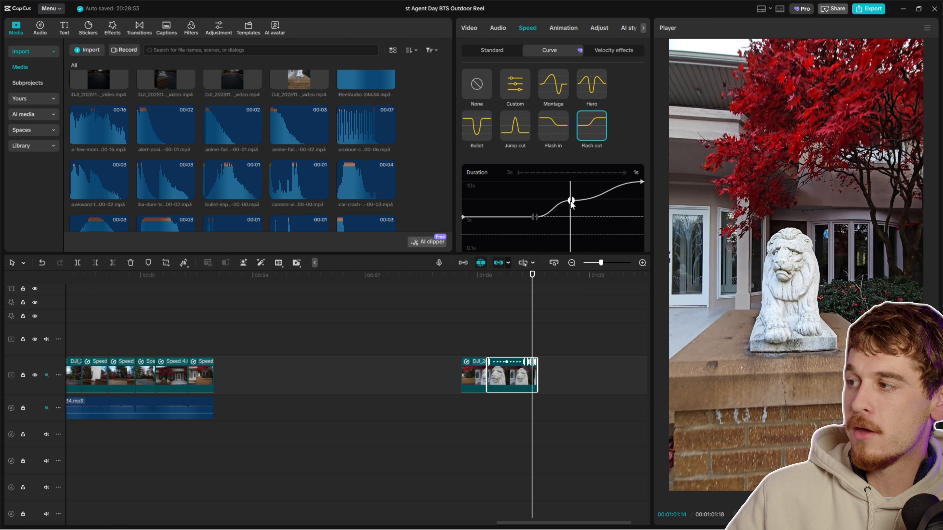
pyautogui.scroll(-3, 579, 206)
pyautogui.click(632, 199)
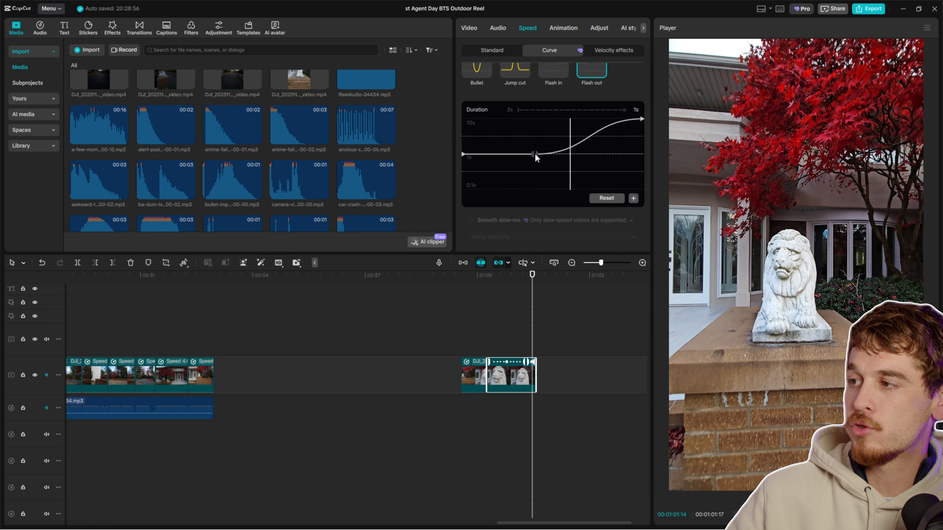
pyautogui.moveTo(535, 154); pyautogui.dragTo(480, 154)
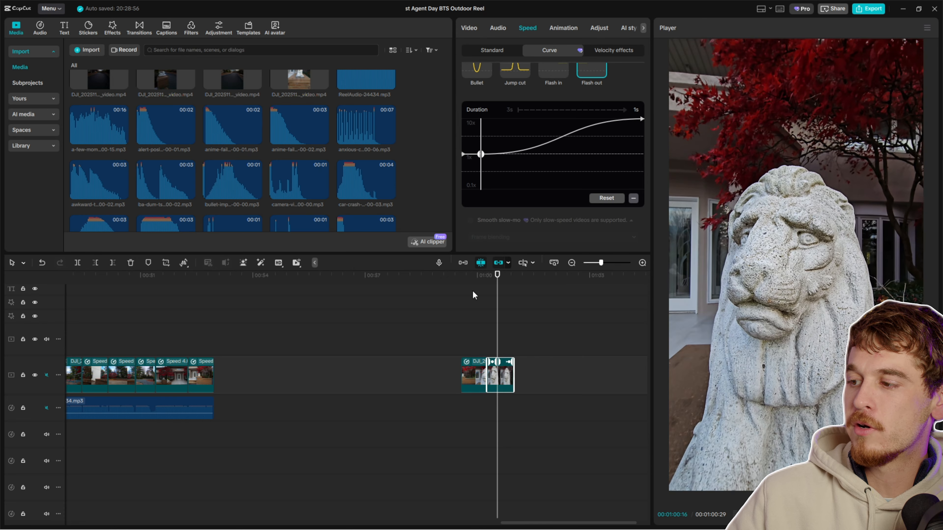
# - Play the two joined speed-ramped lion clips twice from the start of the first clip at 59:17
pyautogui.click(472, 291)
pyautogui.click(457, 280)
pyautogui.click(461, 281)
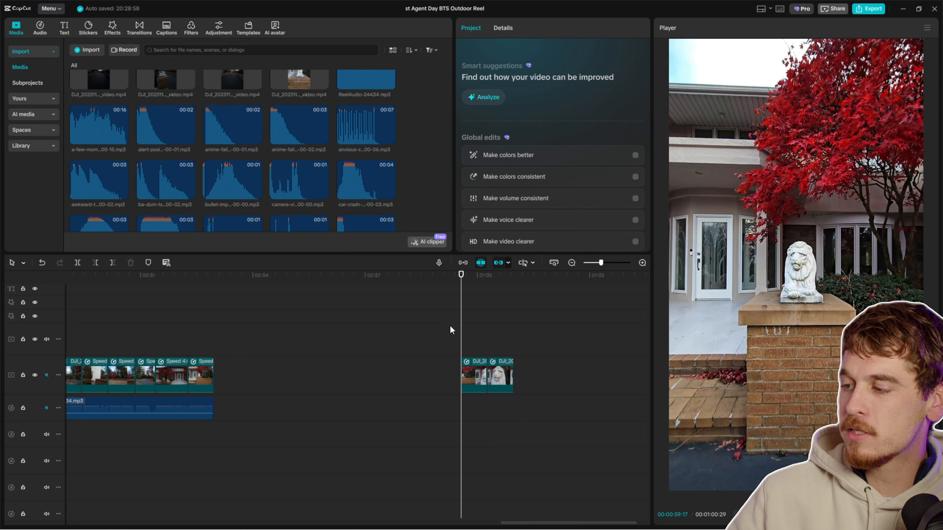
pyautogui.scroll(1, 456, 285)
pyautogui.click(458, 281)
pyautogui.moveTo(453, 281); pyautogui.dragTo(459, 284)
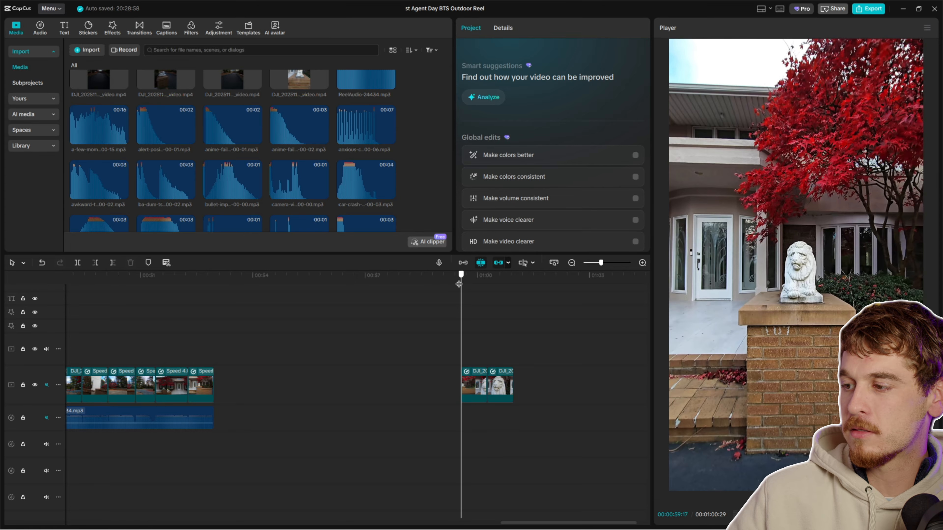
pyautogui.press('space')
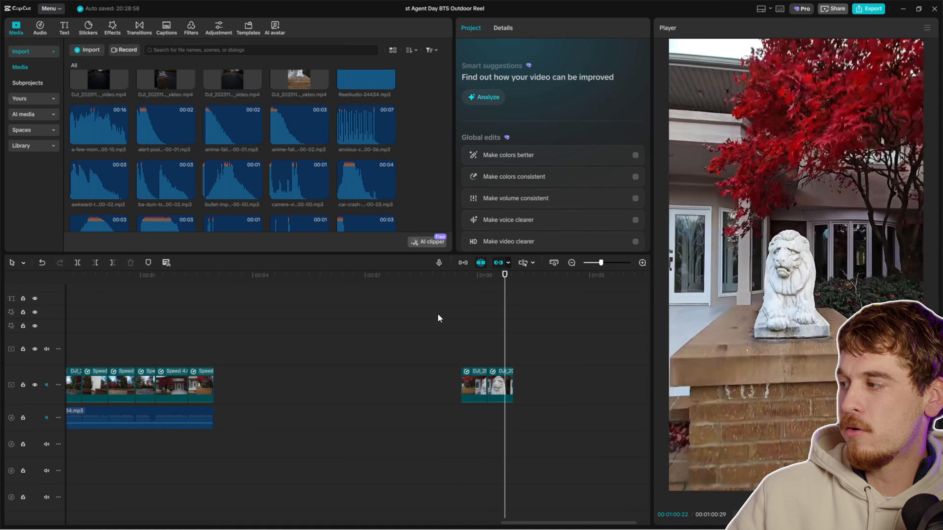
pyautogui.click(459, 281)
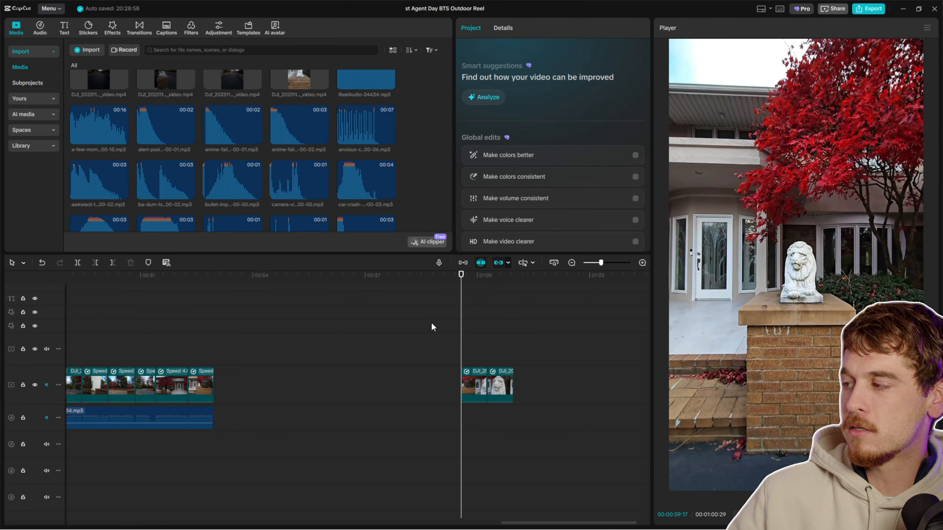
pyautogui.press('space')
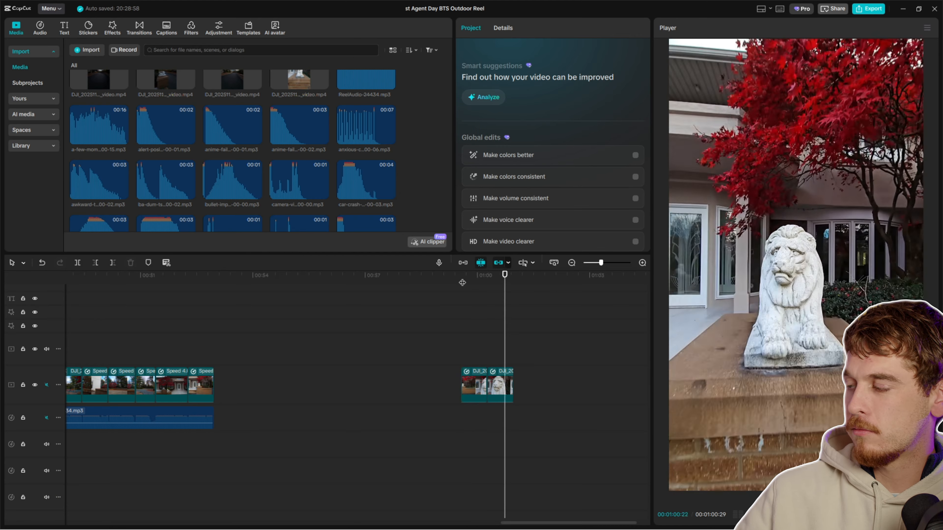
# - Play the finished comic-style lion section from 11:08 and select its Project D Media Group title
pyautogui.scroll(-2, 455, 340)
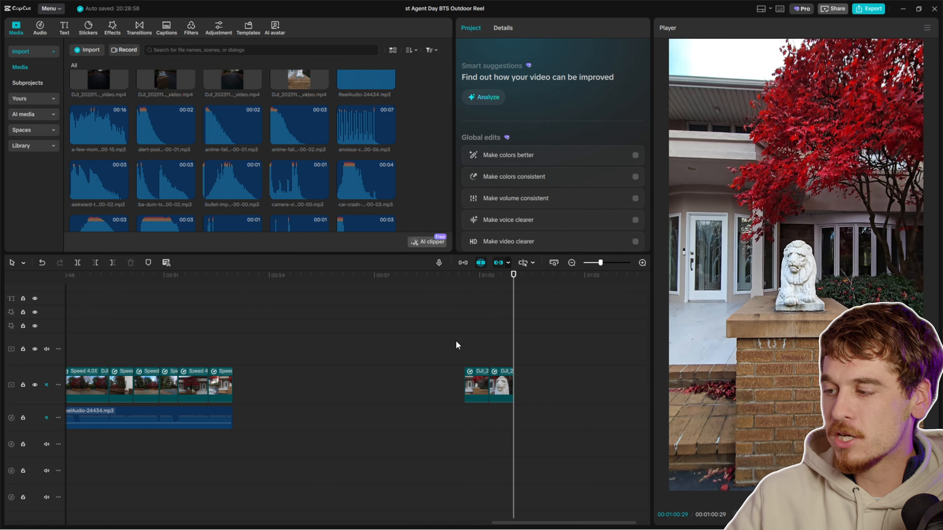
pyautogui.click(487, 382)
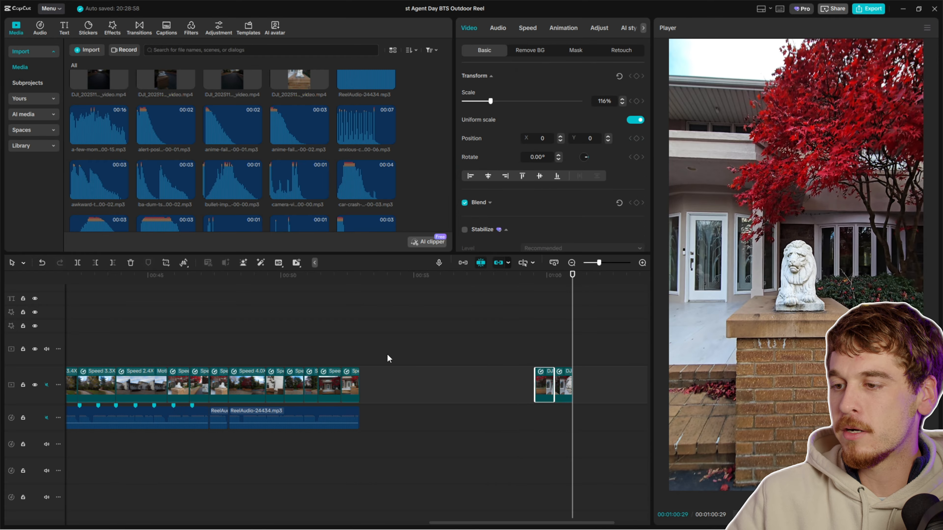
pyautogui.hscroll(-15, 386, 354)
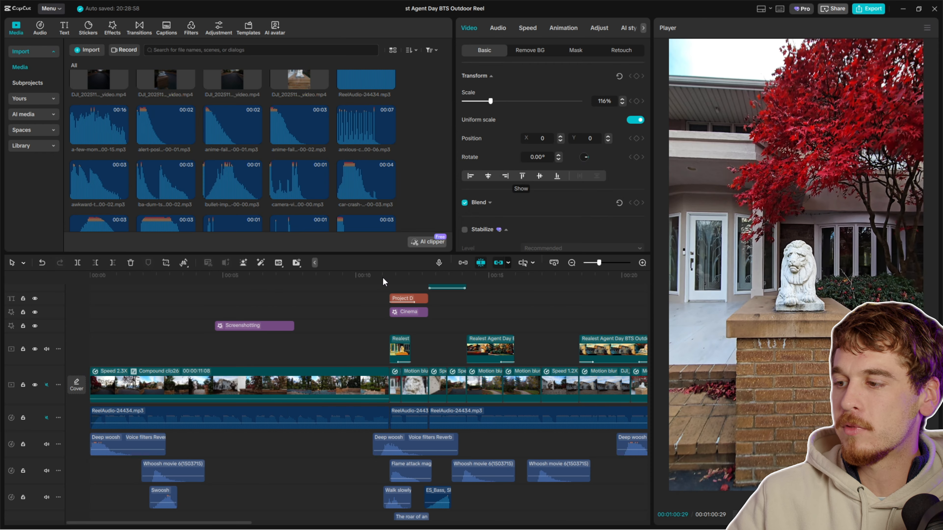
pyautogui.moveTo(383, 282); pyautogui.dragTo(389, 283)
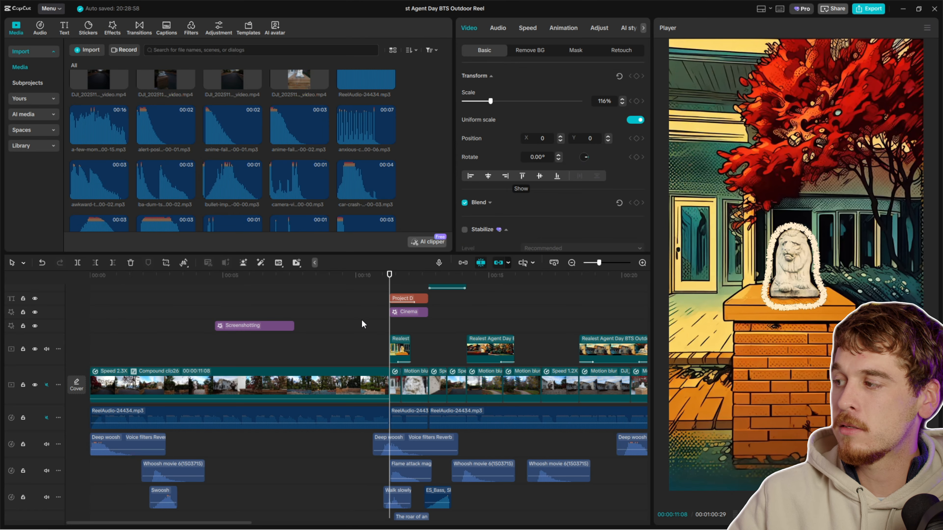
pyautogui.press('space')
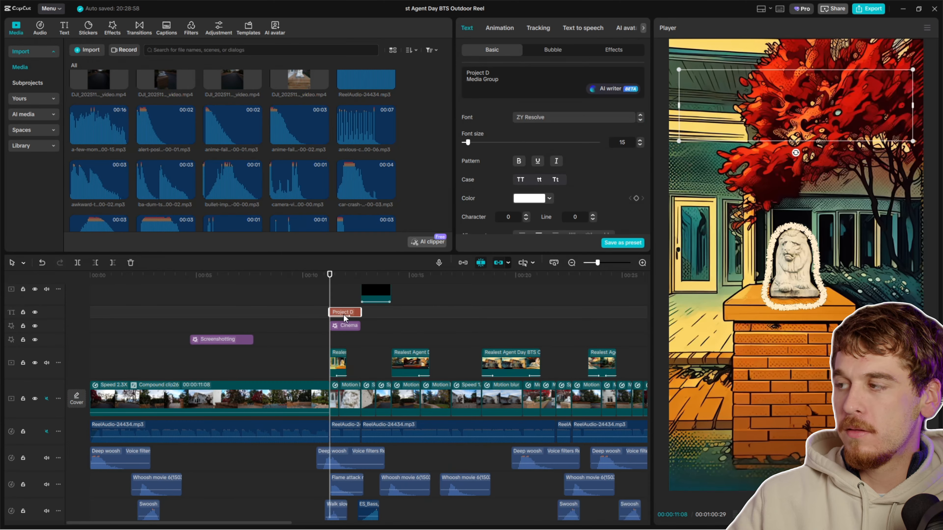
pyautogui.press('space')
pyautogui.press('space')
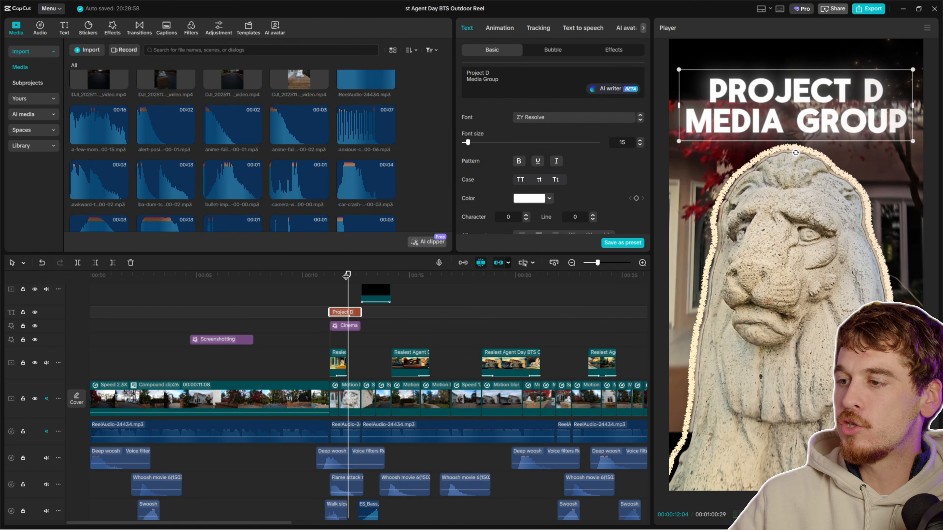
# - Examine the Prairie Fire In animation used by the Project D Media Group title
pyautogui.moveTo(346, 275); pyautogui.dragTo(343, 275)
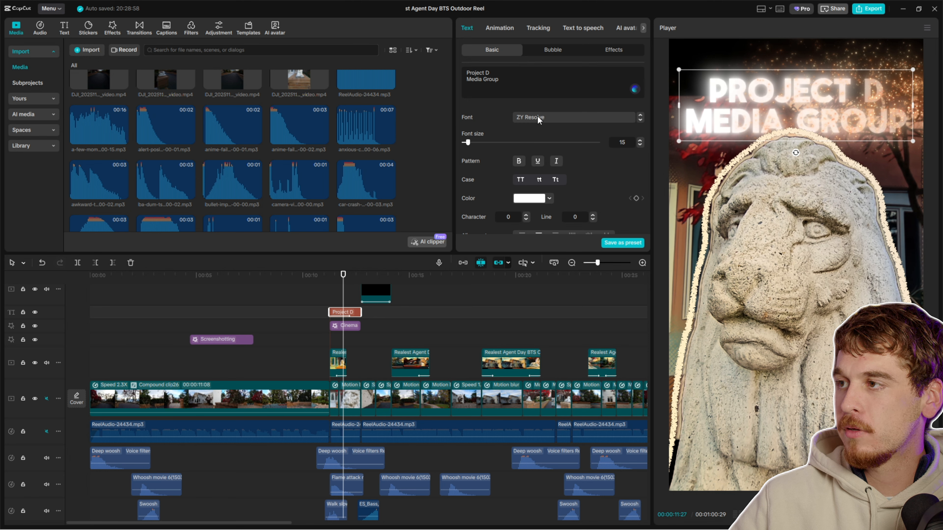
pyautogui.click(501, 28)
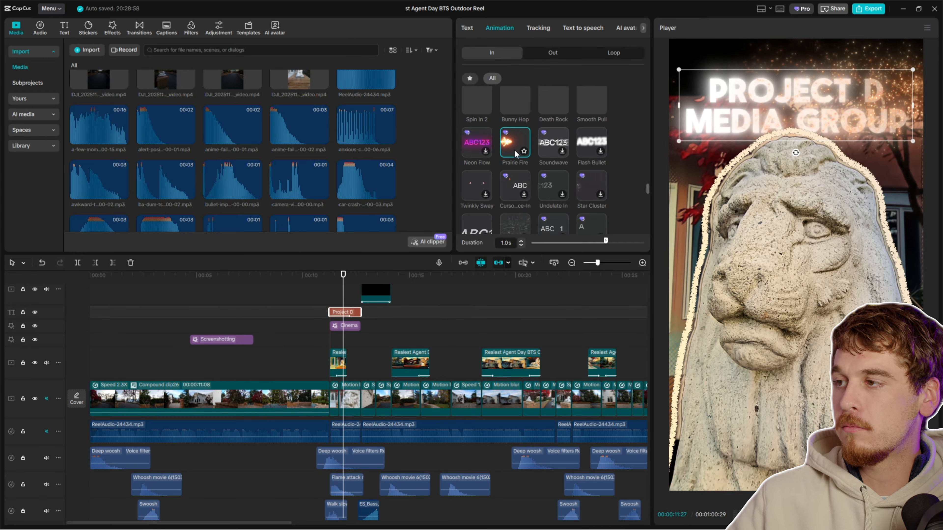
pyautogui.scroll(-2, 490, 149)
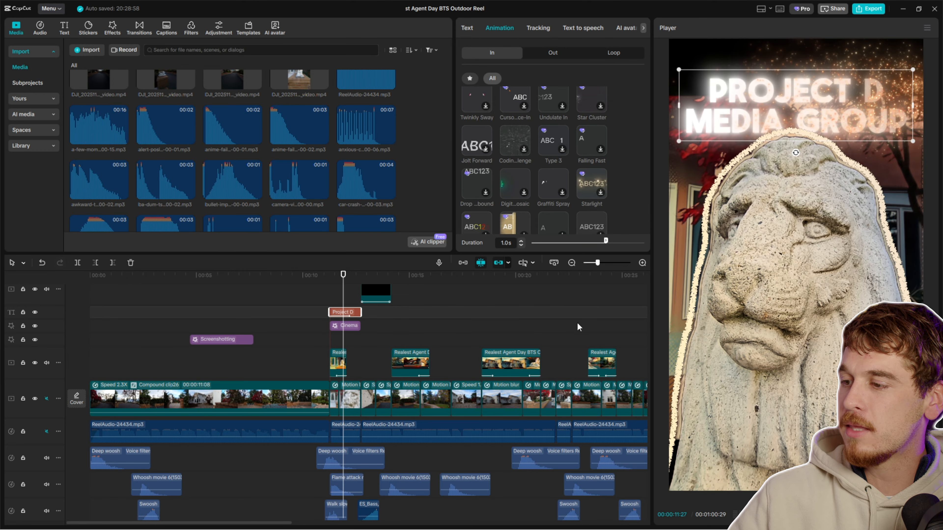
# - Play the second lion section from 21:05 and examine the sound effect tracks beneath it
pyautogui.click(352, 277)
pyautogui.press('space')
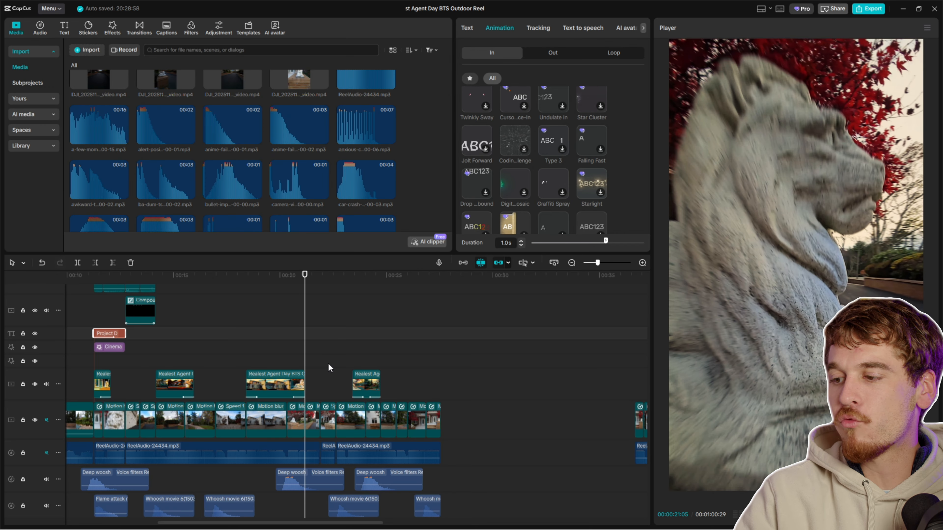
pyautogui.scroll(-3, 328, 362)
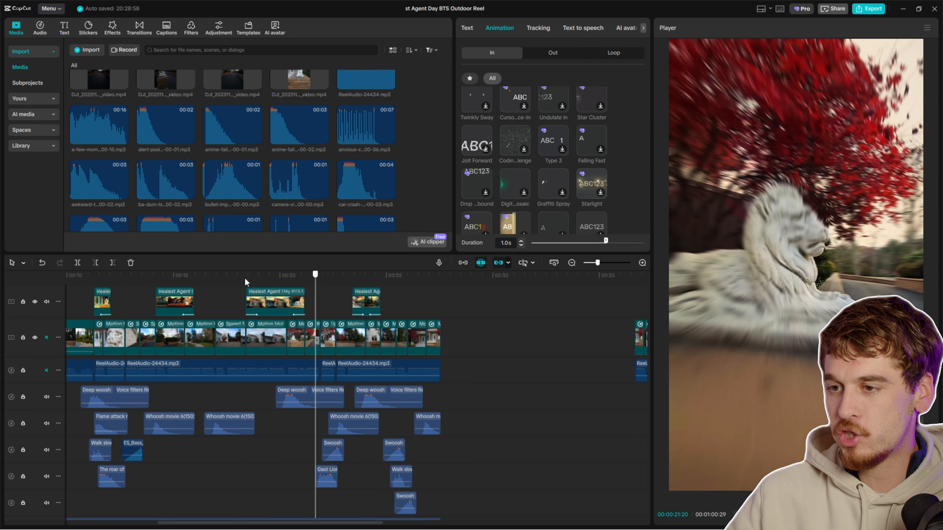
# - Play the transition into the first lion section from 10:19 through the Project D Media Group title
pyautogui.moveTo(252, 278); pyautogui.dragTo(93, 293)
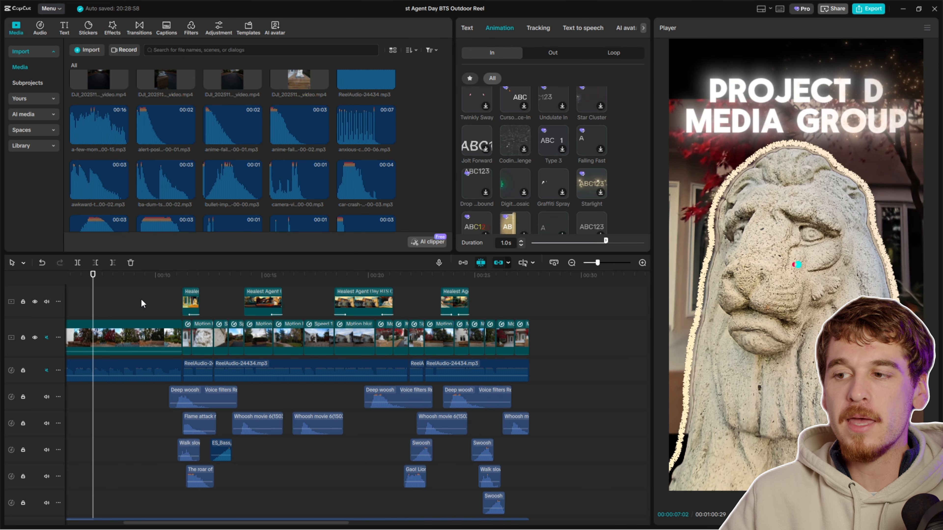
pyautogui.moveTo(148, 279); pyautogui.dragTo(177, 278)
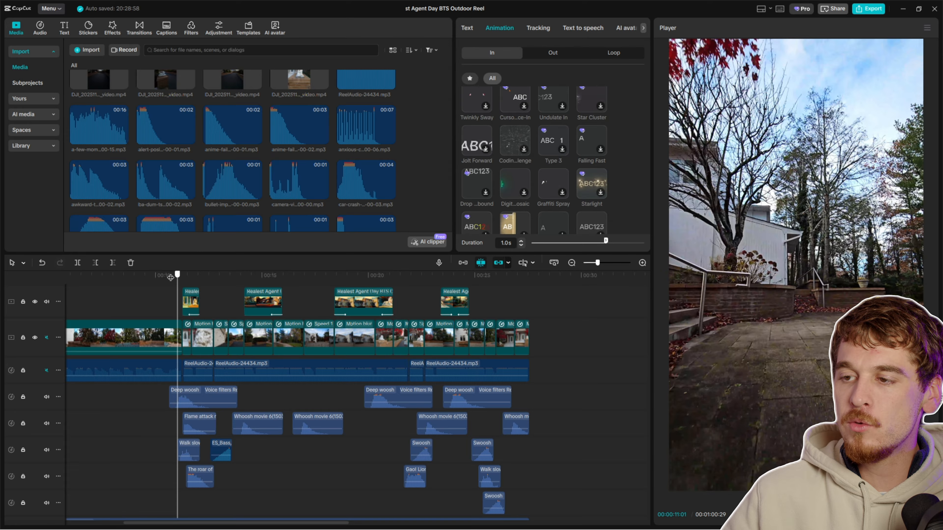
pyautogui.click(169, 276)
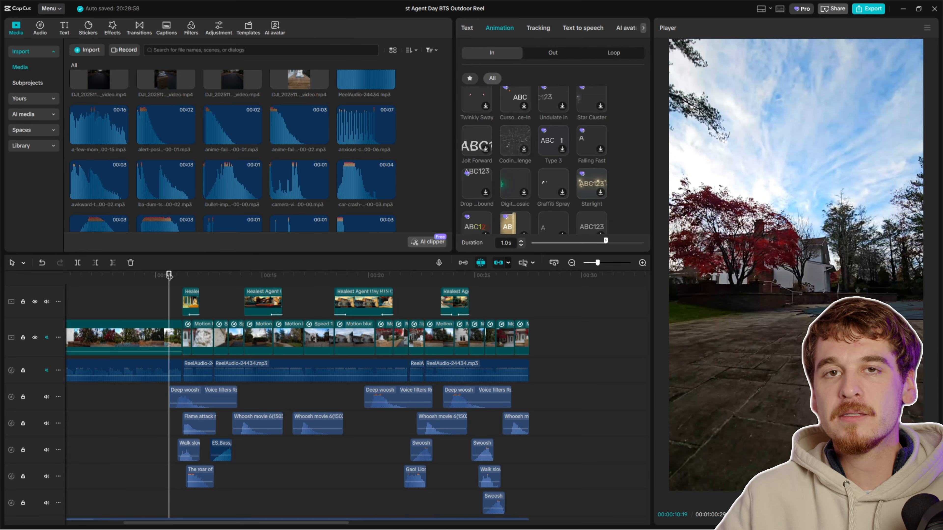
pyautogui.press('space')
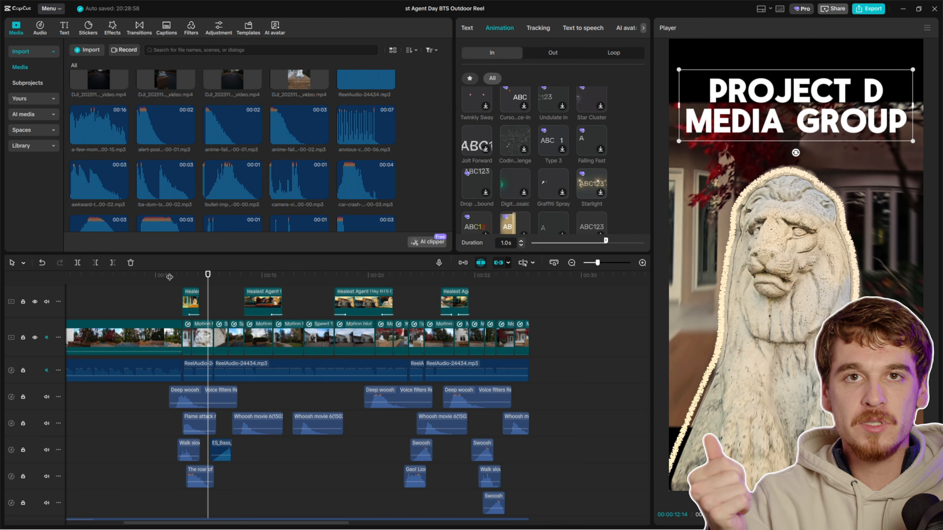
pyautogui.click(182, 276)
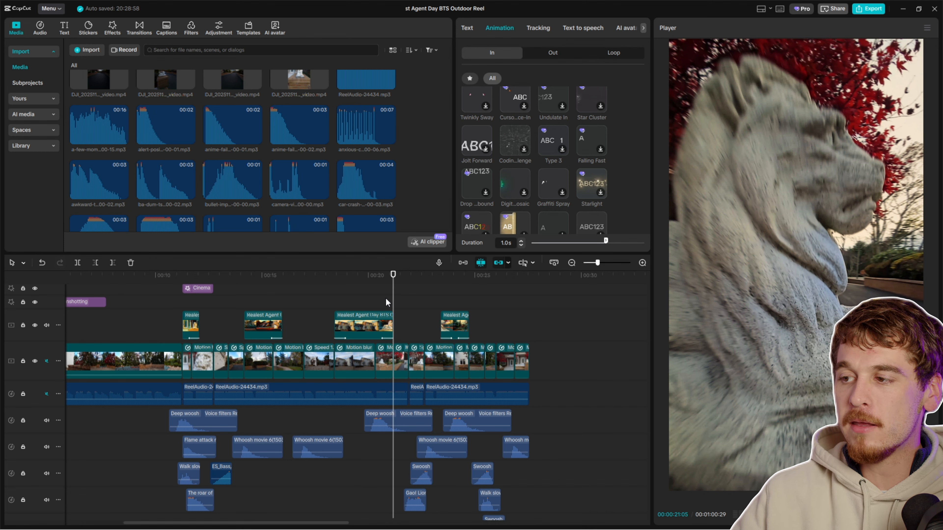
# - Play the motion-blurred lion clips of the second lion section three times from 21:05
pyautogui.moveTo(393, 283)
pyautogui.mouseDown()
pyautogui.moveTo(425, 281)
pyautogui.moveTo(393, 284)
pyautogui.mouseUp()
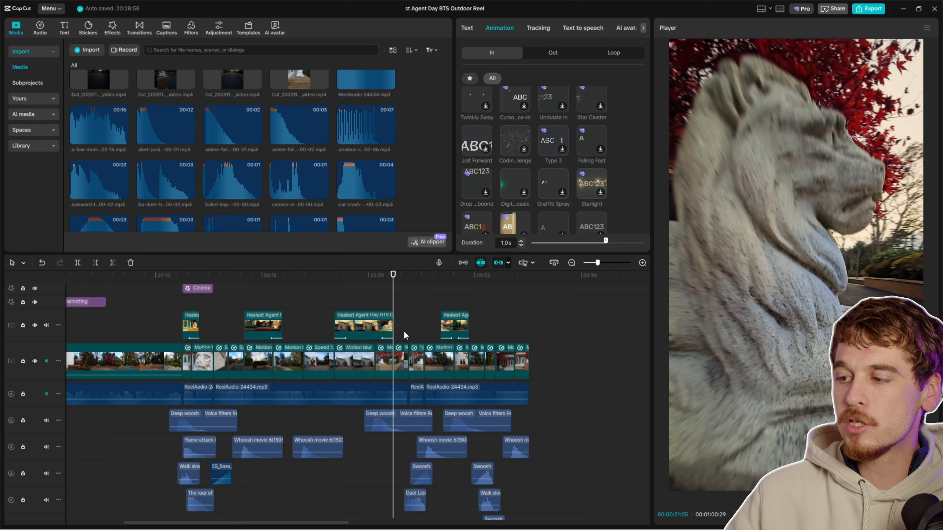
pyautogui.press('space')
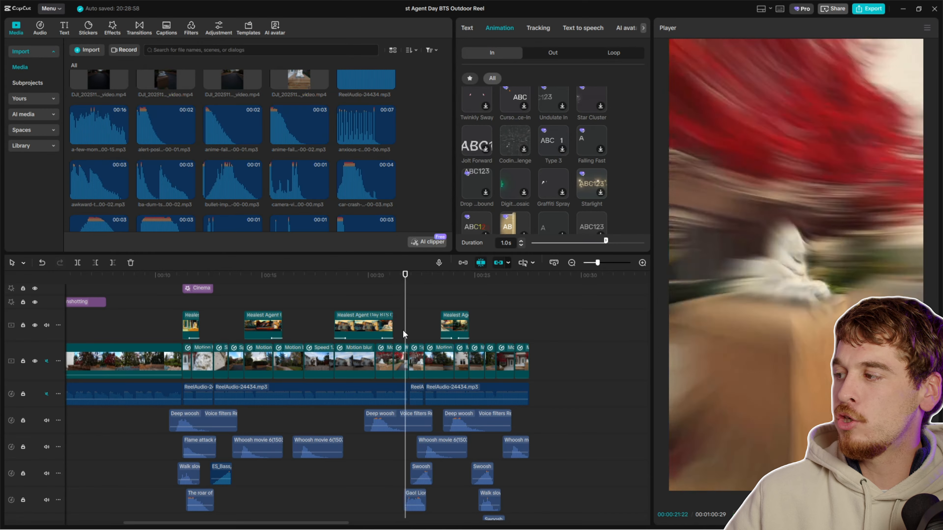
pyautogui.moveTo(401, 275)
pyautogui.mouseDown()
pyautogui.moveTo(392, 281)
pyautogui.moveTo(418, 280)
pyautogui.moveTo(393, 279)
pyautogui.mouseUp()
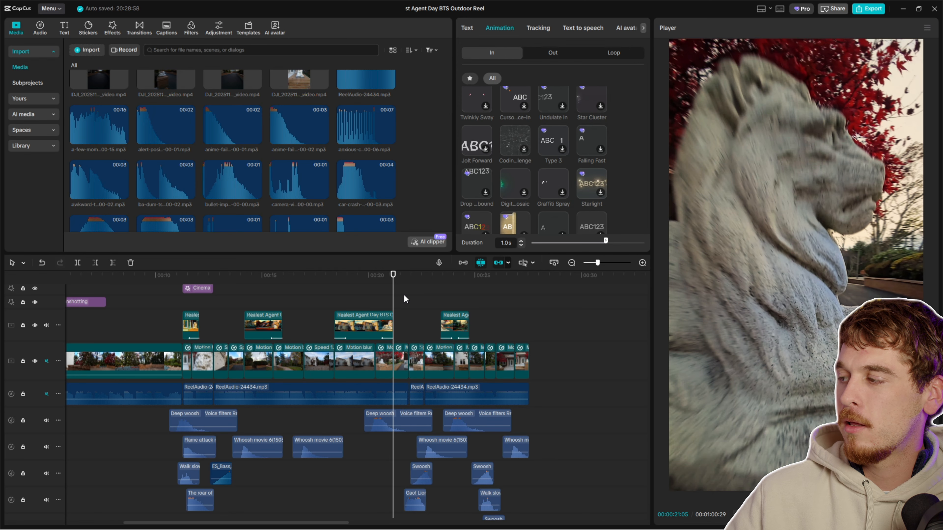
pyautogui.press('space')
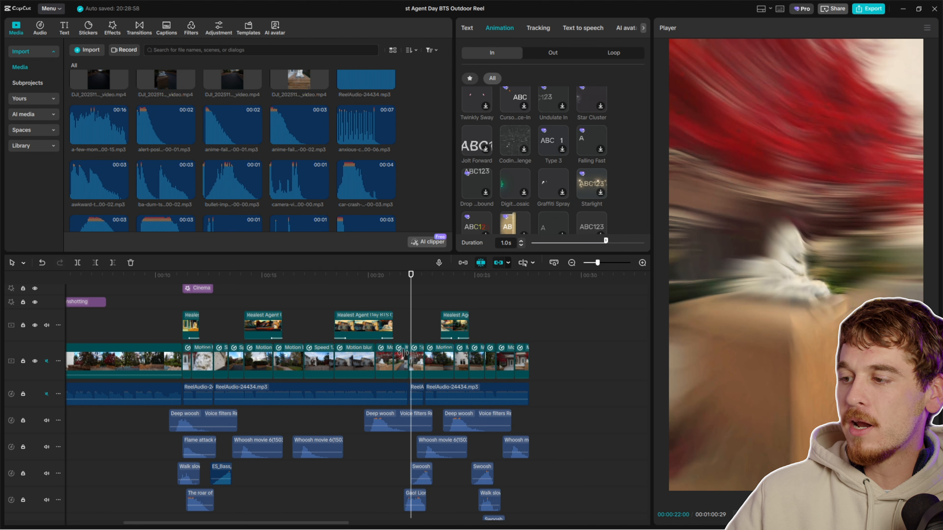
pyautogui.moveTo(410, 295); pyautogui.dragTo(395, 293)
pyautogui.press('space')
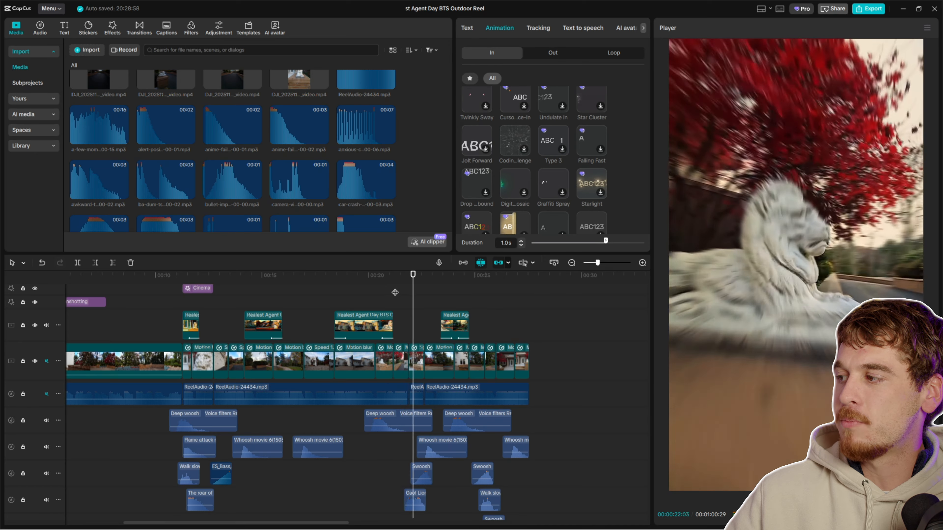
# - Replay the motion-blurred lion clips and return to the start of the second lion section at 21:05
pyautogui.press('space')
pyautogui.click(402, 278)
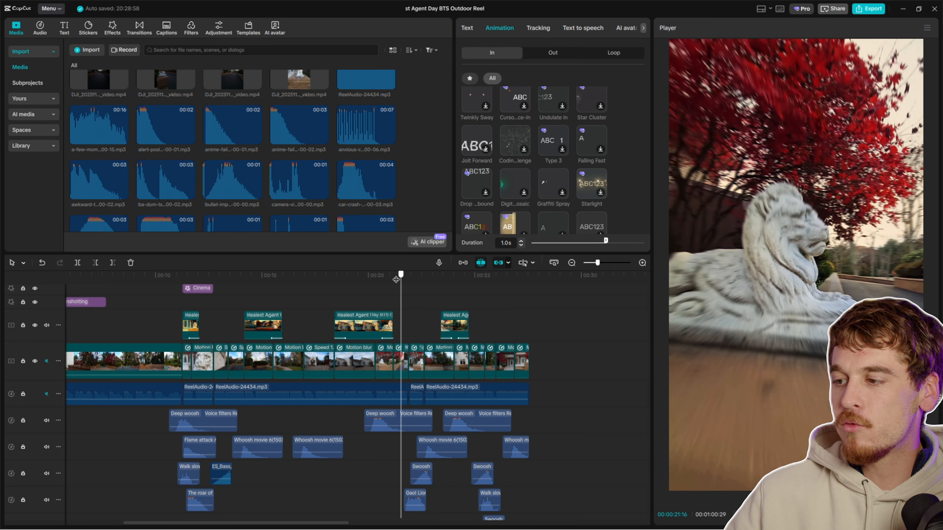
pyautogui.click(395, 278)
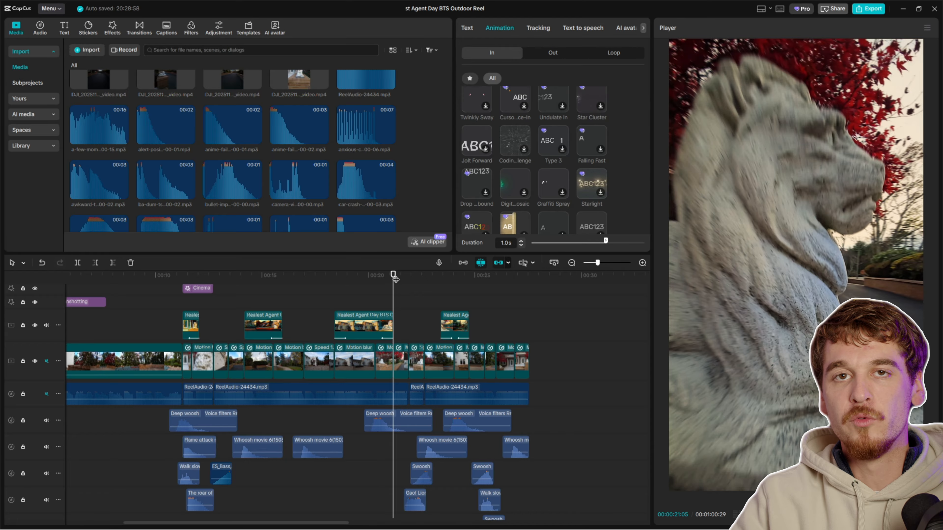
# - Play the transition between the tree and pool clips repeatedly from 25:05
pyautogui.moveTo(396, 279); pyautogui.dragTo(471, 284)
pyautogui.press('space')
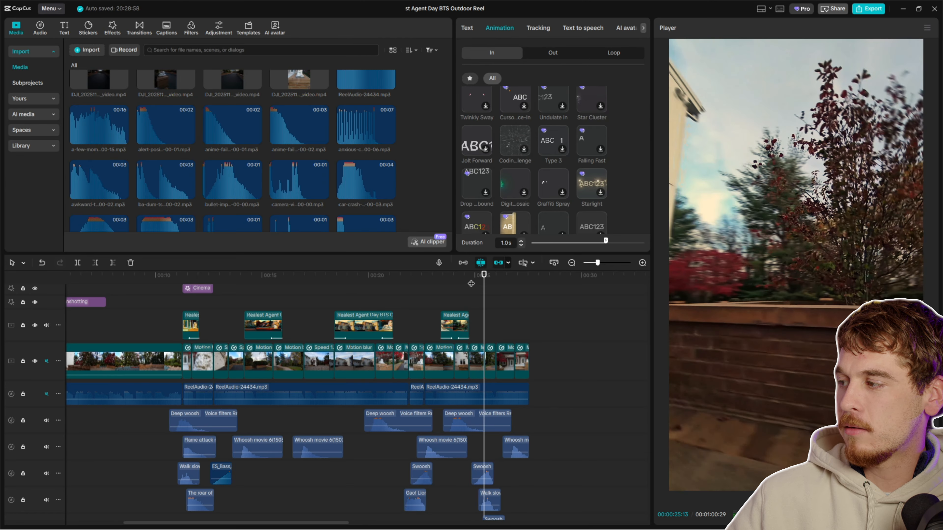
pyautogui.moveTo(479, 281); pyautogui.dragTo(478, 283)
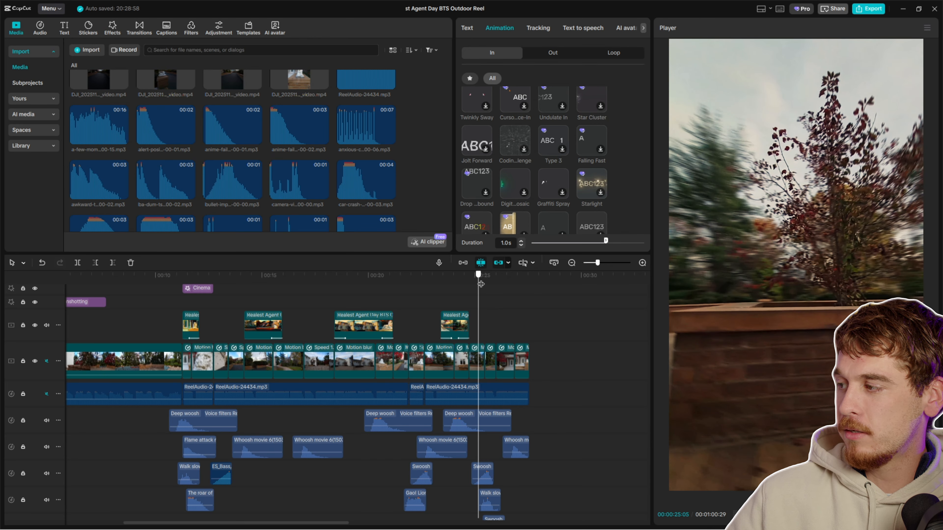
pyautogui.moveTo(481, 283)
pyautogui.mouseDown()
pyautogui.moveTo(491, 281)
pyautogui.moveTo(479, 281)
pyautogui.mouseUp()
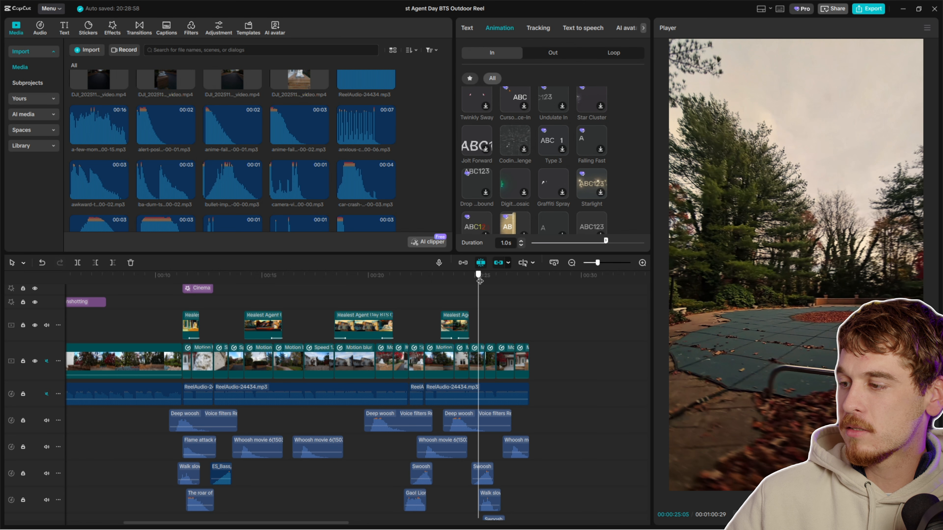
pyautogui.press('space')
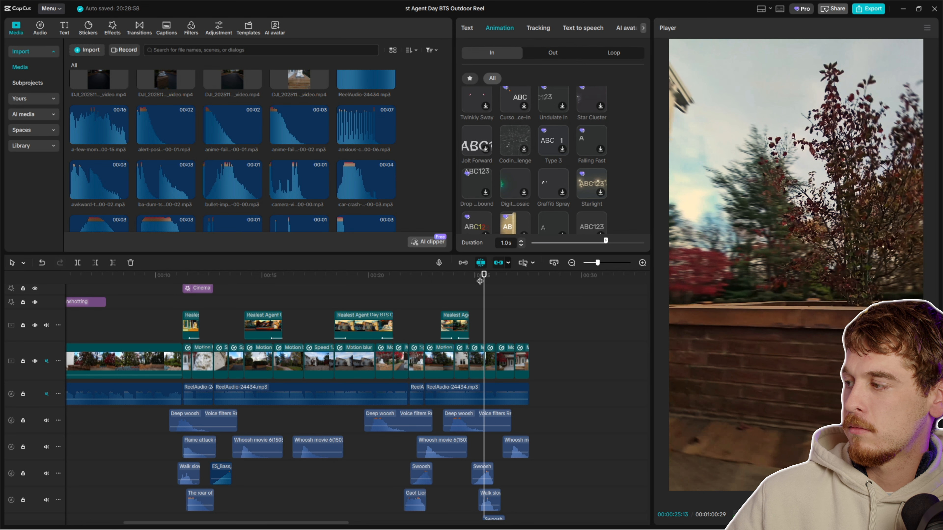
pyautogui.moveTo(479, 281); pyautogui.dragTo(484, 291)
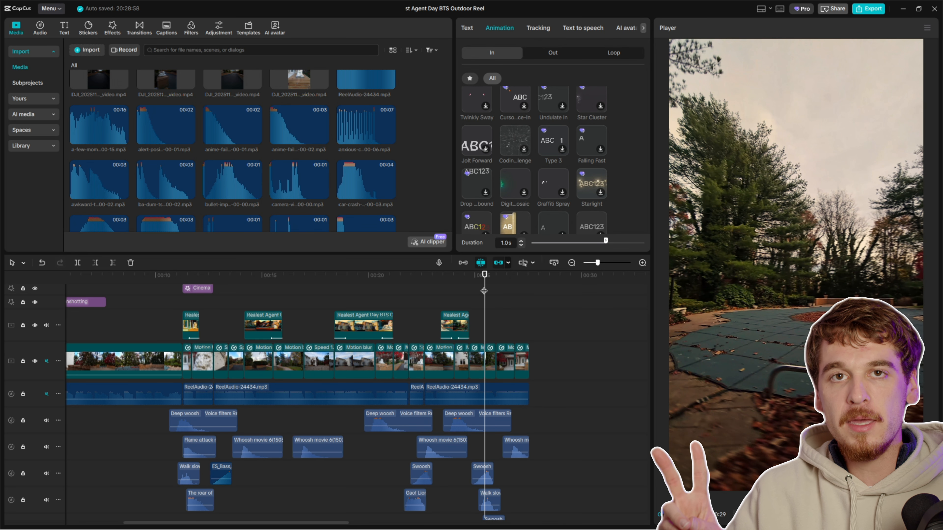
# - Select the short clip following the Project D Media Group title and open the trending transitions library
pyautogui.moveTo(484, 291); pyautogui.dragTo(283, 288)
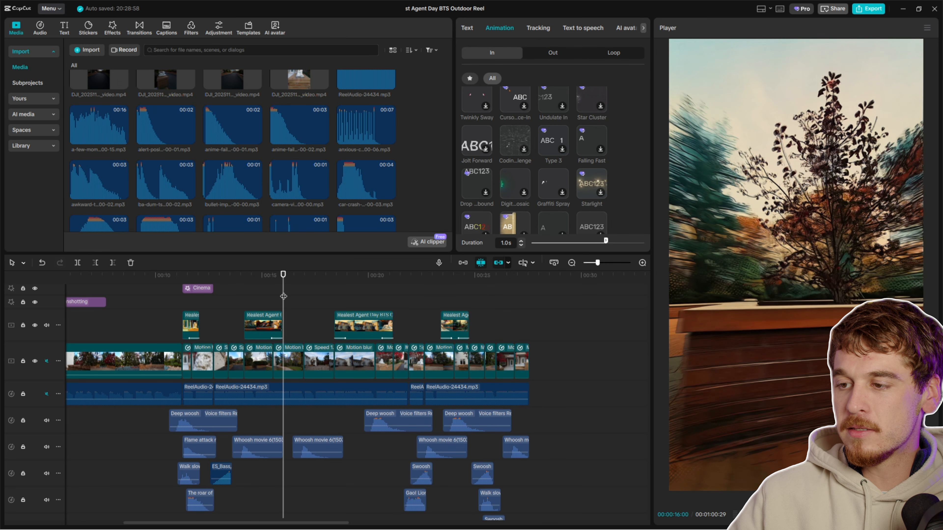
pyautogui.click(221, 360)
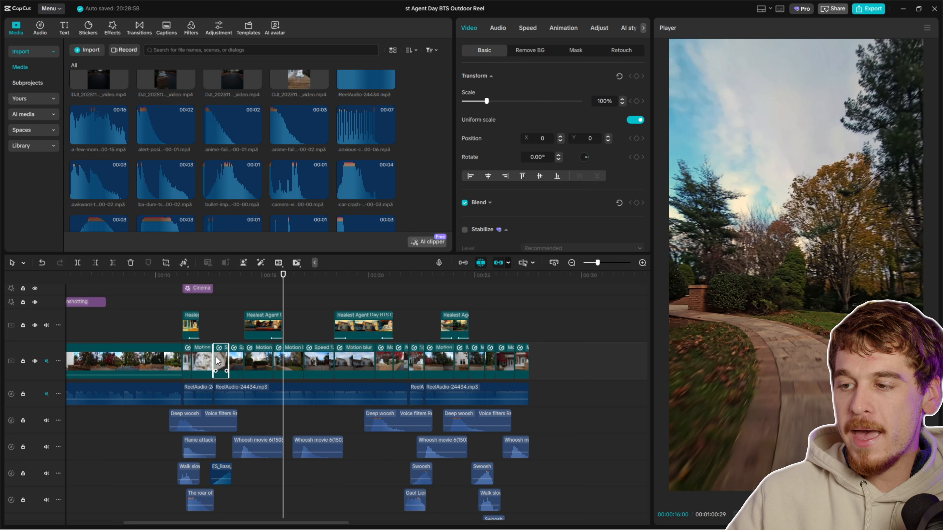
pyautogui.click(149, 29)
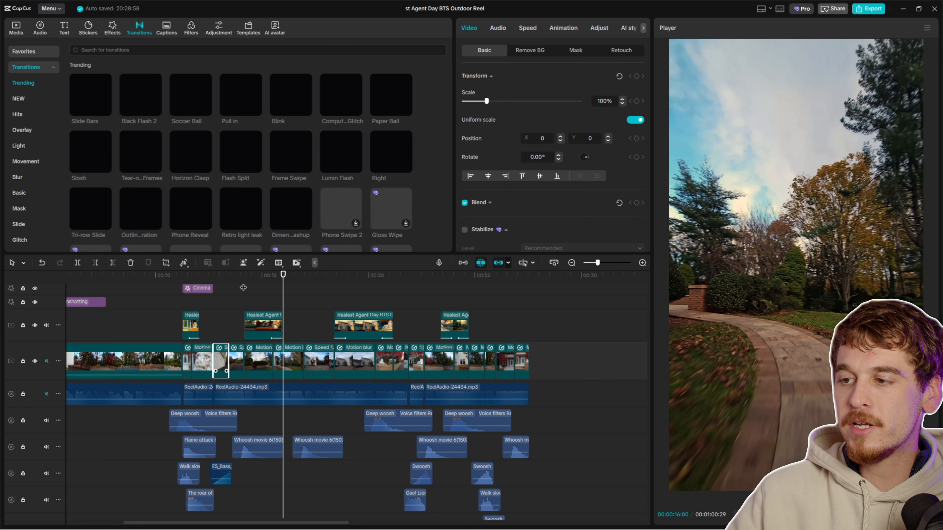
# - Review the first lion section's opening around 11:08 and inspect the walking sound effect's audio settings beneath it
pyautogui.moveTo(283, 282); pyautogui.dragTo(210, 279)
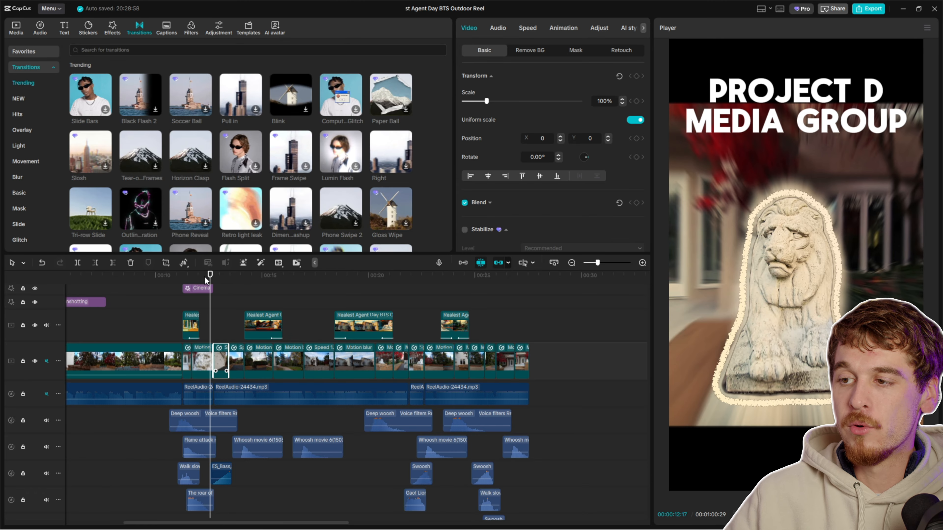
pyautogui.moveTo(206, 279); pyautogui.dragTo(182, 279)
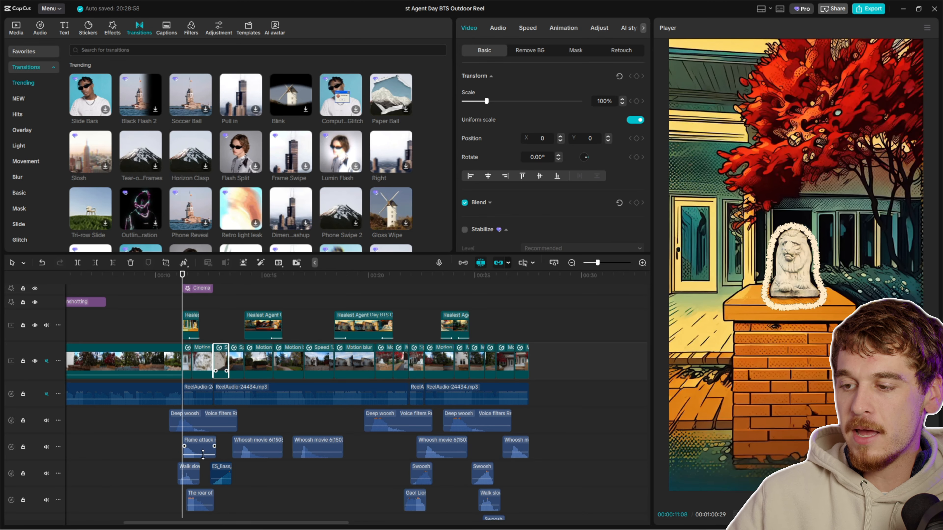
pyautogui.click(188, 474)
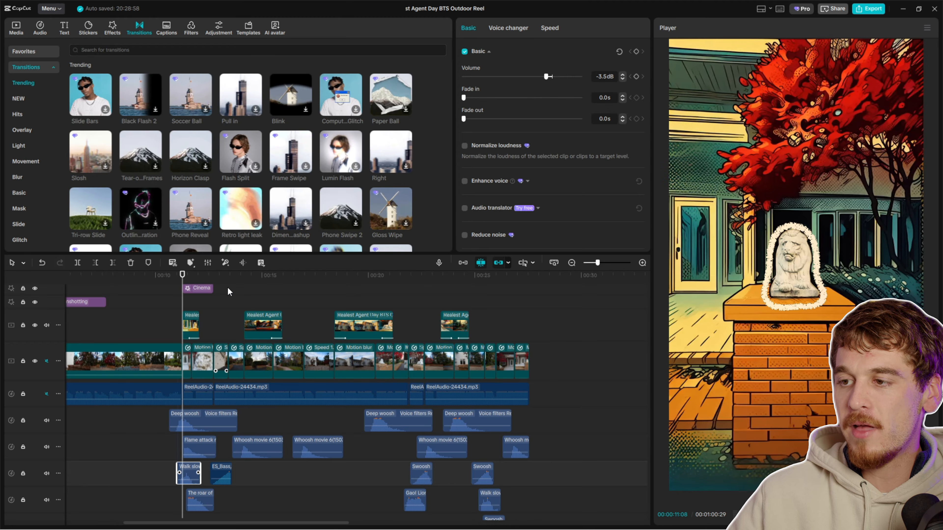
pyautogui.click(313, 302)
pyautogui.click(177, 281)
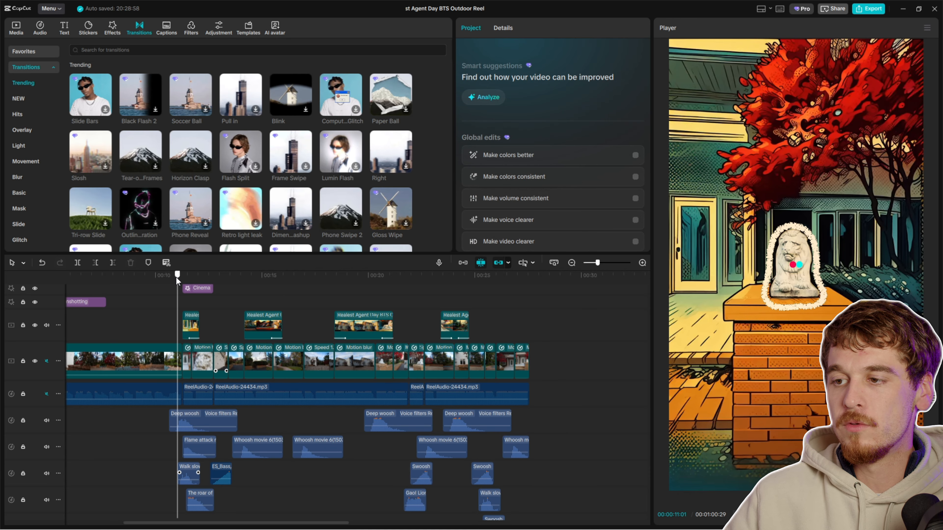
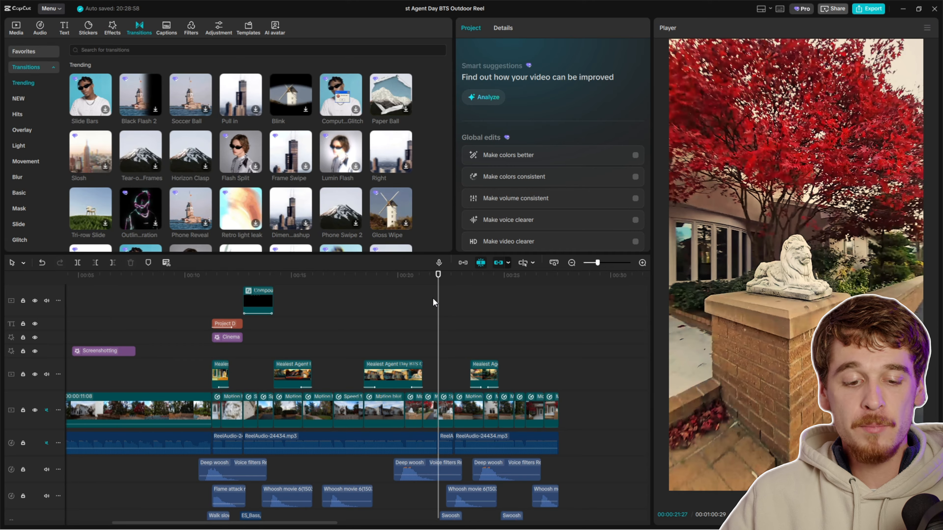
# - Duplicate the 1.1X lion clip at 21:27 onto the overlay track, aligned directly above the original
pyautogui.scroll(6, 505, 379)
pyautogui.scroll(2, 471, 350)
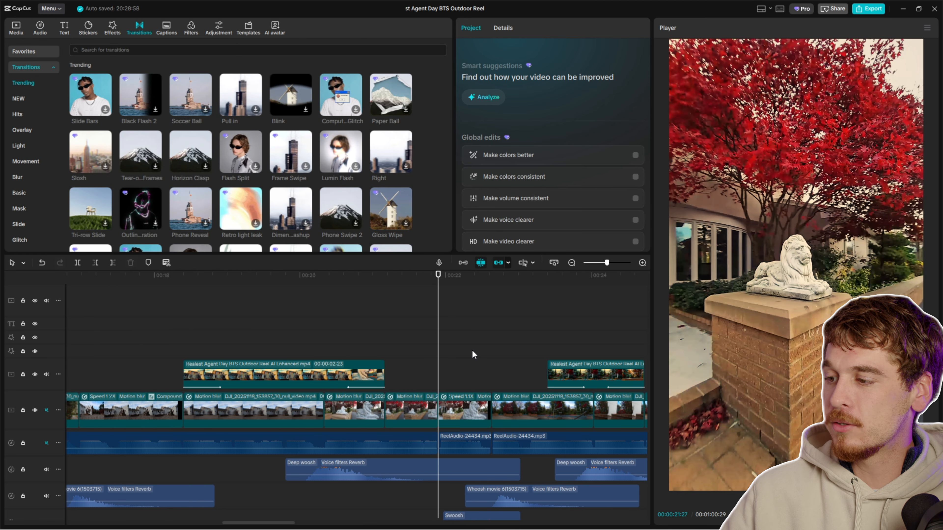
pyautogui.click(460, 405)
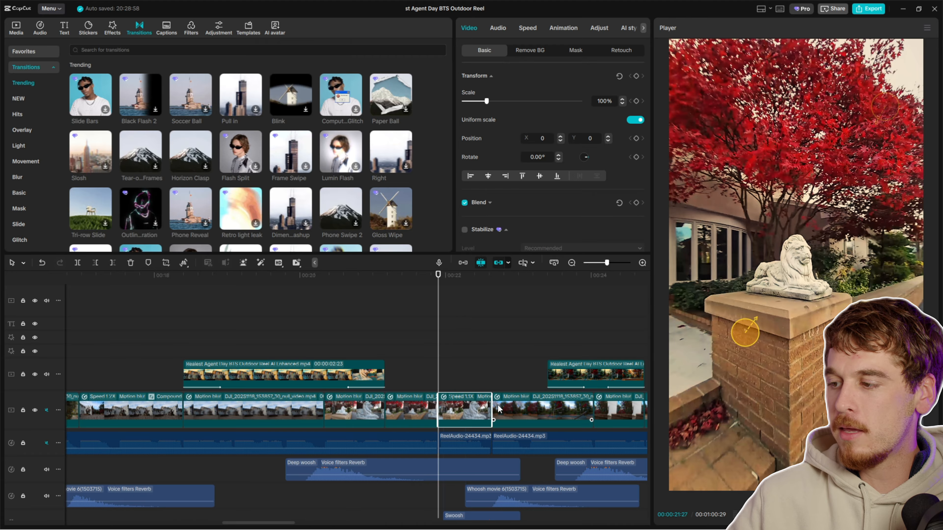
pyautogui.hotkey('ctrl', 'v')
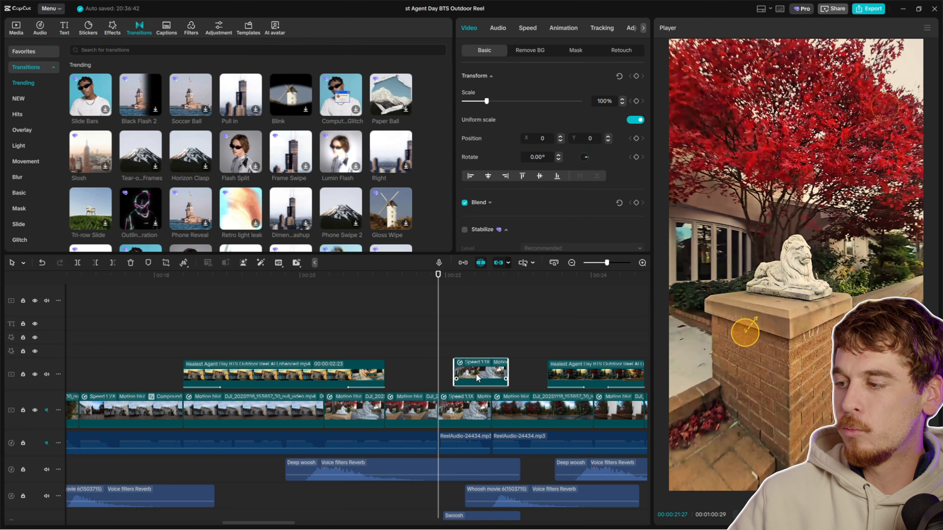
pyautogui.moveTo(447, 286)
pyautogui.mouseDown()
pyautogui.moveTo(467, 286)
pyautogui.moveTo(441, 286)
pyautogui.mouseUp()
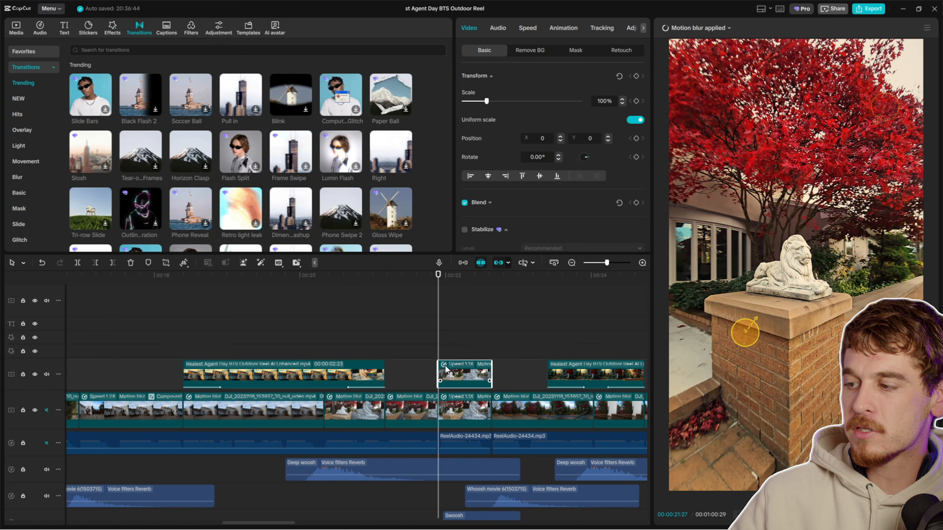
pyautogui.click(449, 322)
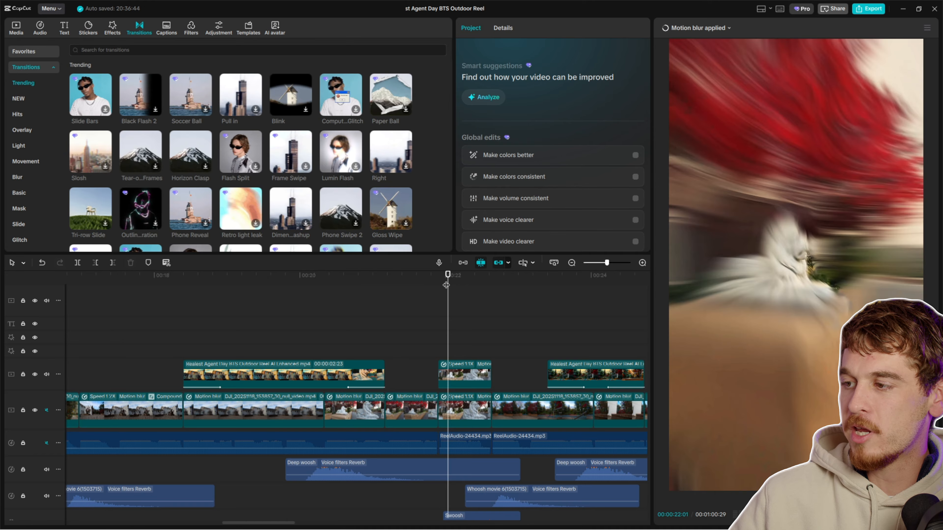
# - Create a freeze frame from the duplicated lion clip at 21:27 and select it
pyautogui.click(463, 375)
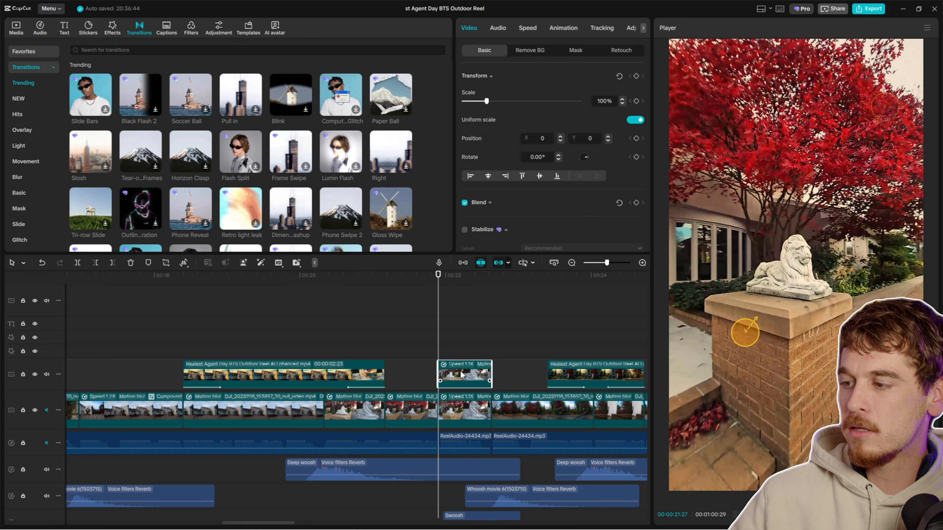
pyautogui.click(184, 263)
pyautogui.click(198, 285)
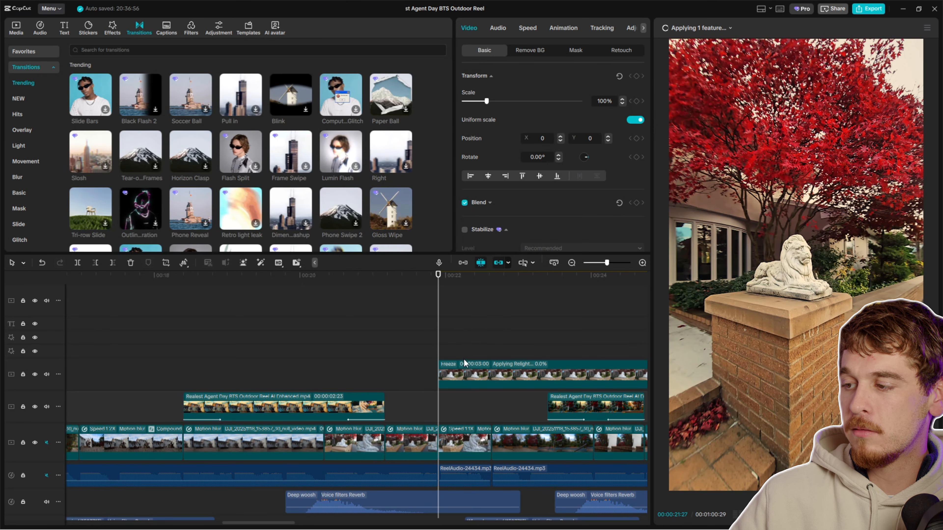
pyautogui.click(465, 368)
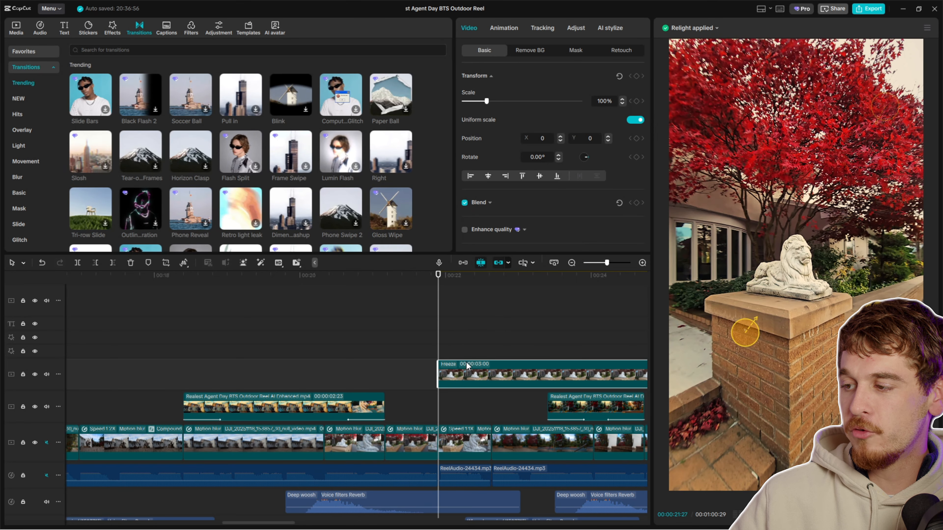
# - Shorten the lion freeze frame to 17 frames by trimming its end
pyautogui.scroll(-3, 496, 357)
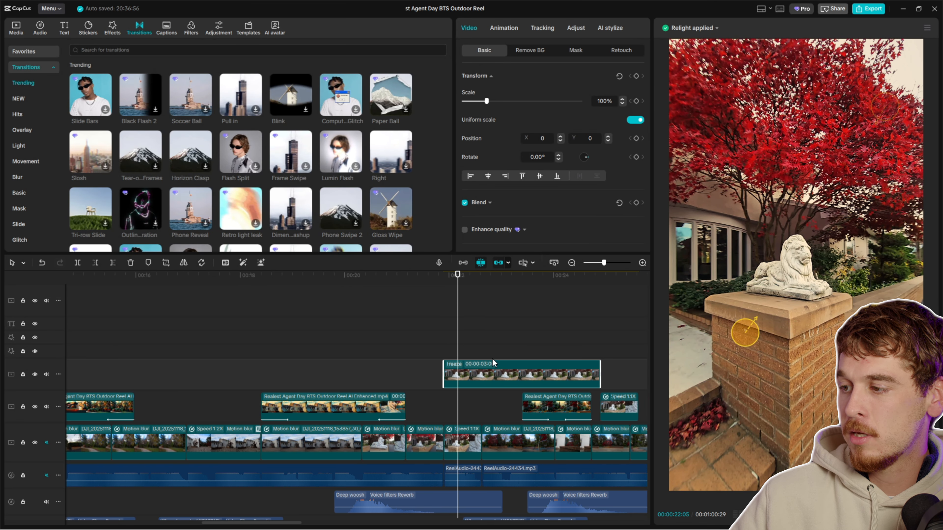
pyautogui.moveTo(584, 374); pyautogui.dragTo(351, 361)
pyautogui.scroll(3, 354, 390)
pyautogui.scroll(3, 354, 394)
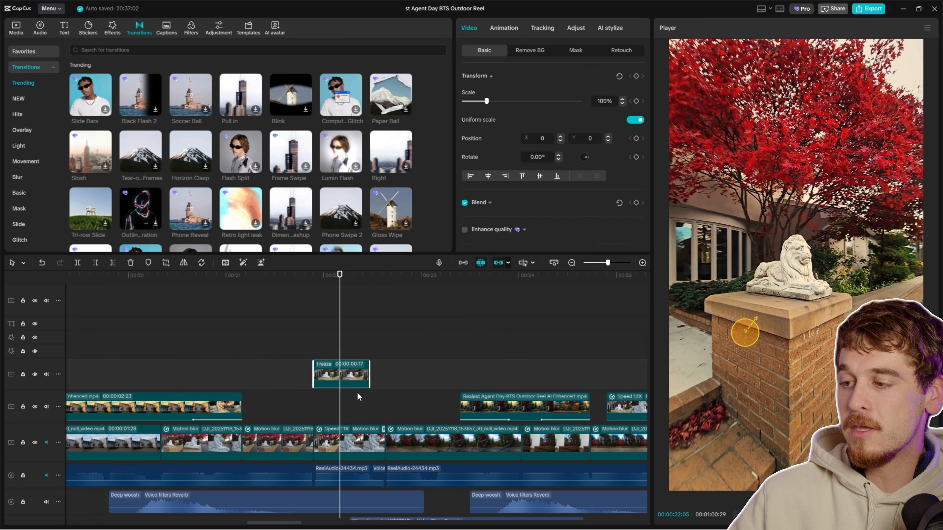
# - Examine how the lion freeze frame lines up with the moving lion clip beneath it at 21:27
pyautogui.click(318, 299)
pyautogui.scroll(2, 318, 299)
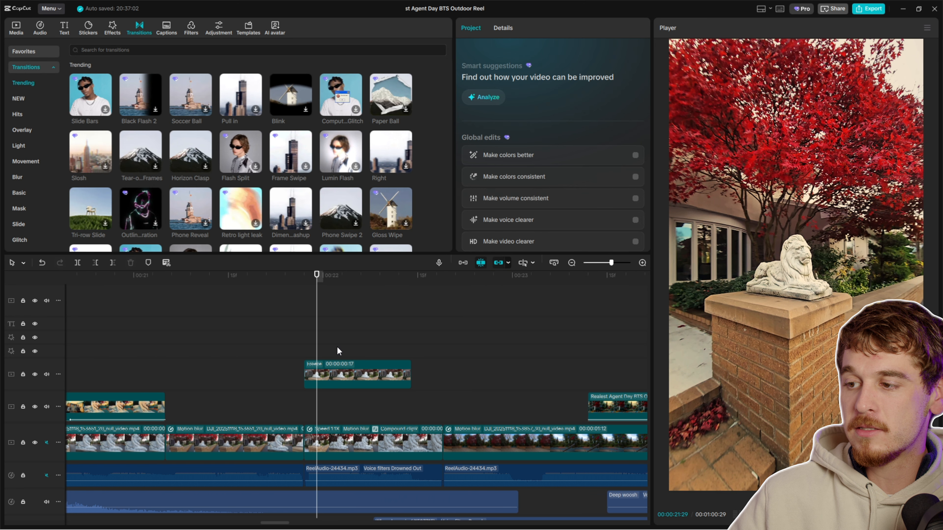
pyautogui.click(300, 295)
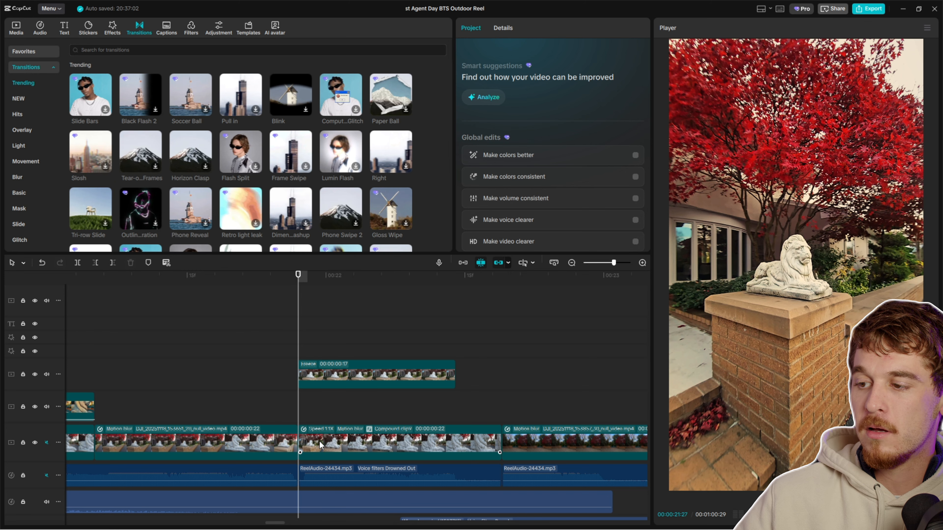
pyautogui.click(368, 453)
pyautogui.moveTo(268, 285)
pyautogui.mouseDown()
pyautogui.moveTo(225, 285)
pyautogui.moveTo(296, 286)
pyautogui.moveTo(245, 288)
pyautogui.moveTo(260, 293)
pyautogui.mouseUp()
pyautogui.click(348, 373)
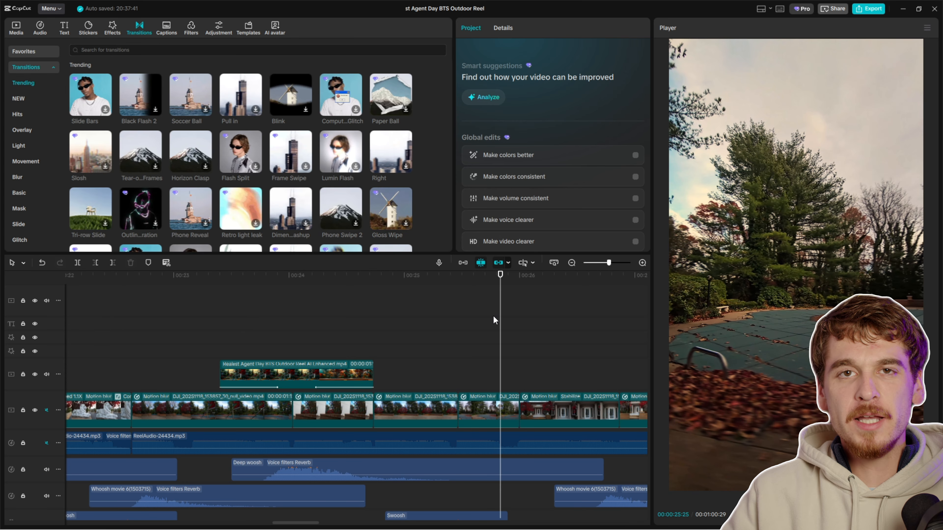
# - Duplicate the stabilized house entrance clip at 26:00 onto the overlay track directly above the original
pyautogui.moveTo(500, 289); pyautogui.dragTo(517, 289)
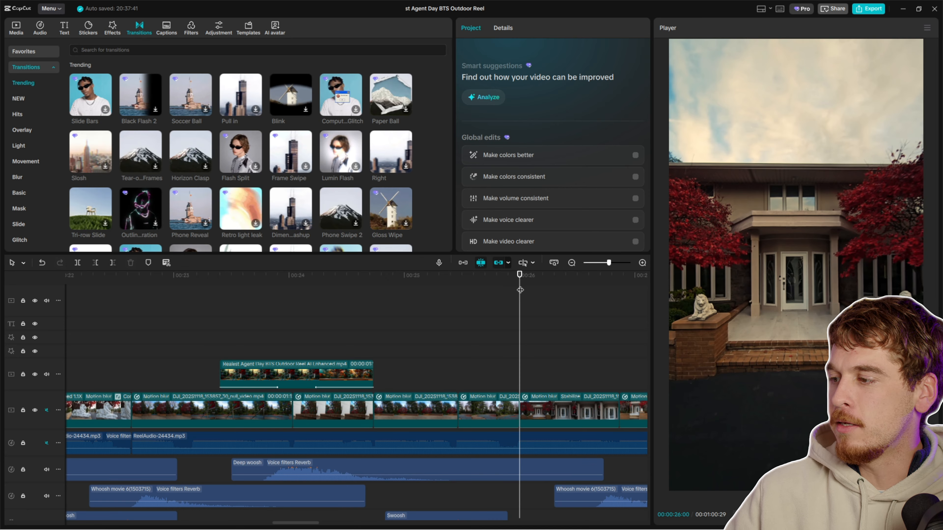
pyautogui.click(533, 412)
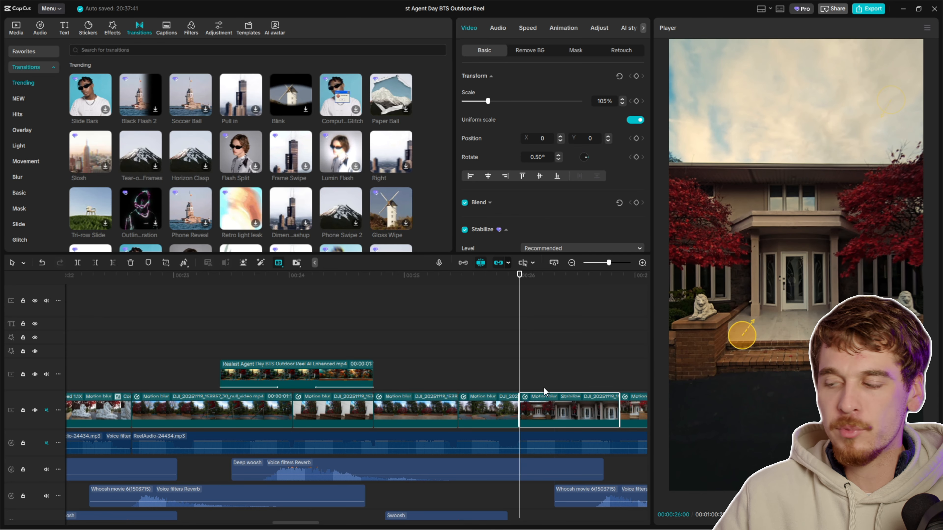
pyautogui.hotkey('ctrl', 'c')
pyautogui.hotkey('ctrl', 'v')
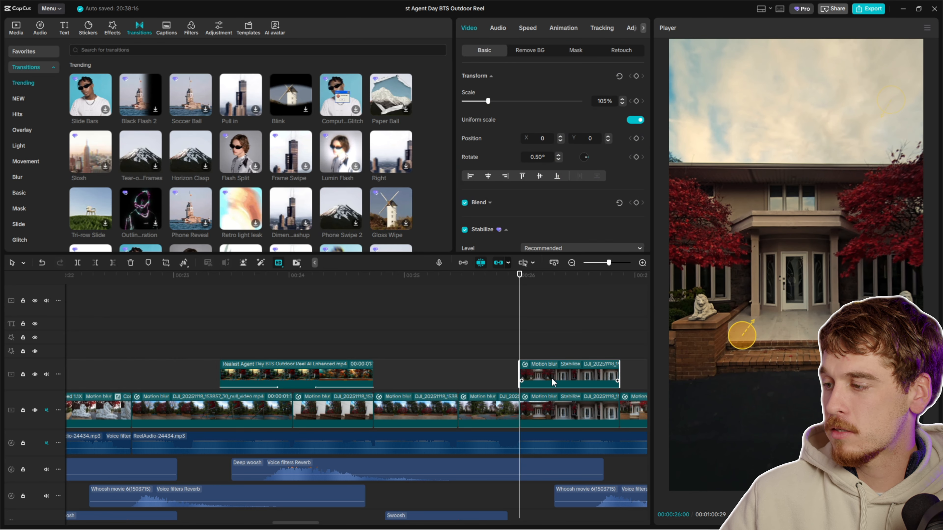
# - Create a freeze frame from the duplicated house clip at 26:00 and delete the leftover moving clip after it
pyautogui.click(186, 262)
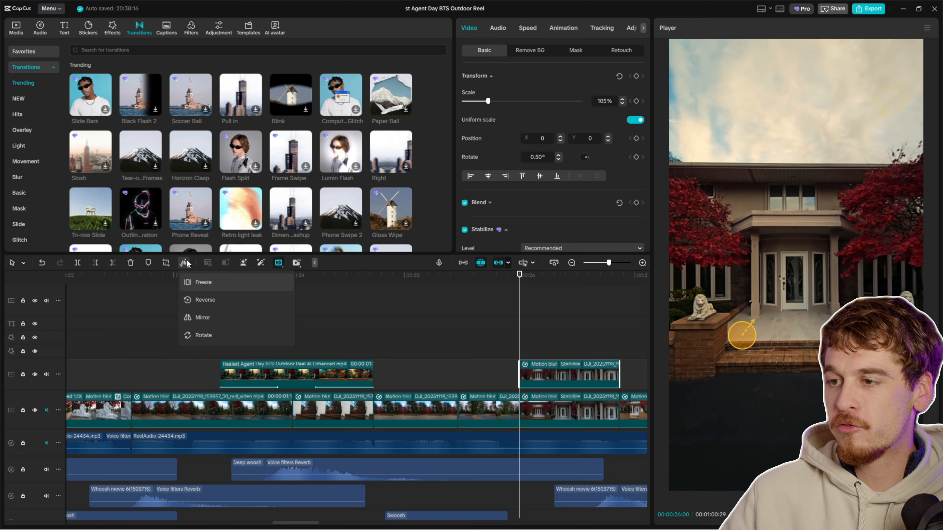
pyautogui.click(199, 287)
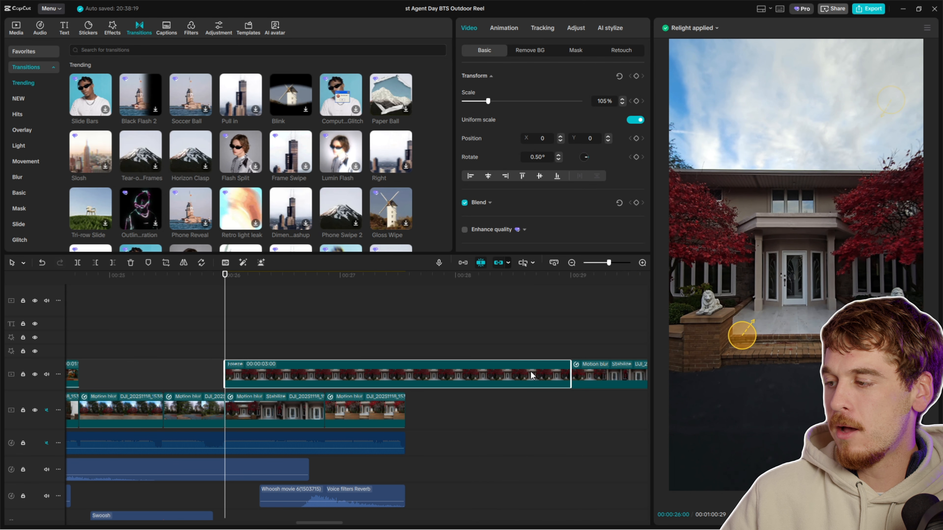
pyautogui.click(446, 375)
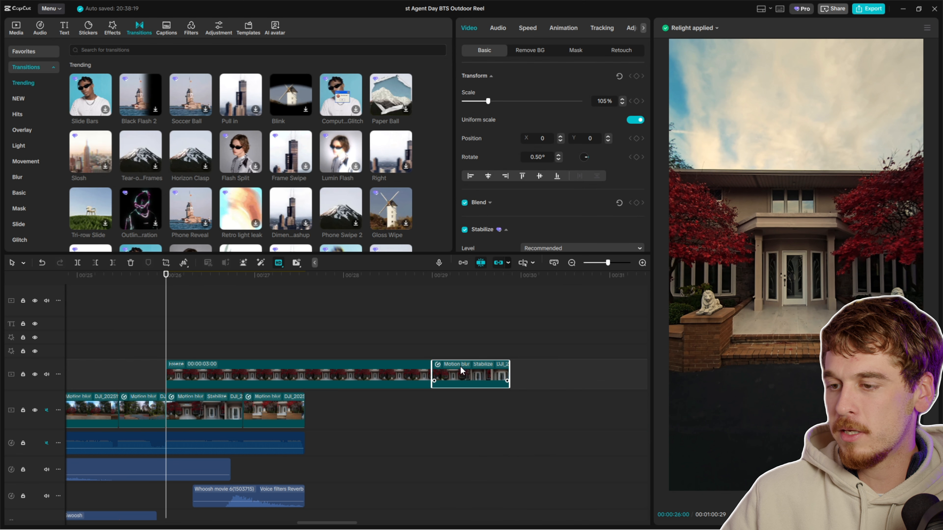
pyautogui.press('Delete')
pyautogui.hscroll(-5, 431, 392)
pyautogui.scroll(2, 464, 387)
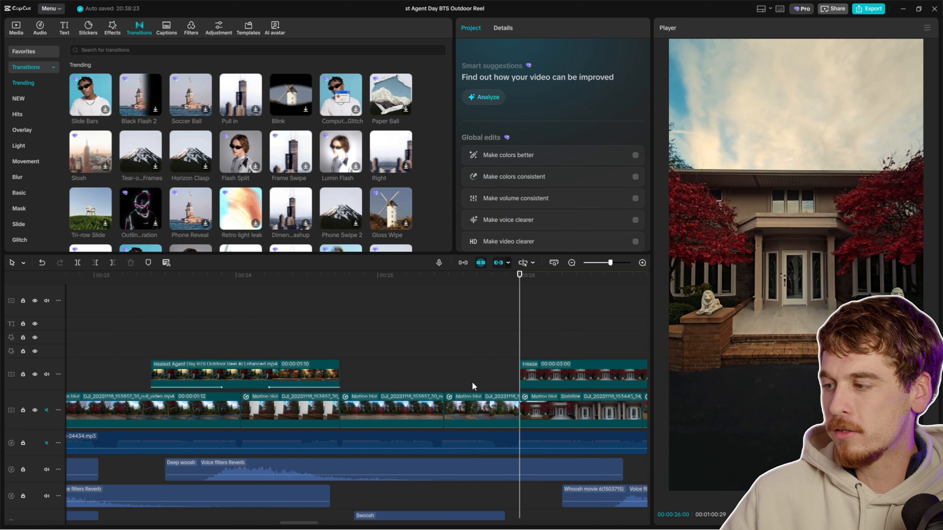
# - Cut the house freeze frame at 26:07 and delete the remainder after the cut
pyautogui.click(582, 385)
pyautogui.hscroll(5, 450, 404)
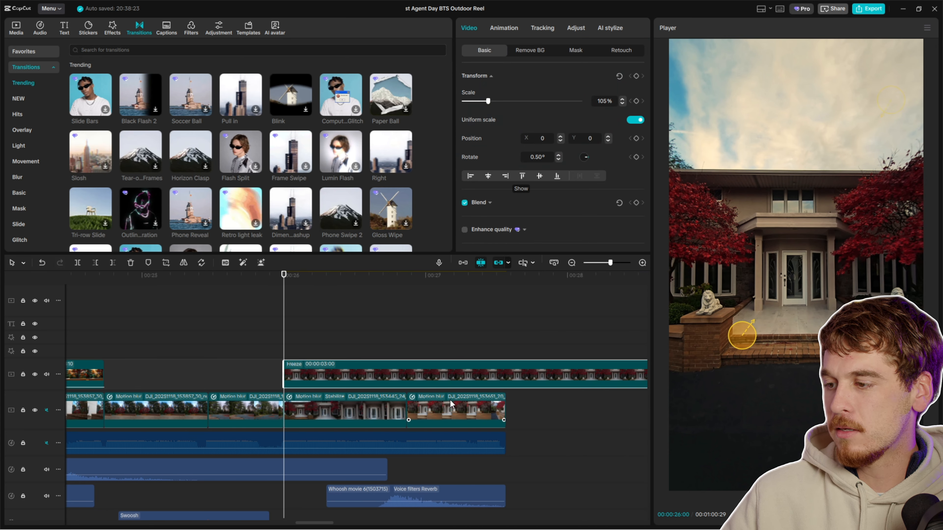
pyautogui.click(318, 282)
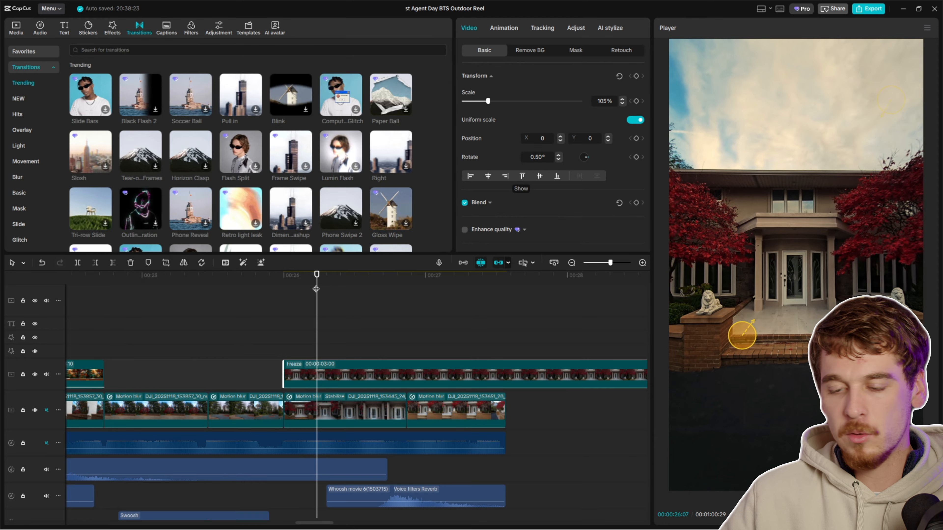
pyautogui.hotkey('ctrl', 'b')
pyautogui.press('Delete')
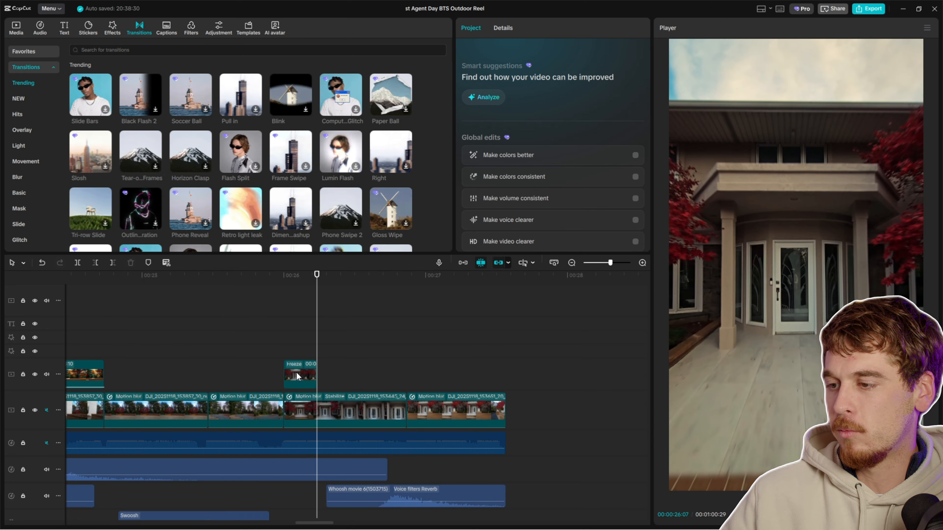
# - Extend the house freeze frame's end to 13 frames and move it earlier so it overlaps the end of the pool clip
pyautogui.click(296, 375)
pyautogui.moveTo(316, 375); pyautogui.dragTo(345, 366)
pyautogui.scroll(3, 341, 379)
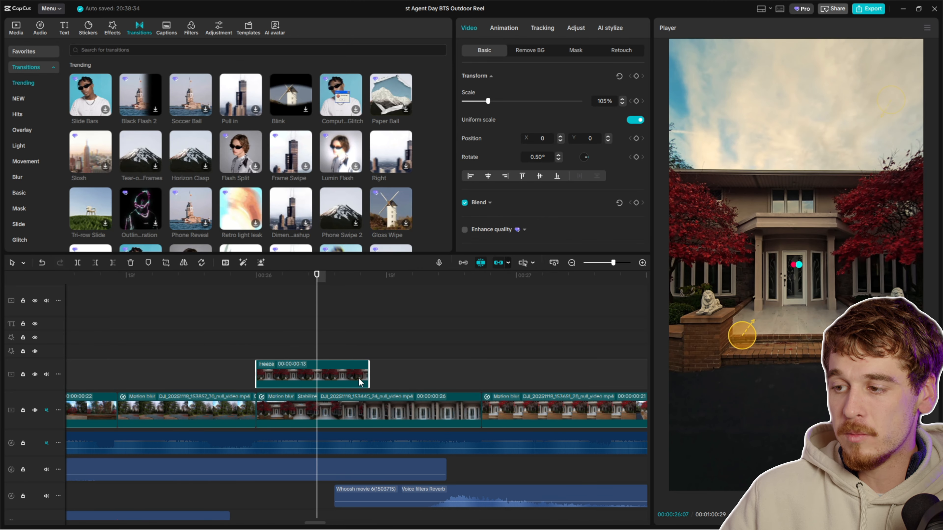
pyautogui.click(222, 276)
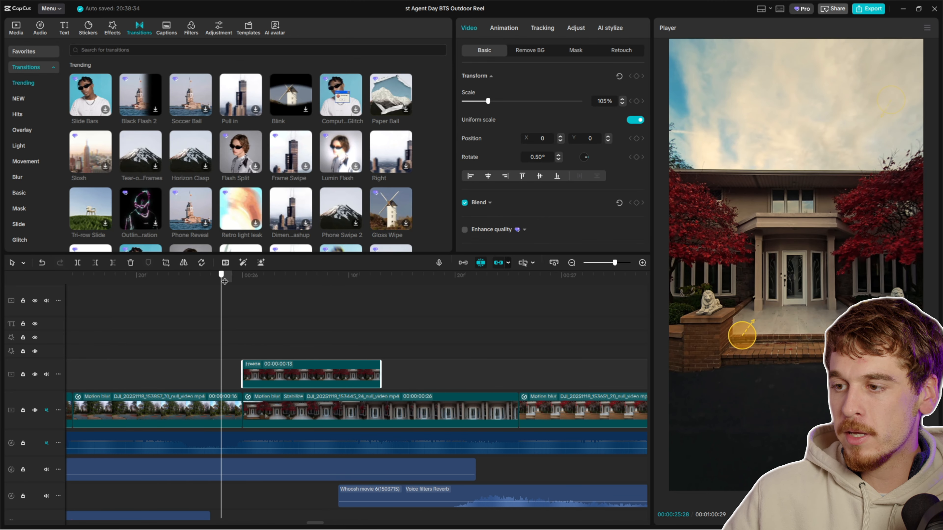
pyautogui.moveTo(307, 375); pyautogui.dragTo(202, 379)
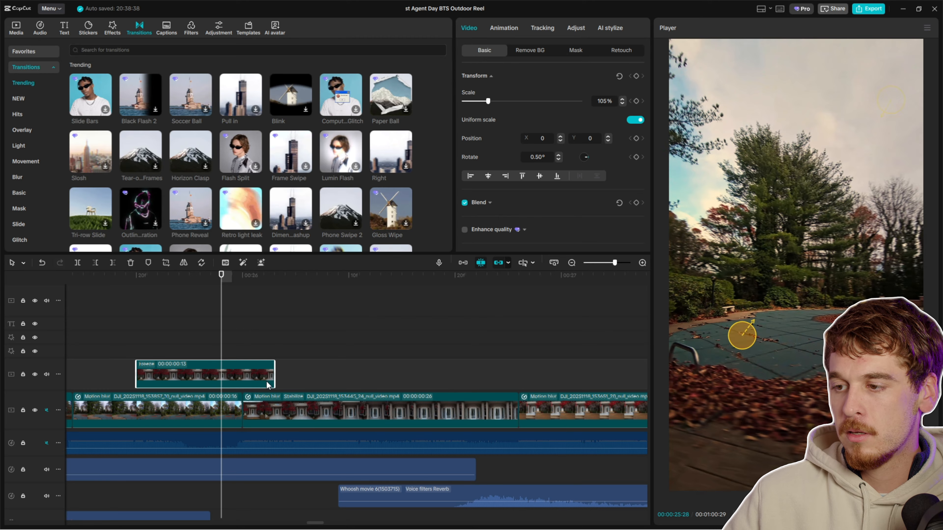
# - Trim the house freeze frame to 6 frames, starting at 25:24 and ending at the cut to the house entrance clip
pyautogui.hscroll(-5, 306, 389)
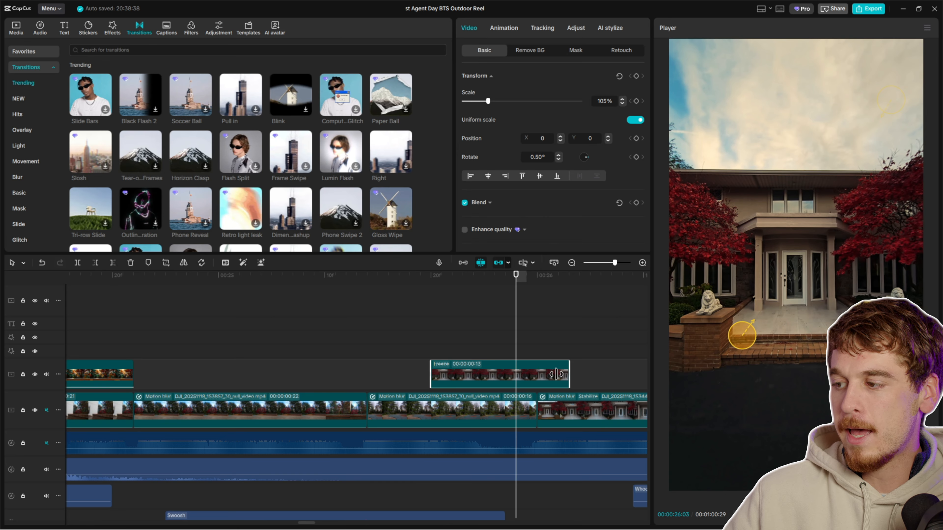
pyautogui.moveTo(567, 372); pyautogui.dragTo(538, 373)
pyautogui.moveTo(546, 280); pyautogui.dragTo(472, 334)
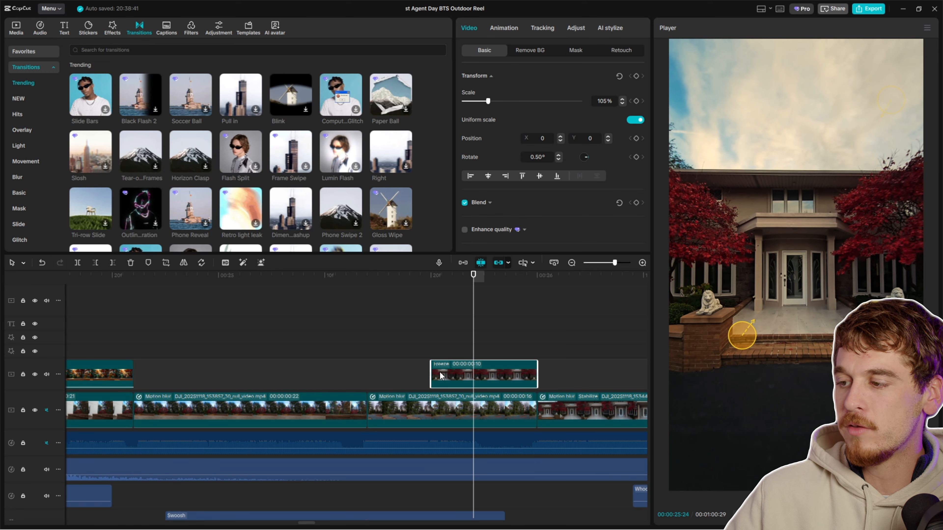
pyautogui.moveTo(432, 373); pyautogui.dragTo(481, 366)
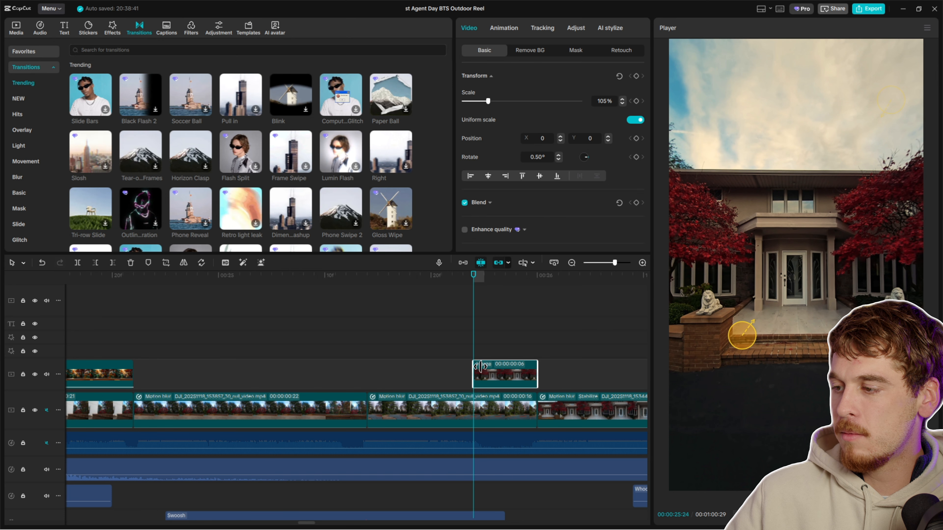
pyautogui.scroll(-3, 464, 315)
pyautogui.click(378, 282)
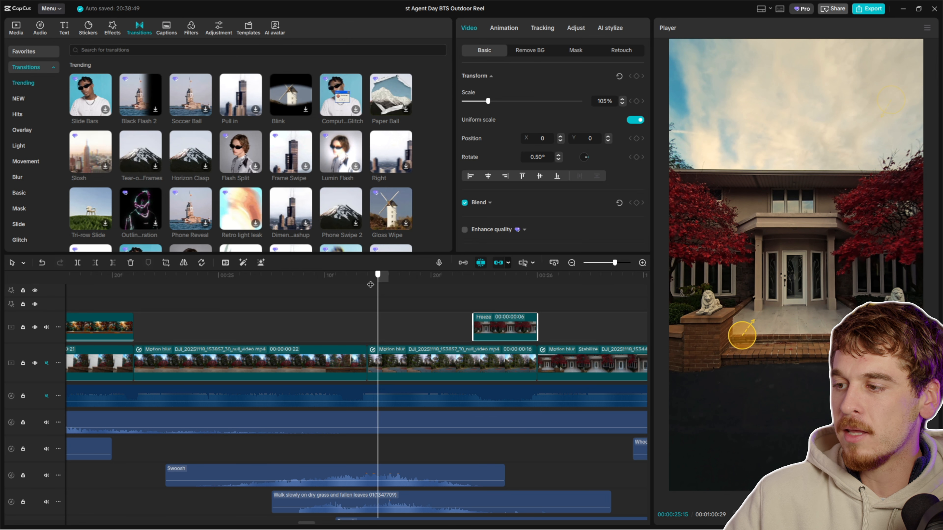
pyautogui.click(370, 284)
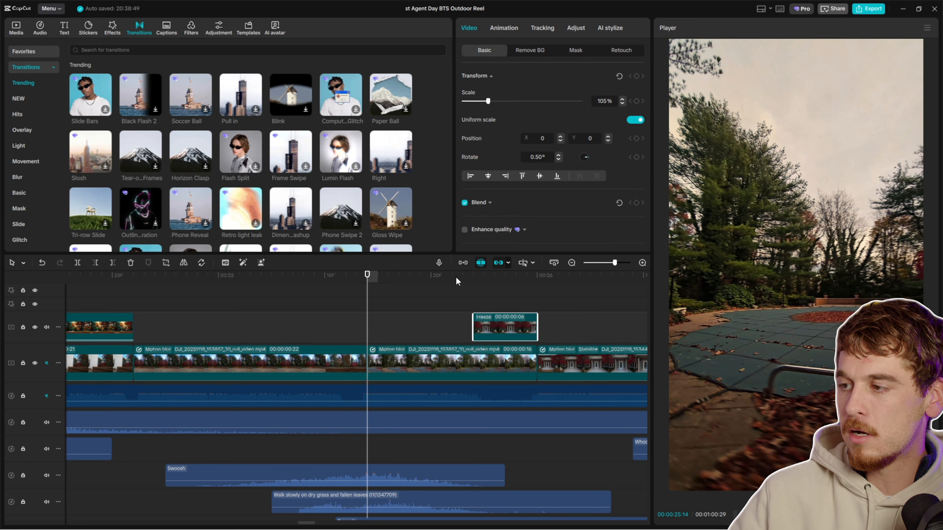
pyautogui.moveTo(458, 282); pyautogui.dragTo(473, 297)
# - Cut out the house and trees in the freeze frame with custom background removal, using a brush size of 100
pyautogui.hscroll(5, 375, 390)
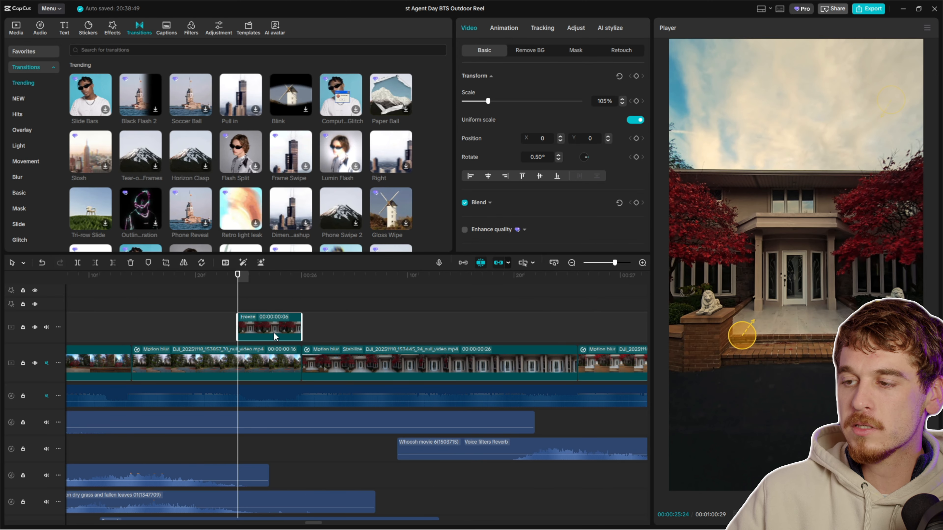
pyautogui.click(520, 53)
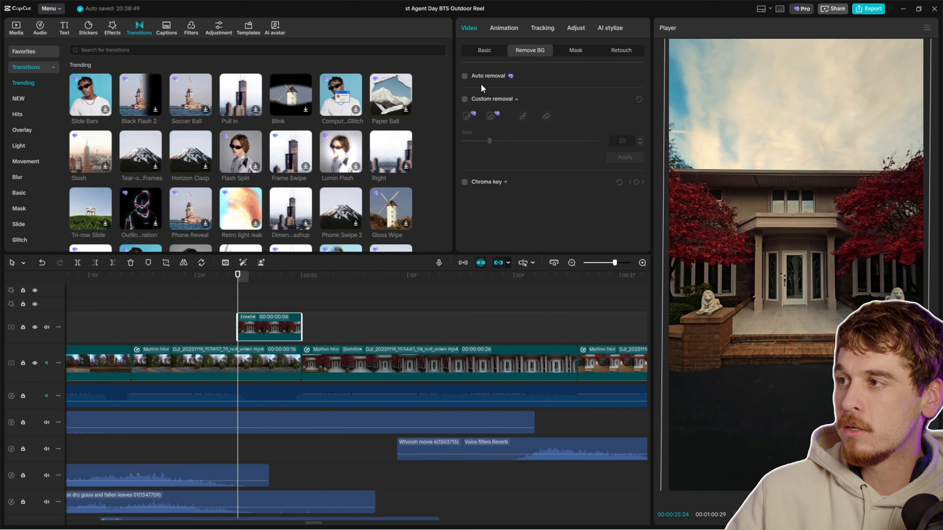
pyautogui.click(465, 99)
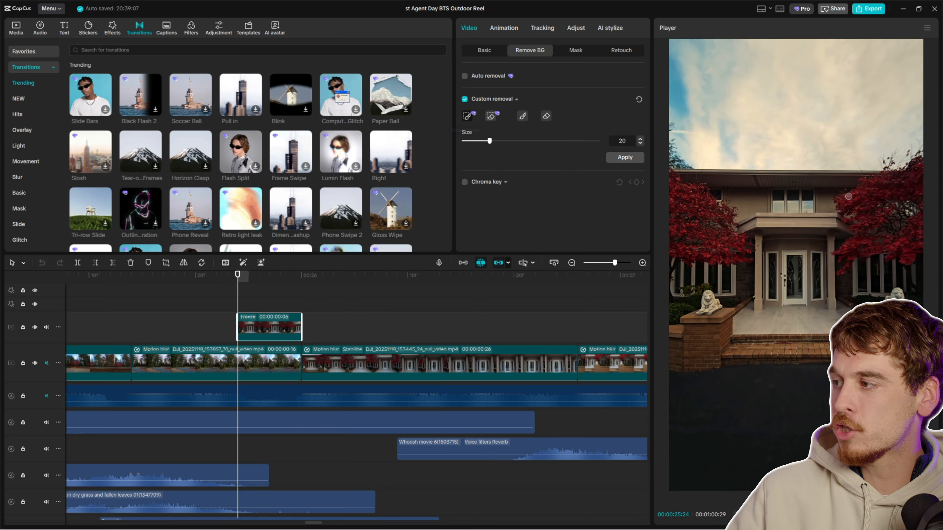
pyautogui.moveTo(511, 141); pyautogui.dragTo(597, 141)
pyautogui.moveTo(747, 194)
pyautogui.mouseDown()
pyautogui.moveTo(697, 187)
pyautogui.moveTo(790, 192)
pyautogui.moveTo(698, 219)
pyautogui.moveTo(727, 234)
pyautogui.moveTo(683, 253)
pyautogui.moveTo(752, 280)
pyautogui.moveTo(786, 310)
pyautogui.moveTo(780, 332)
pyautogui.moveTo(794, 351)
pyautogui.mouseUp()
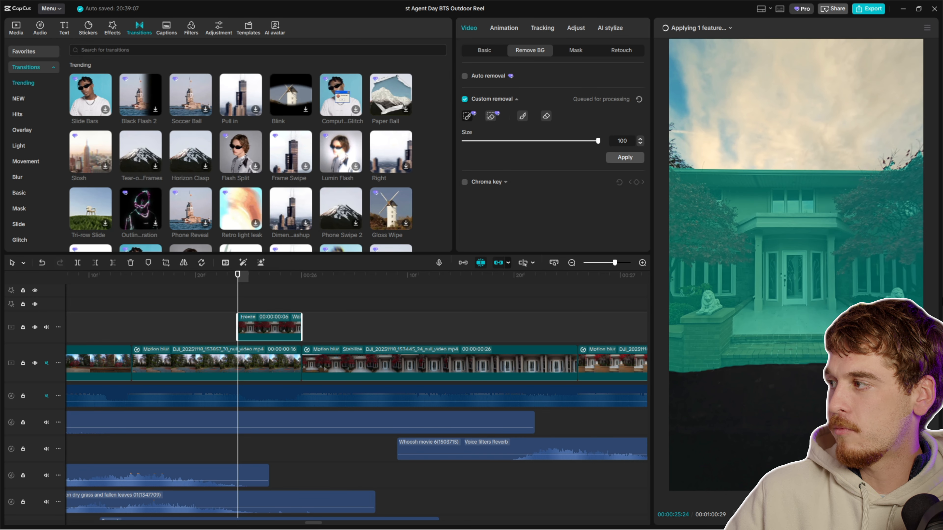
pyautogui.click(624, 158)
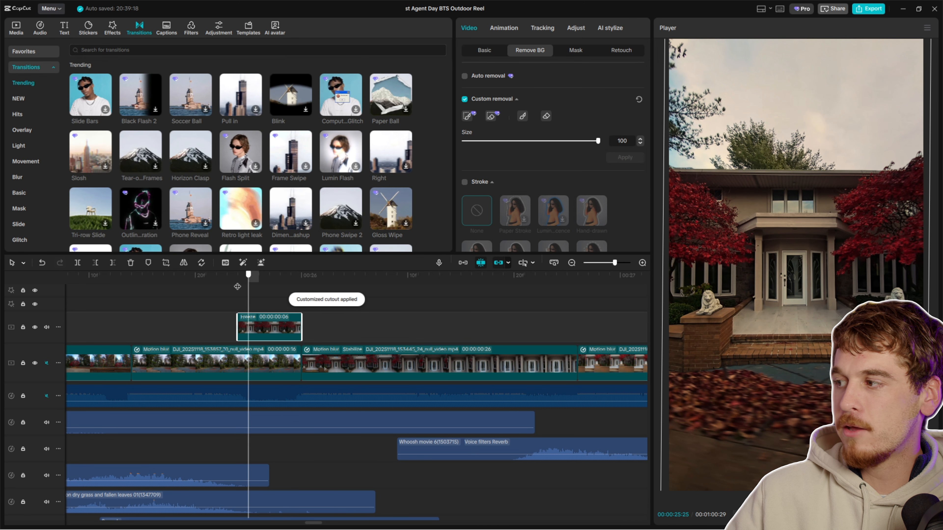
# - Play back the transition from the pool clip to the house entrance clip to check the house cutout's timing
pyautogui.click(216, 275)
pyautogui.click(227, 288)
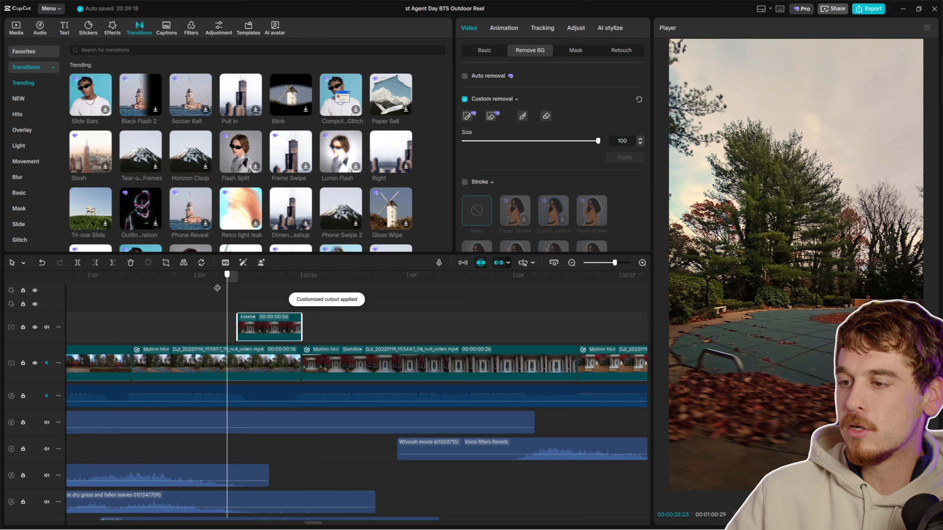
pyautogui.click(156, 316)
pyautogui.press('space')
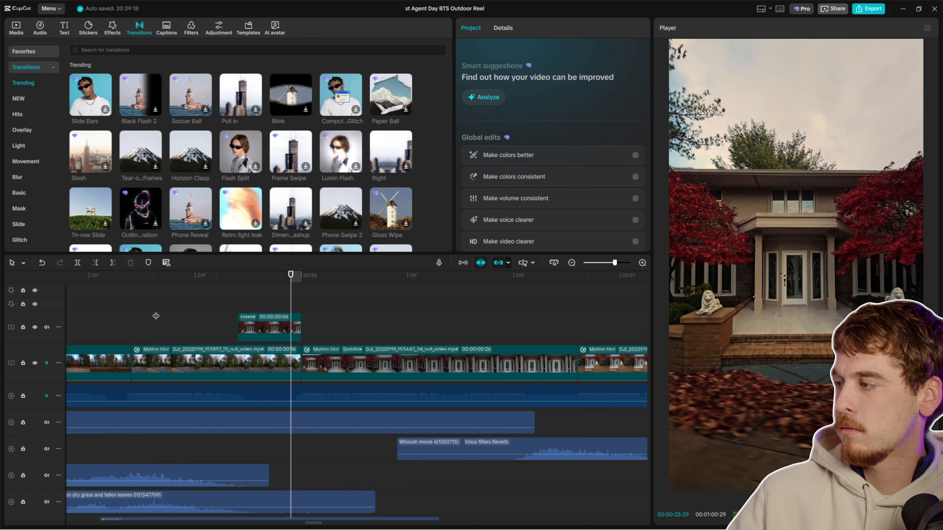
pyautogui.moveTo(208, 277); pyautogui.dragTo(174, 283)
pyautogui.press('space')
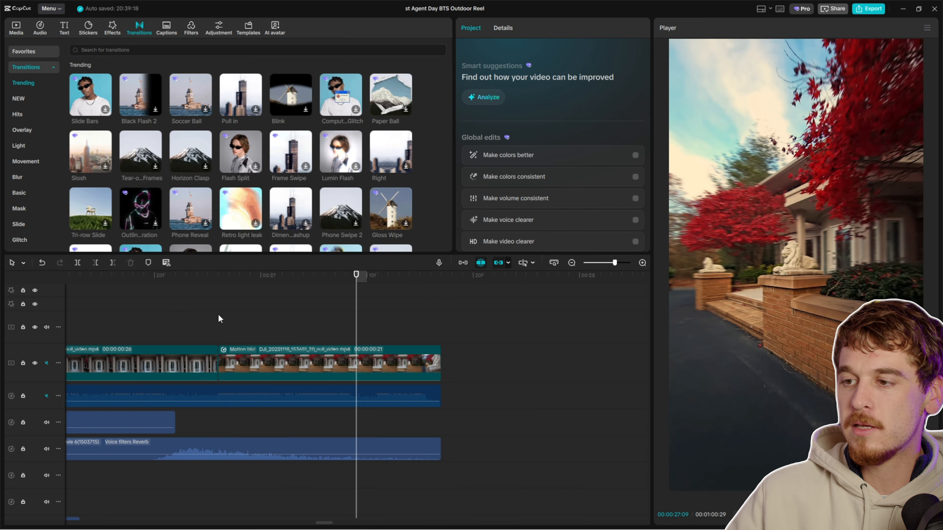
pyautogui.hscroll(-8, 238, 323)
pyautogui.moveTo(338, 277); pyautogui.dragTo(361, 277)
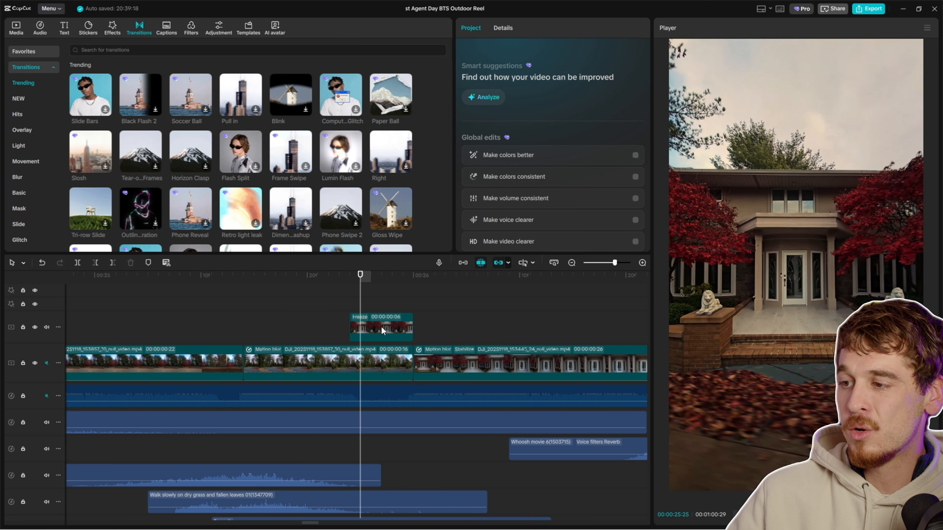
# - Apply the Focus entrance animation to the house cutout freeze frame and preview it over the pool clip
pyautogui.click(384, 333)
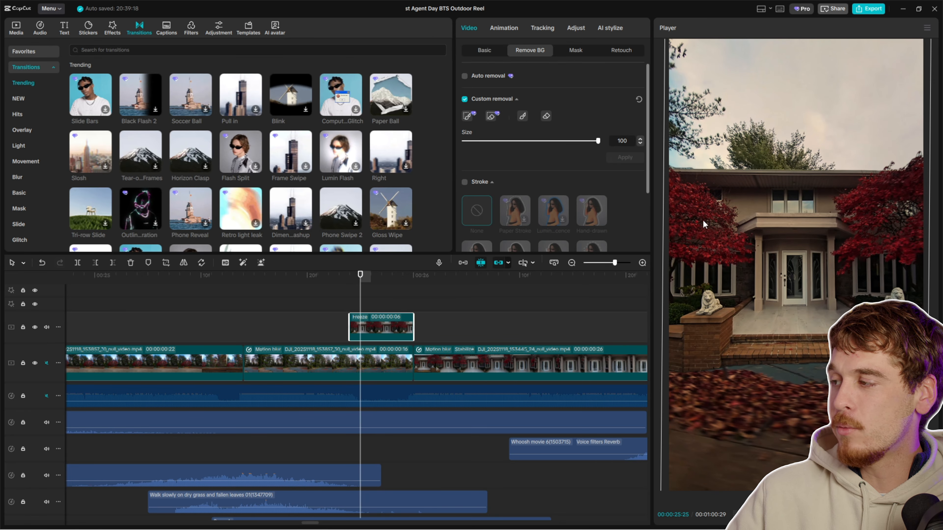
pyautogui.scroll(-3, 593, 190)
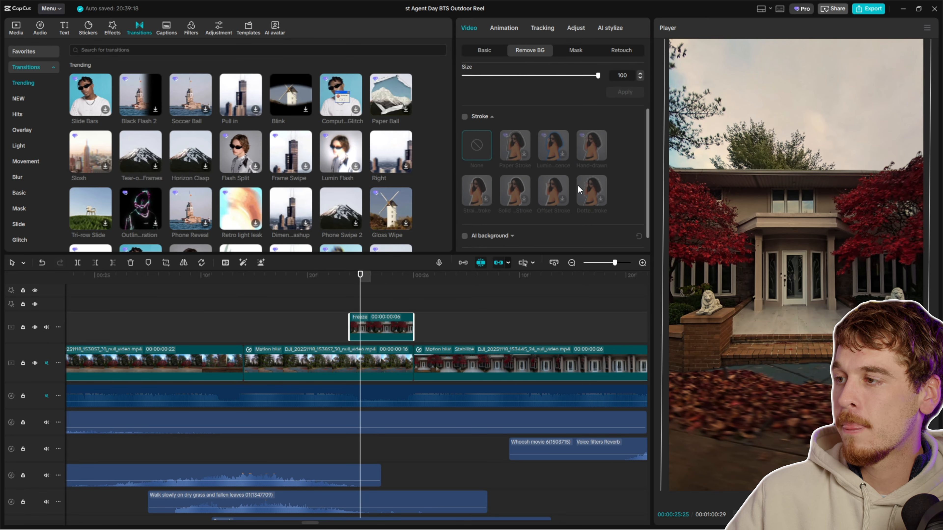
pyautogui.click(504, 29)
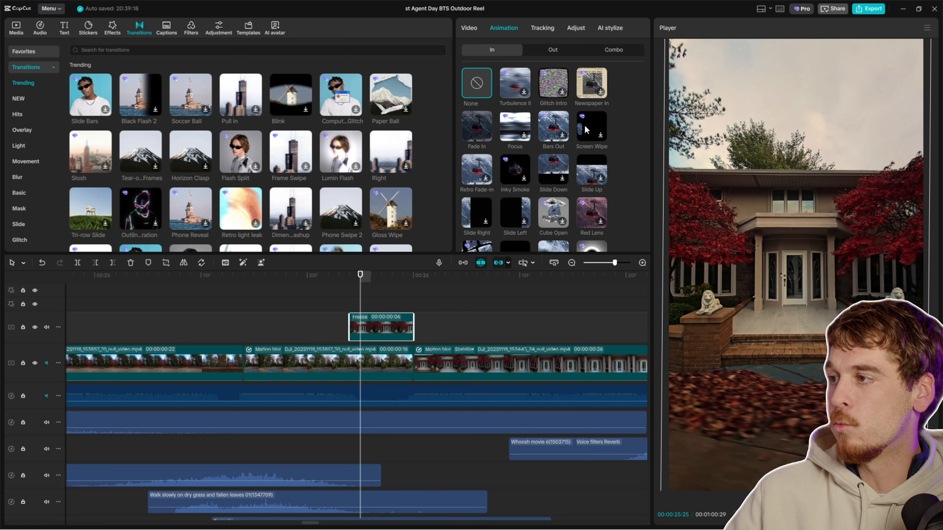
pyautogui.scroll(-1, 551, 137)
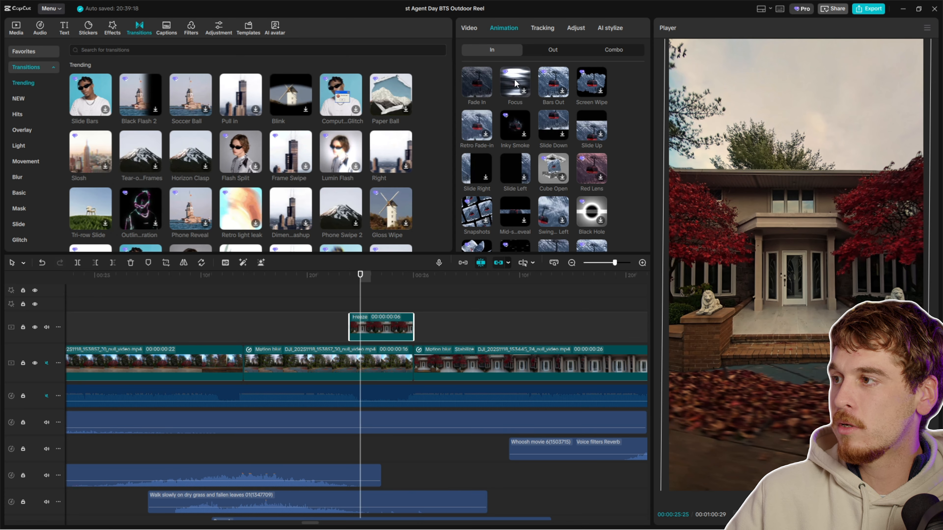
pyautogui.scroll(1, 503, 129)
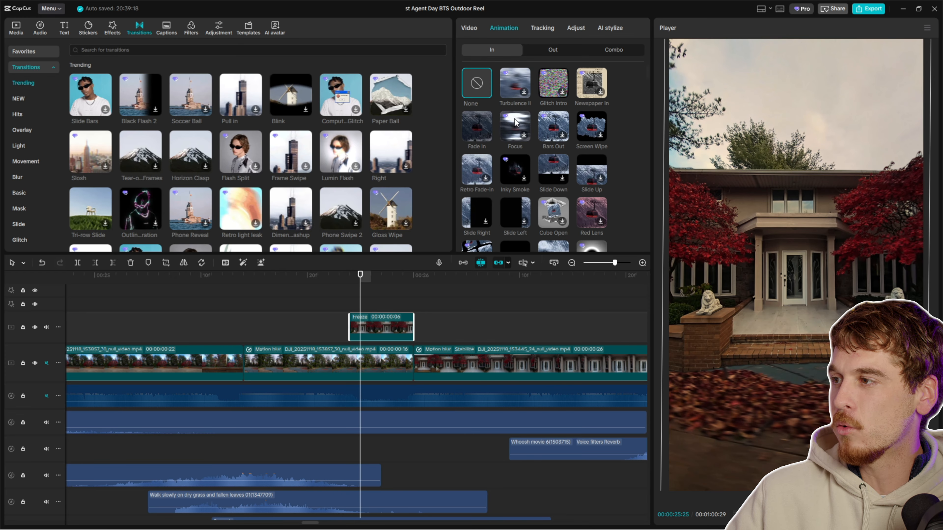
pyautogui.click(515, 123)
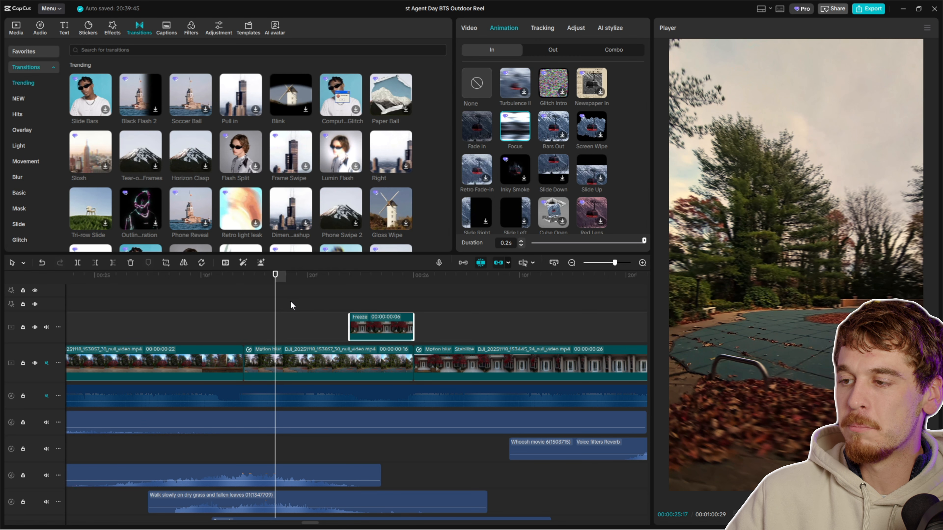
pyautogui.click(290, 305)
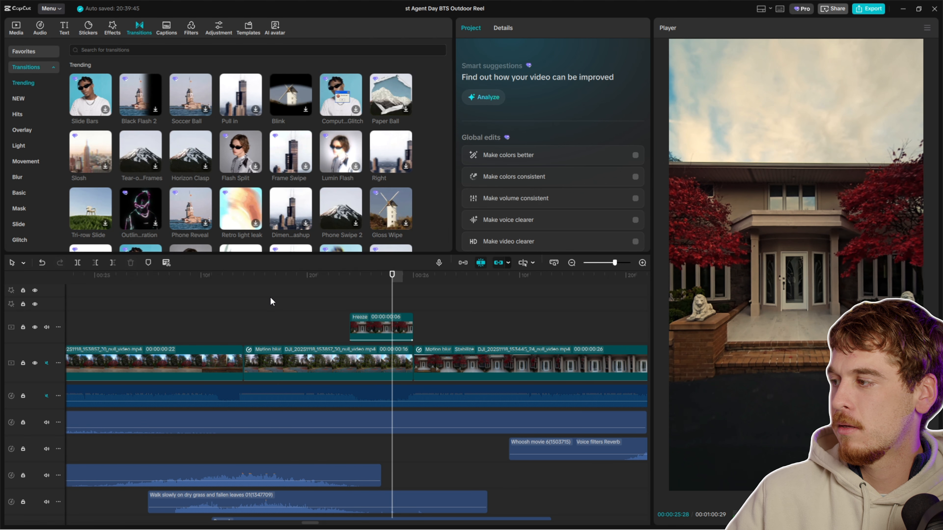
pyautogui.click(288, 281)
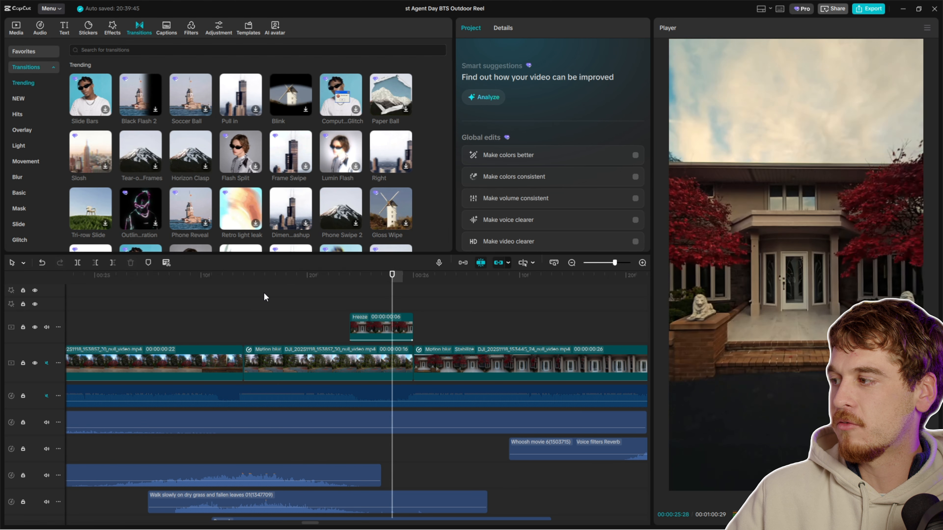